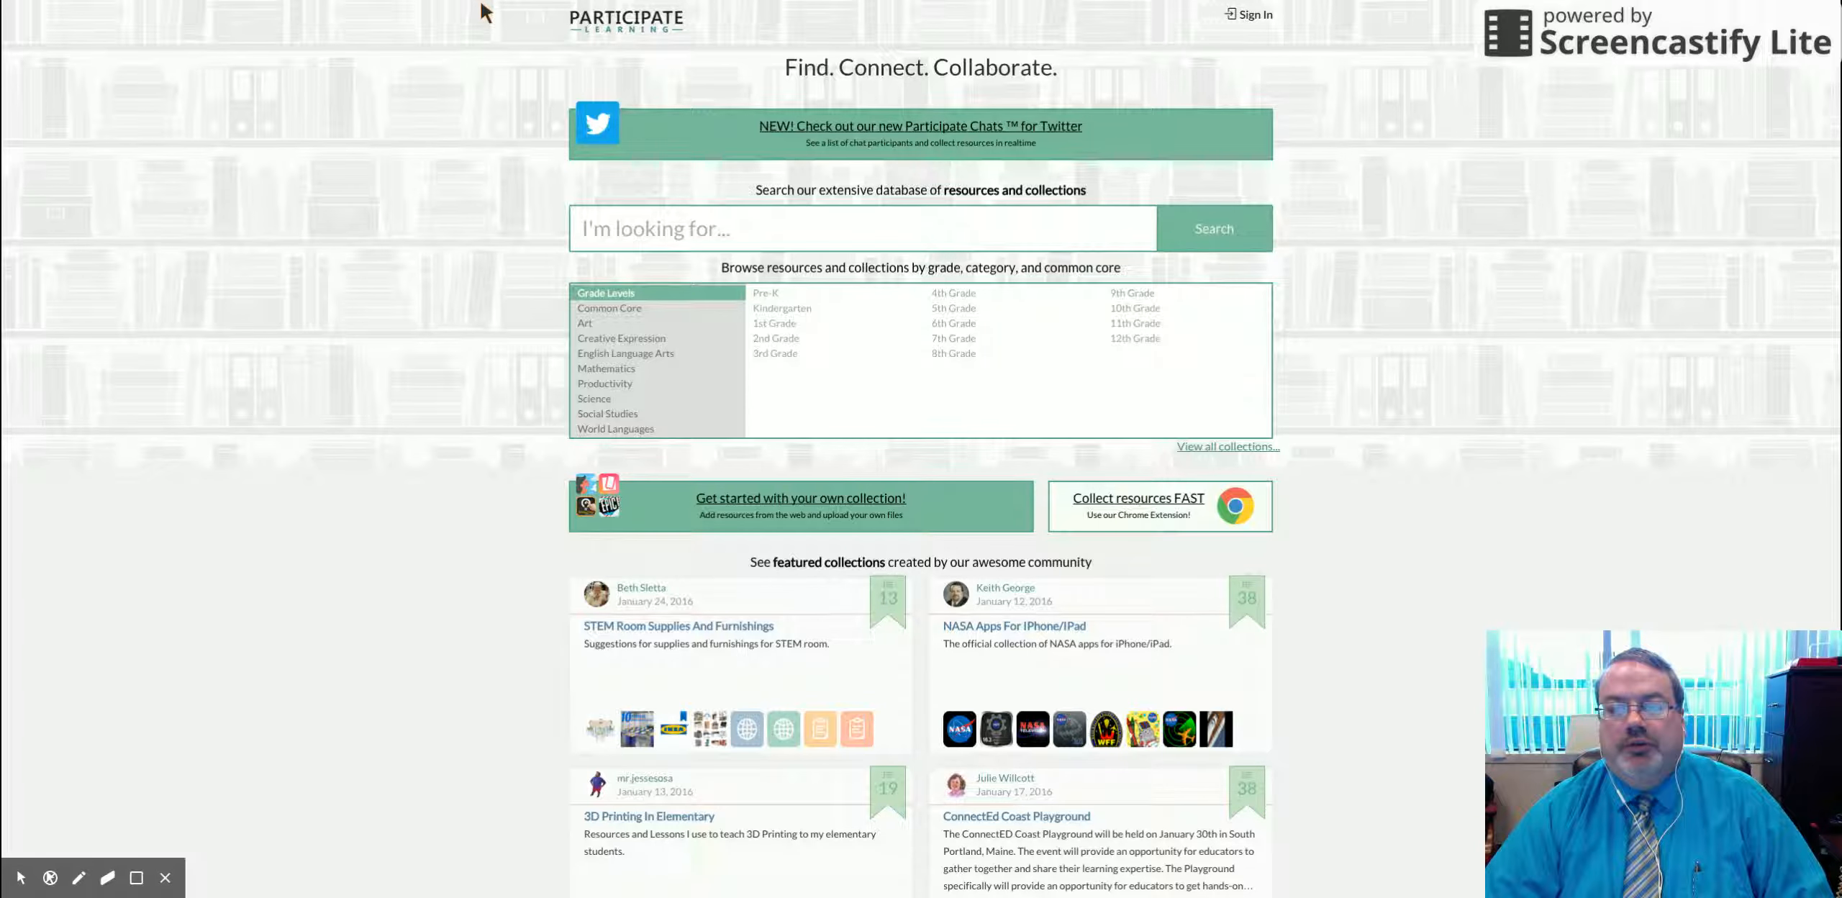
Step: Sign in to Participate Learning with the account e-mail address and password
{"action": "left_click", "coordinate": [1252, 15]}
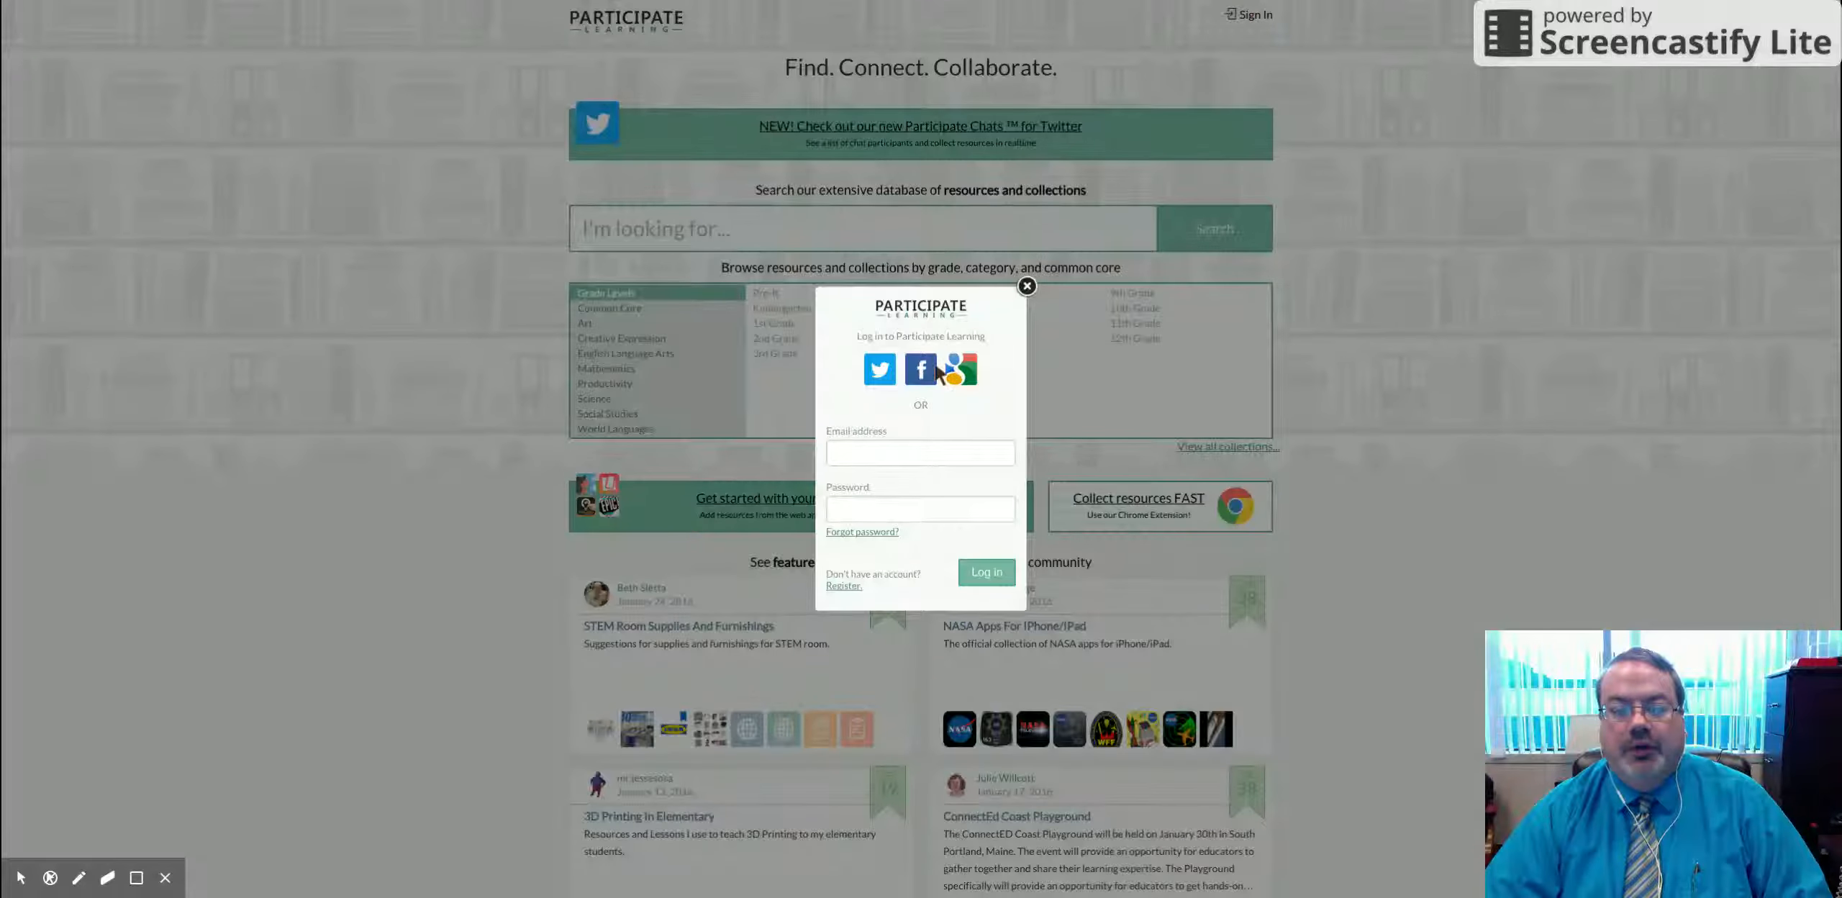
{"action": "left_click", "coordinate": [899, 455]}
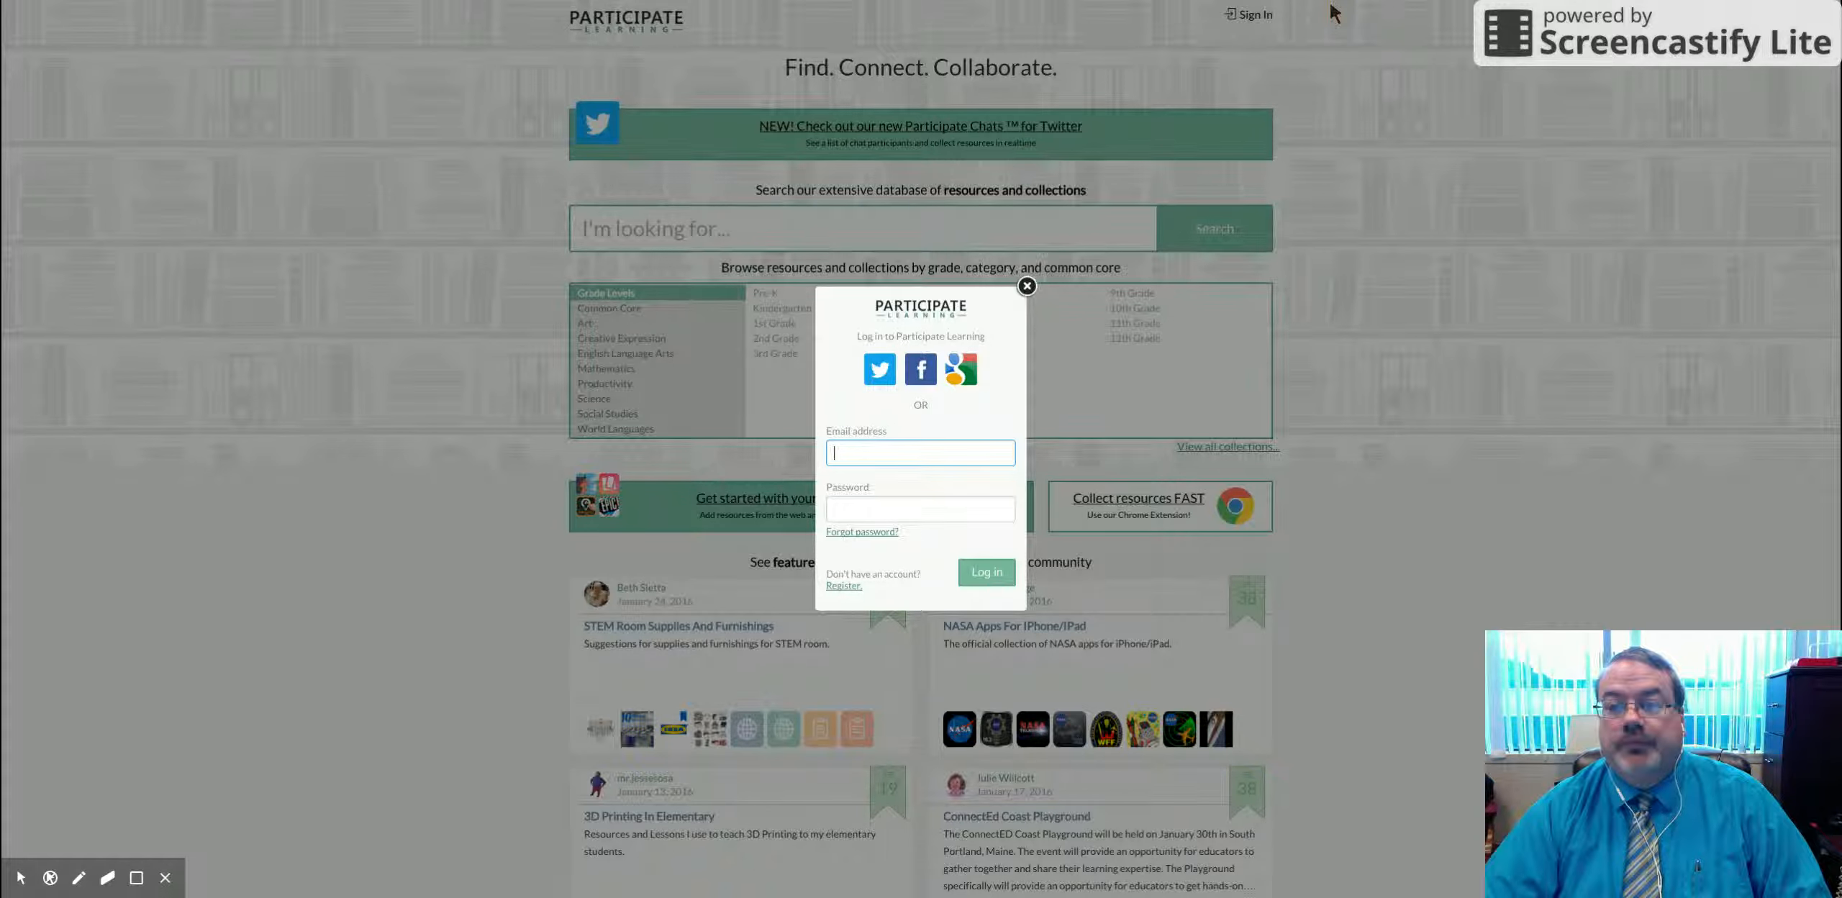
{"action": "key", "text": "Tab"}
{"action": "type", "text": "•••••••••"}
{"action": "left_click", "coordinate": [988, 573]}
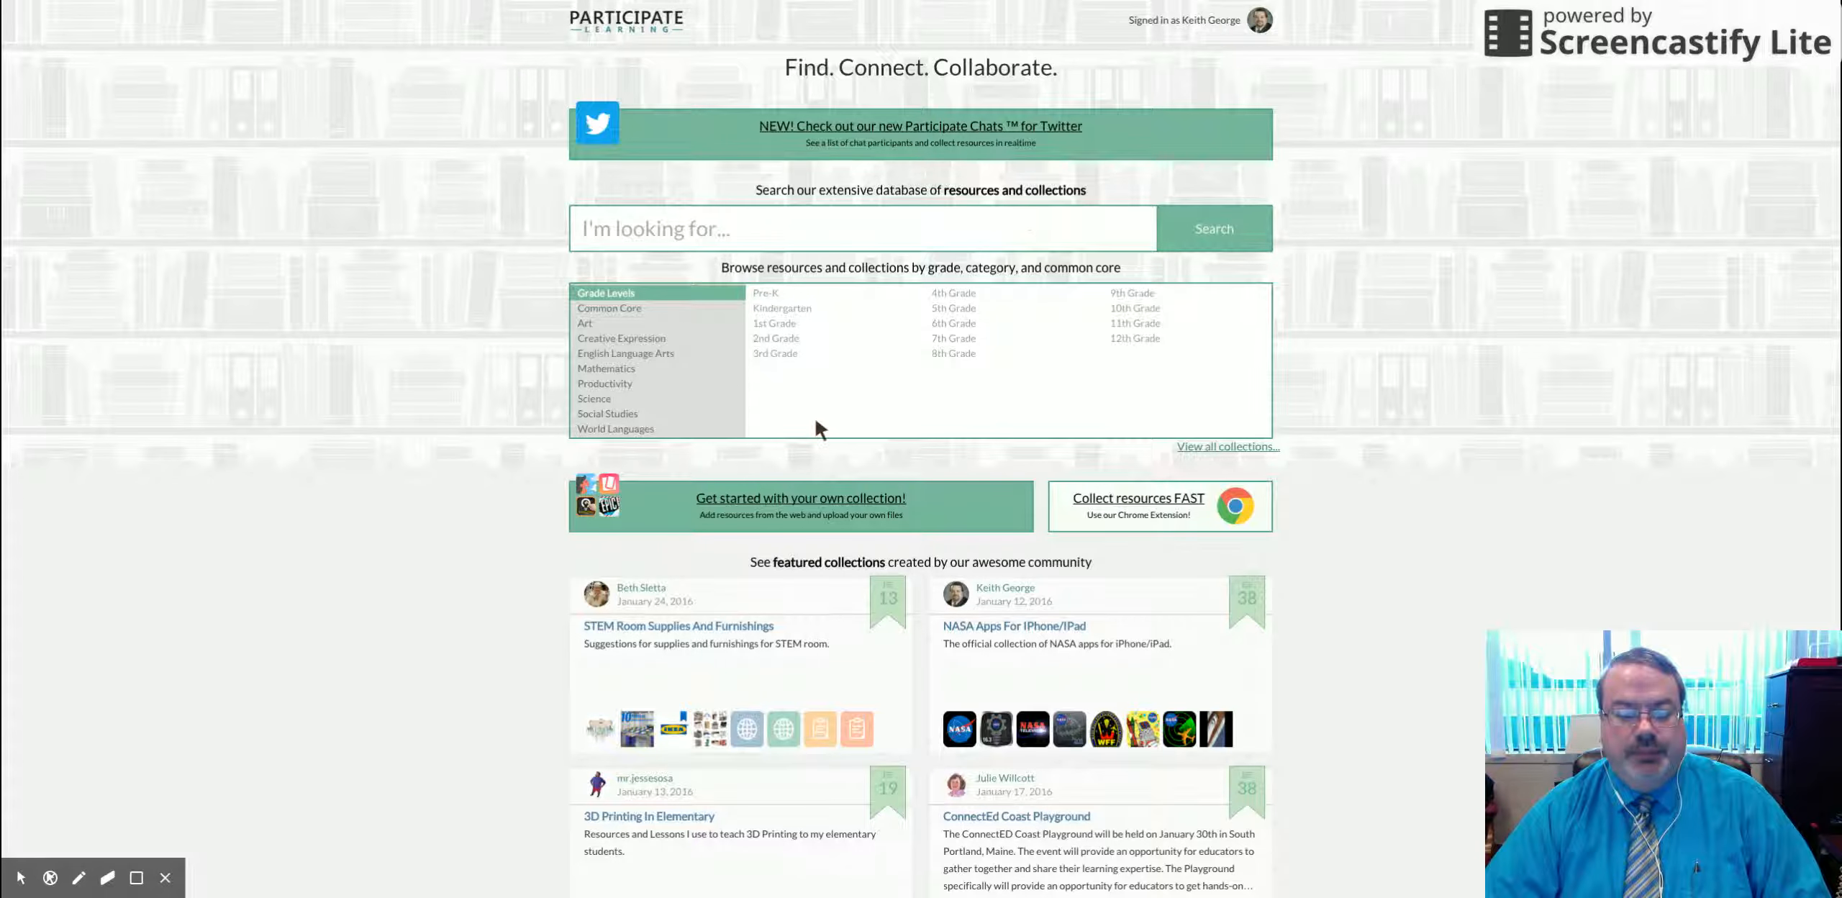
Step: Follow the 'Get started with your own collection!' link to reach Create New Collection
{"action": "left_click", "coordinate": [749, 499]}
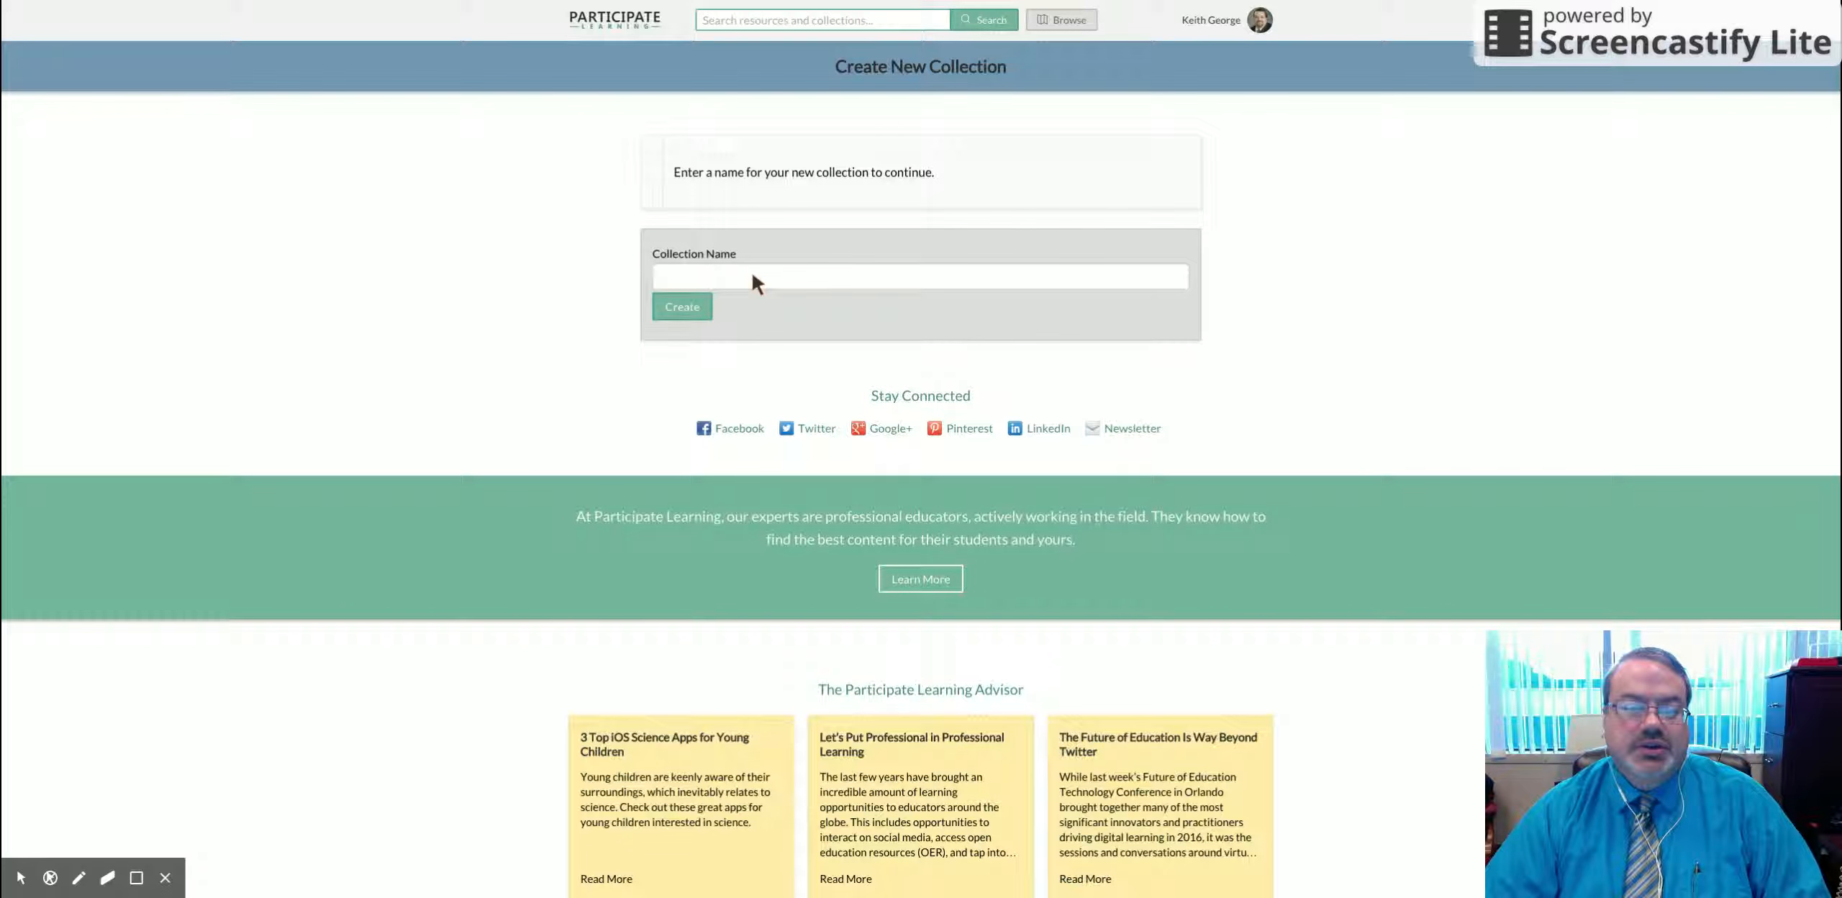
Step: Create a collection with the name 'History'
{"action": "left_click", "coordinate": [753, 283]}
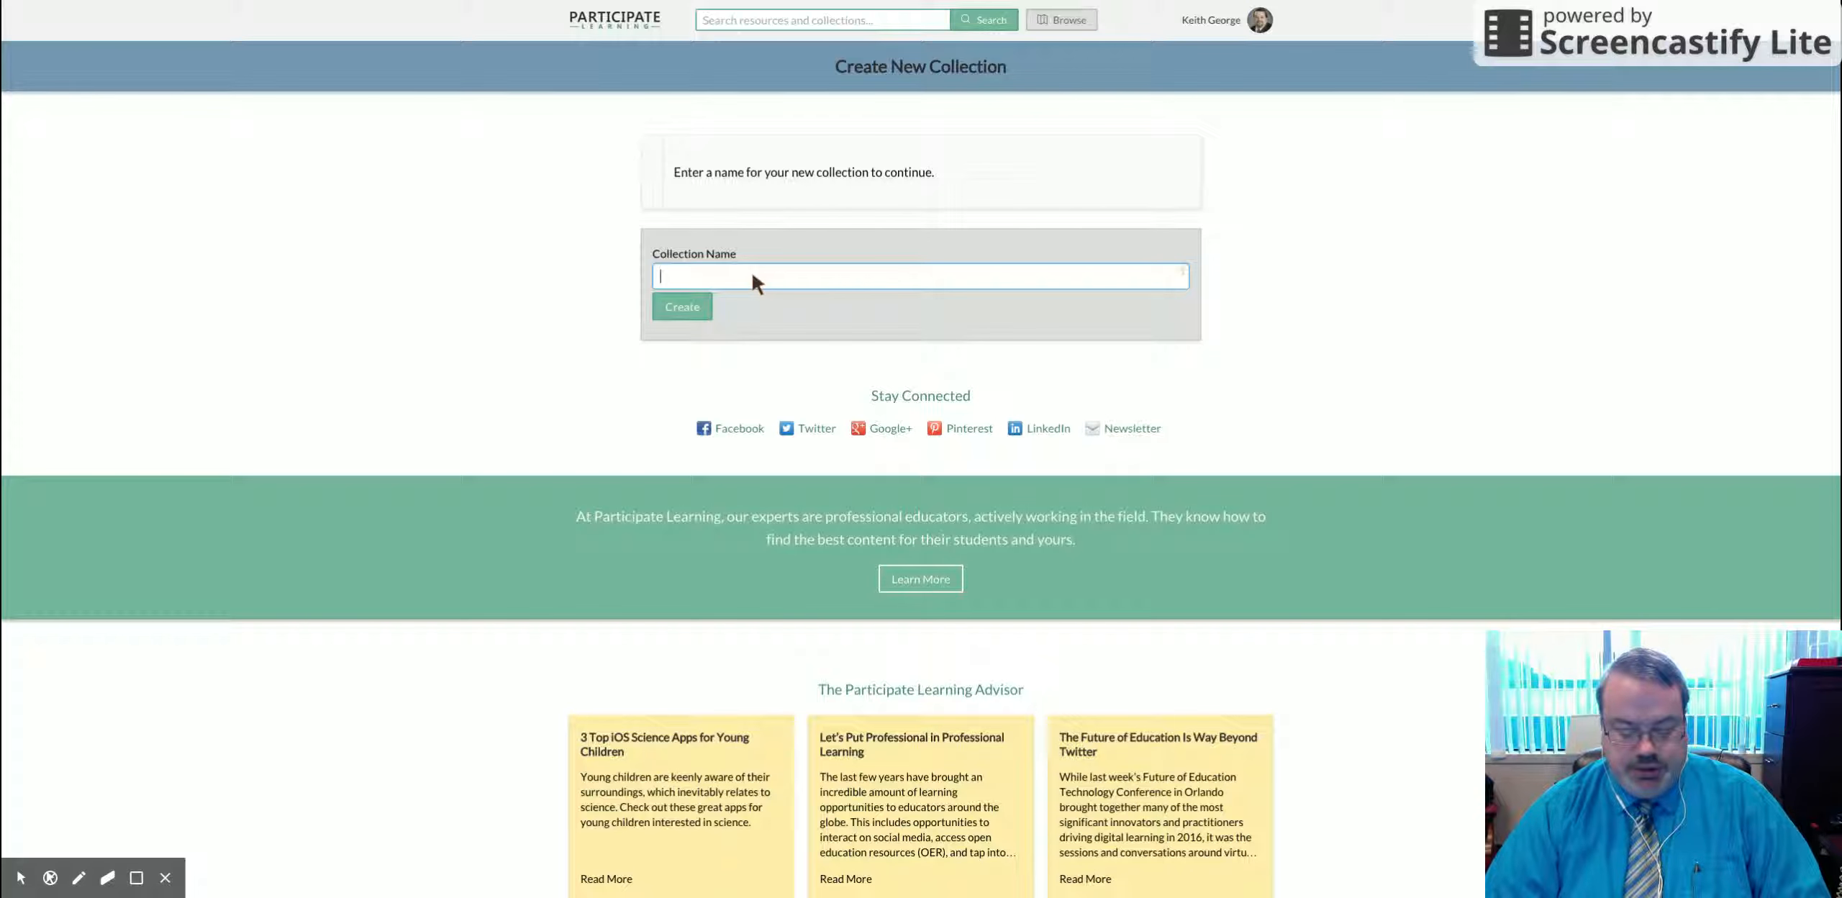
{"action": "type", "text": "History"}
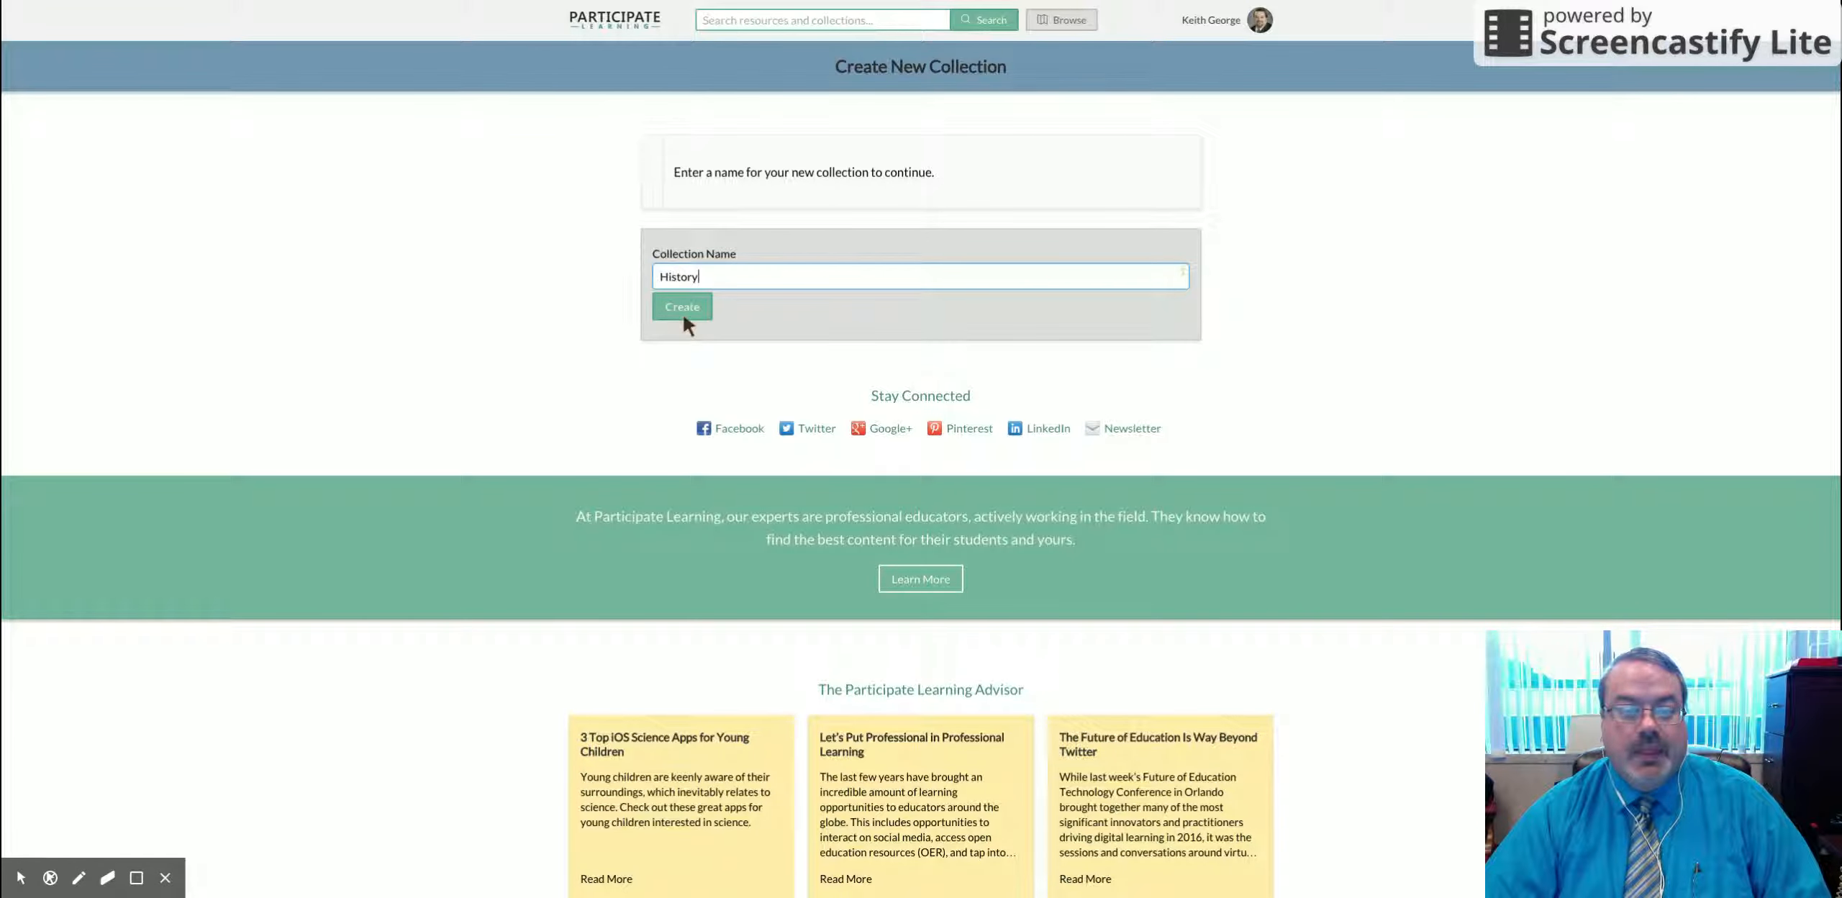
{"action": "left_click", "coordinate": [680, 307]}
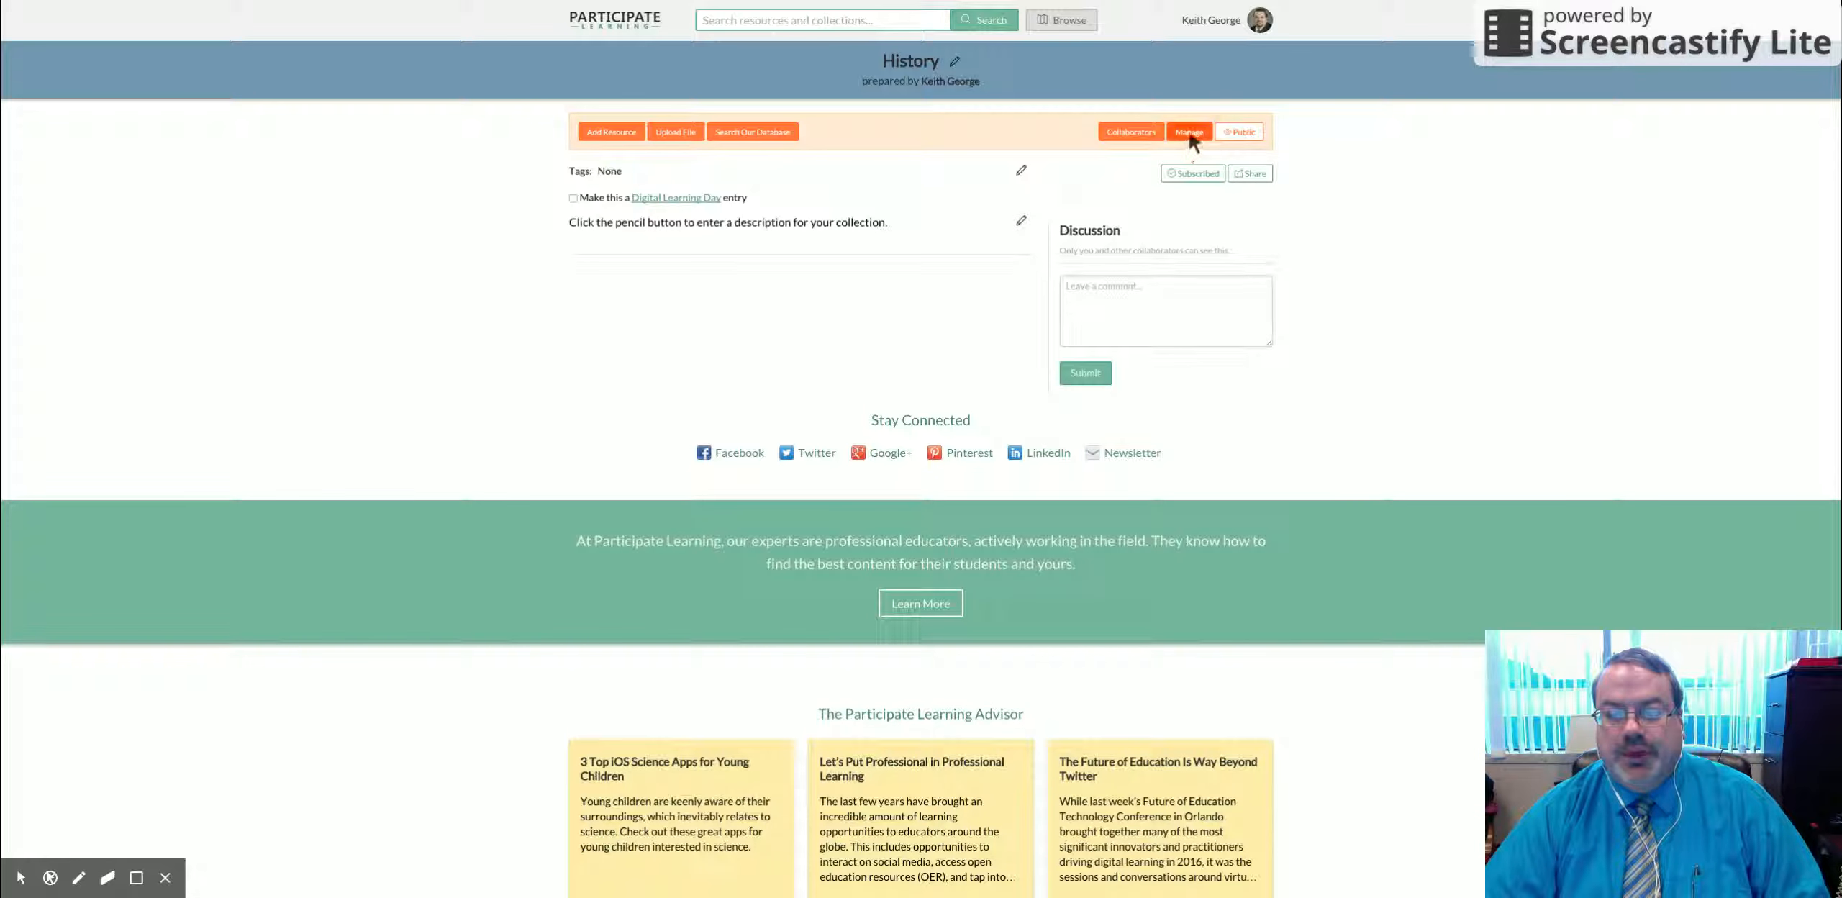
Step: Change the History collection's visibility from Public to 'Only I can view'
{"action": "left_click", "coordinate": [1243, 134]}
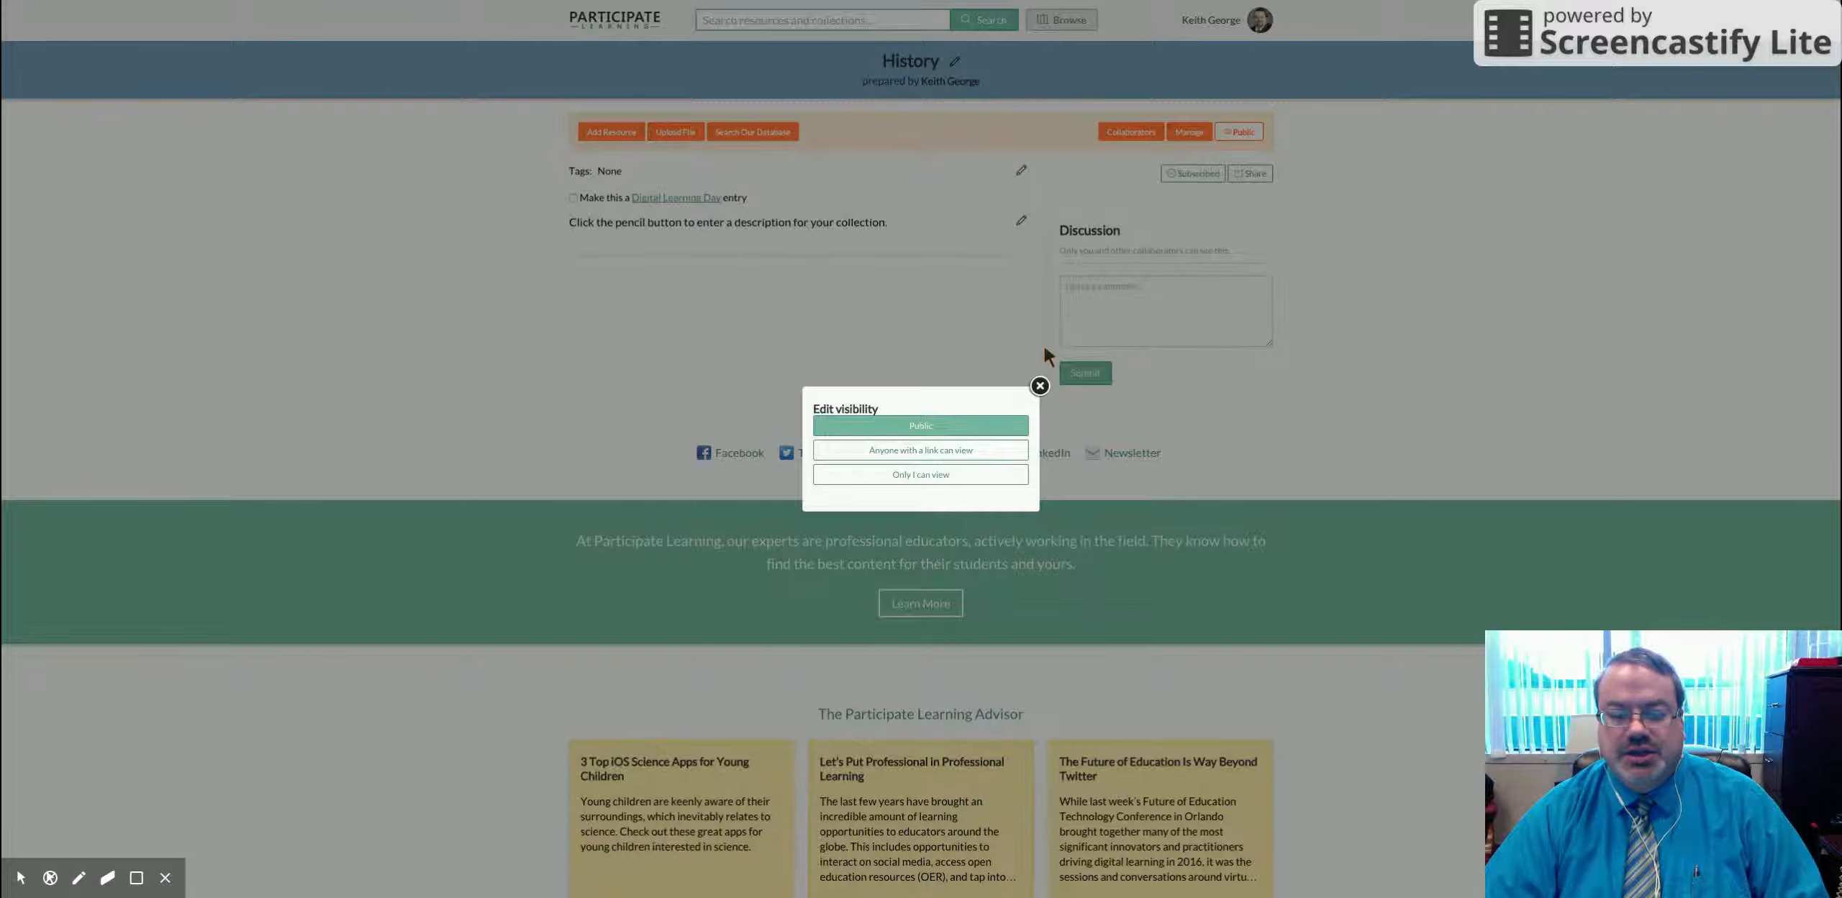
{"action": "left_click", "coordinate": [904, 475]}
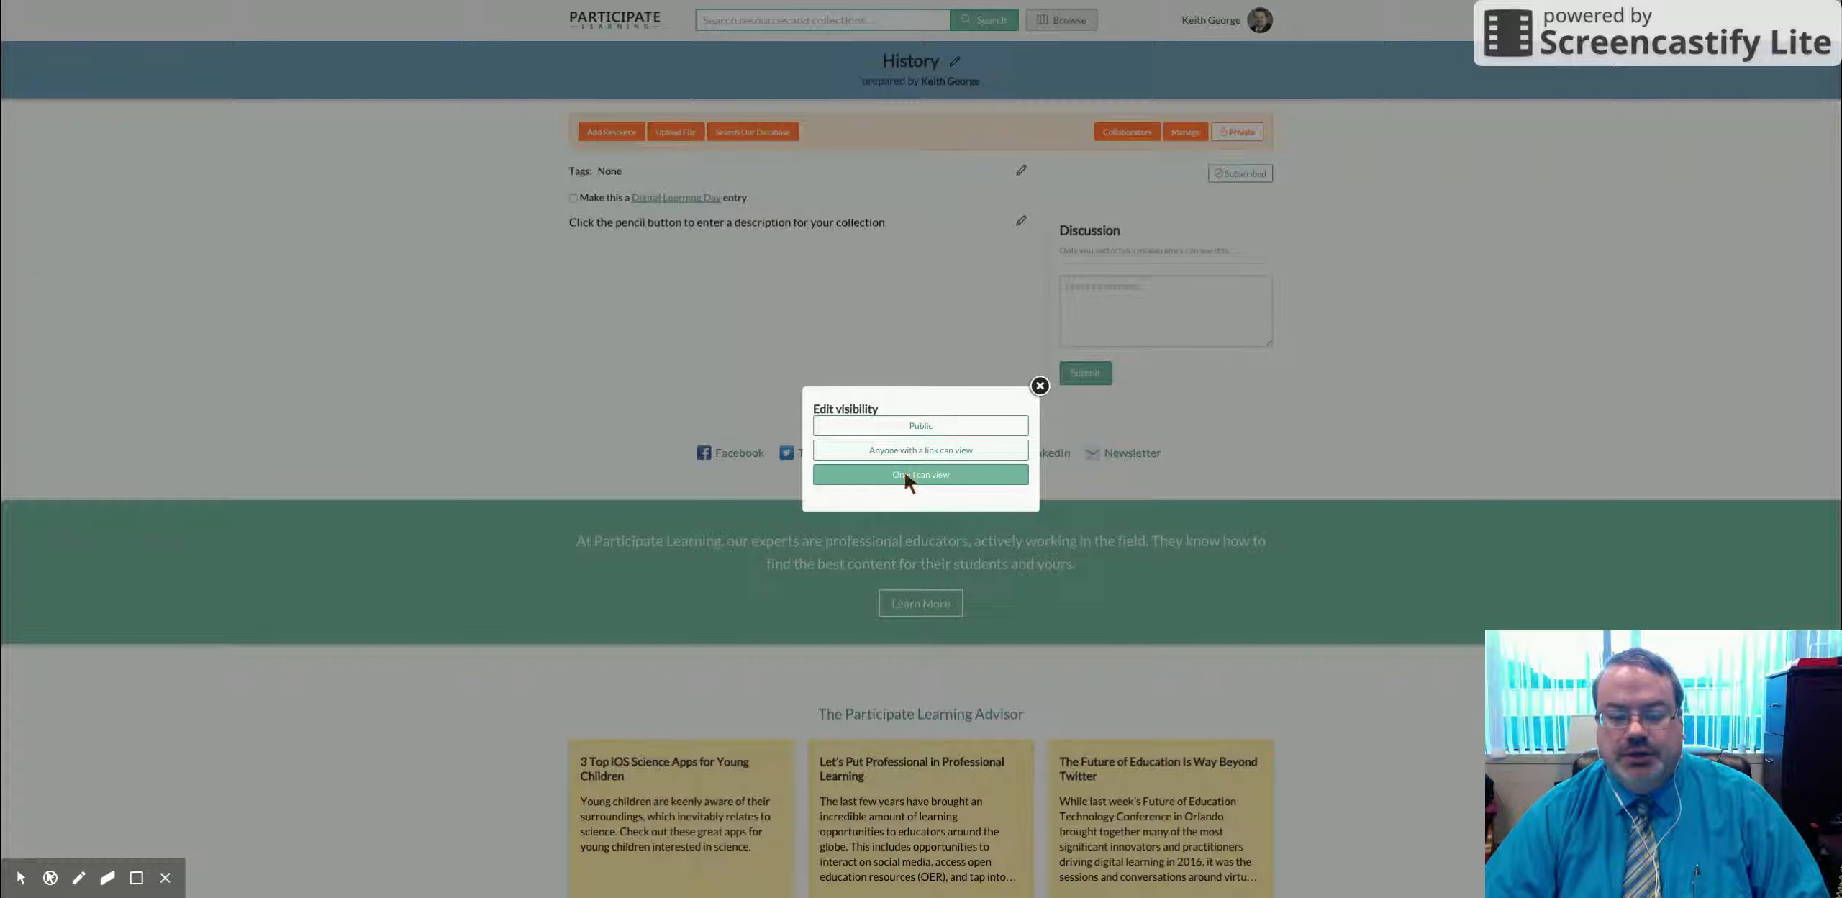
{"action": "left_click", "coordinate": [1039, 387]}
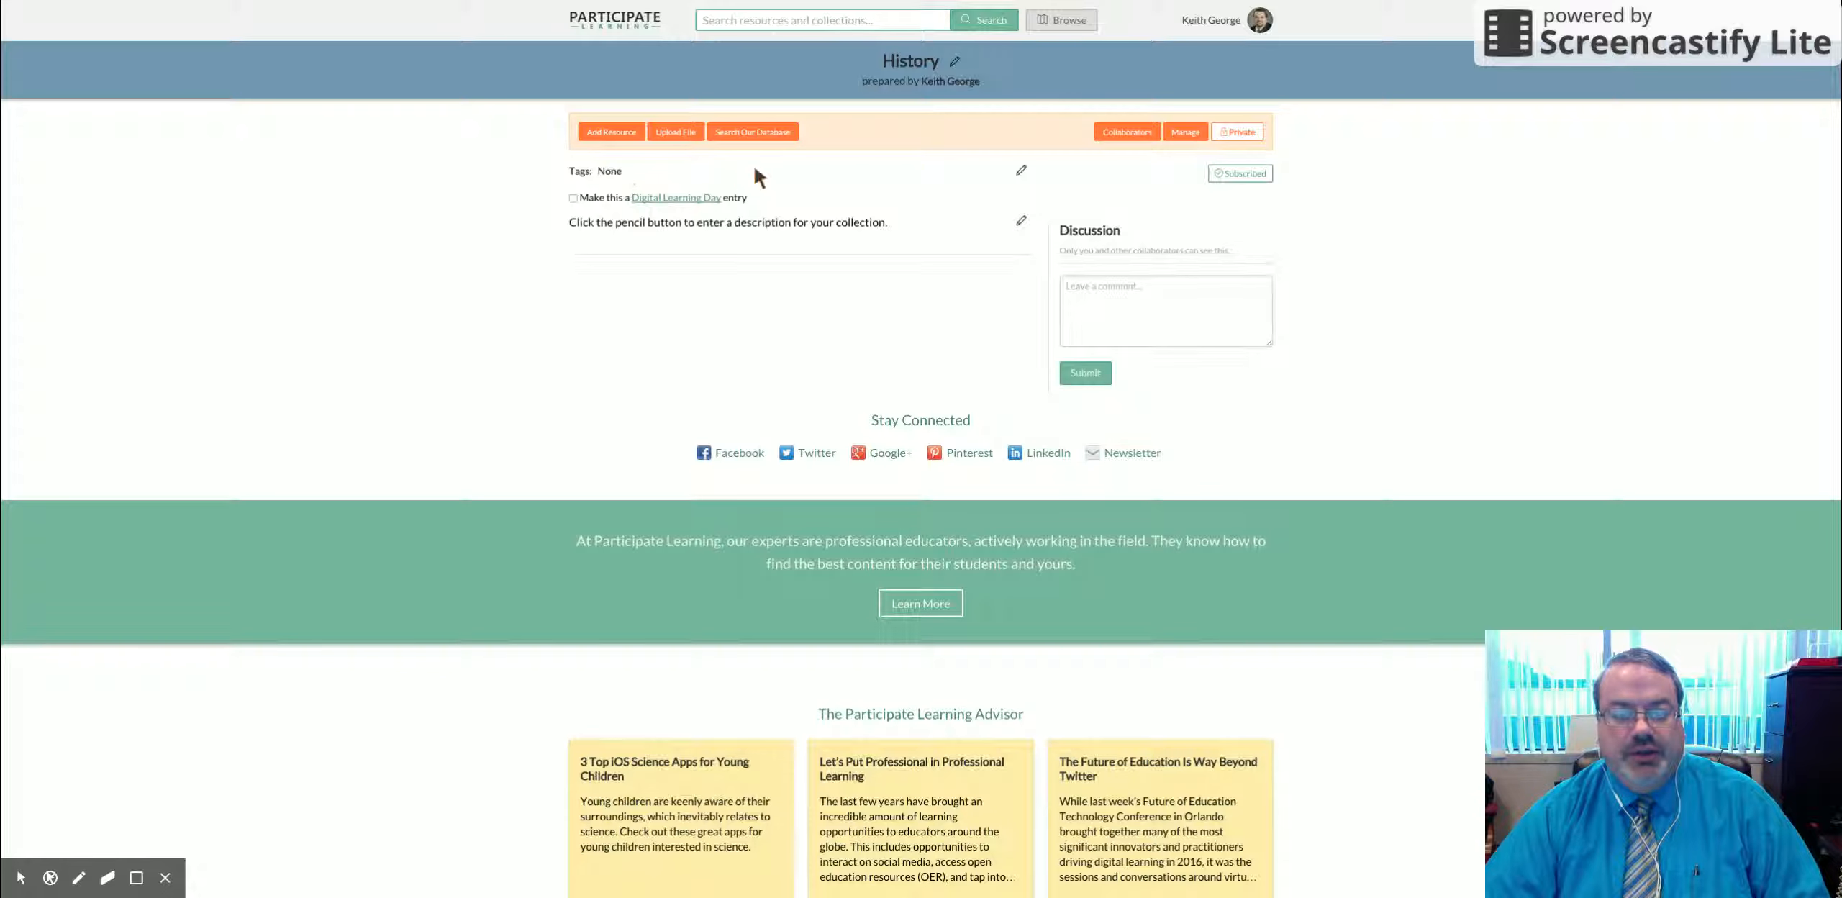
Step: Save the description 'A collection of history related resources for middle school' on the collection
{"action": "left_click", "coordinate": [1017, 221]}
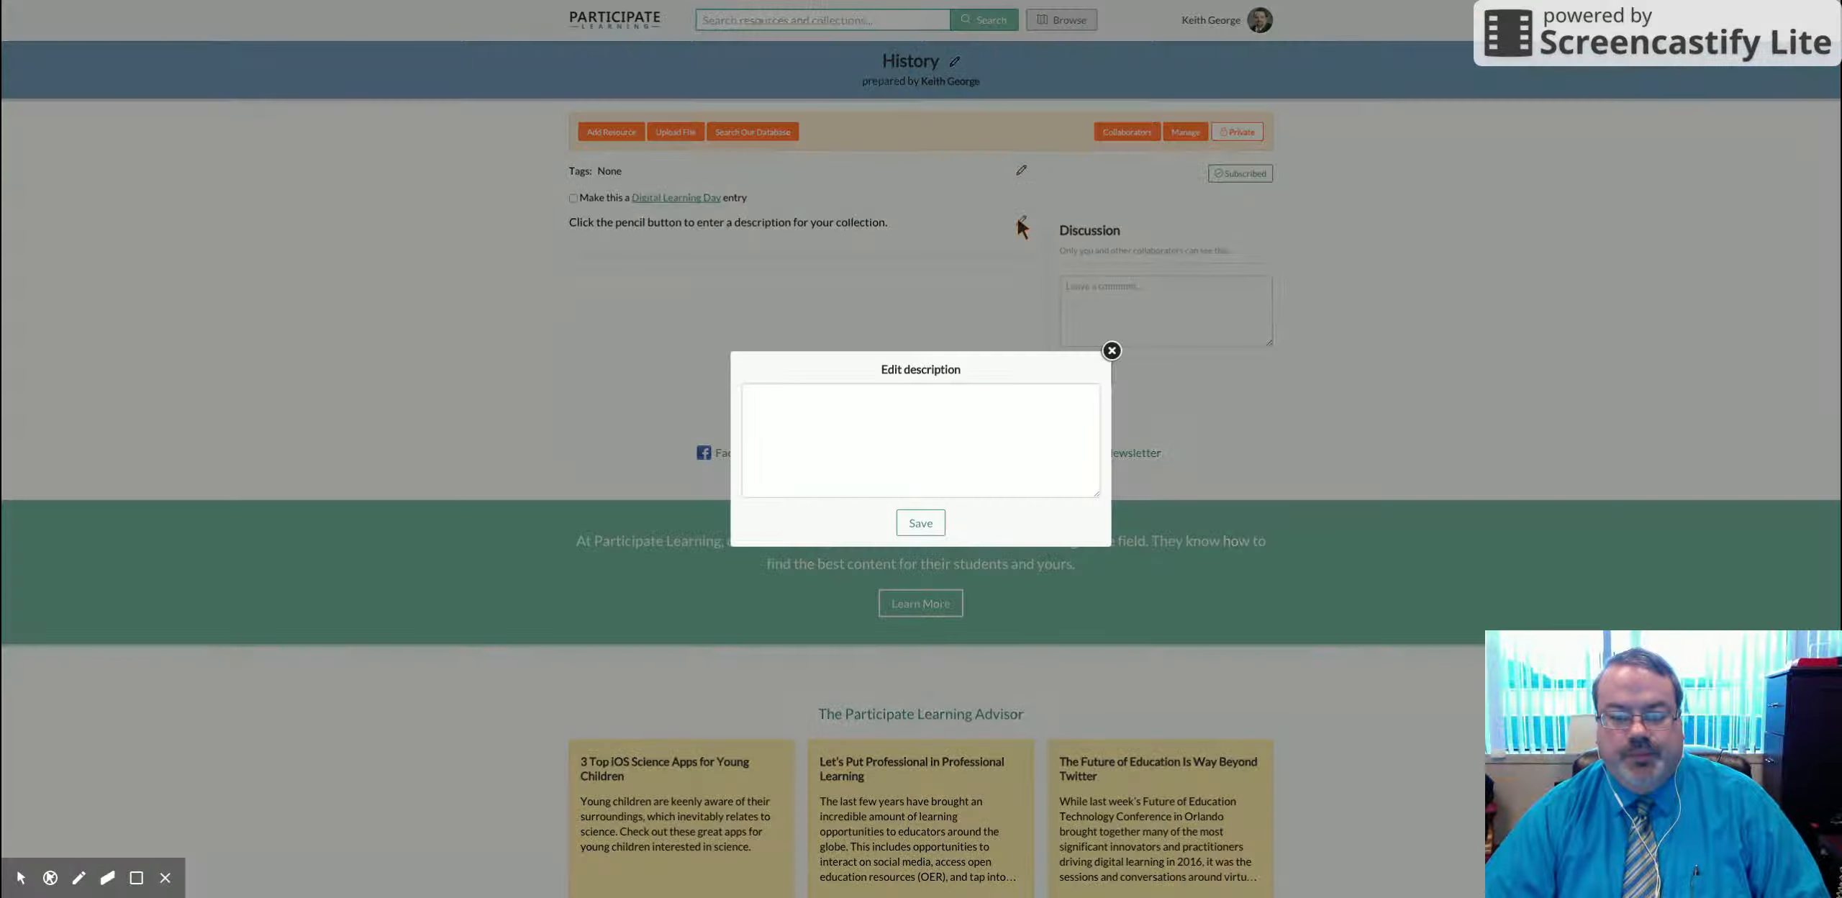
{"action": "left_click", "coordinate": [850, 395]}
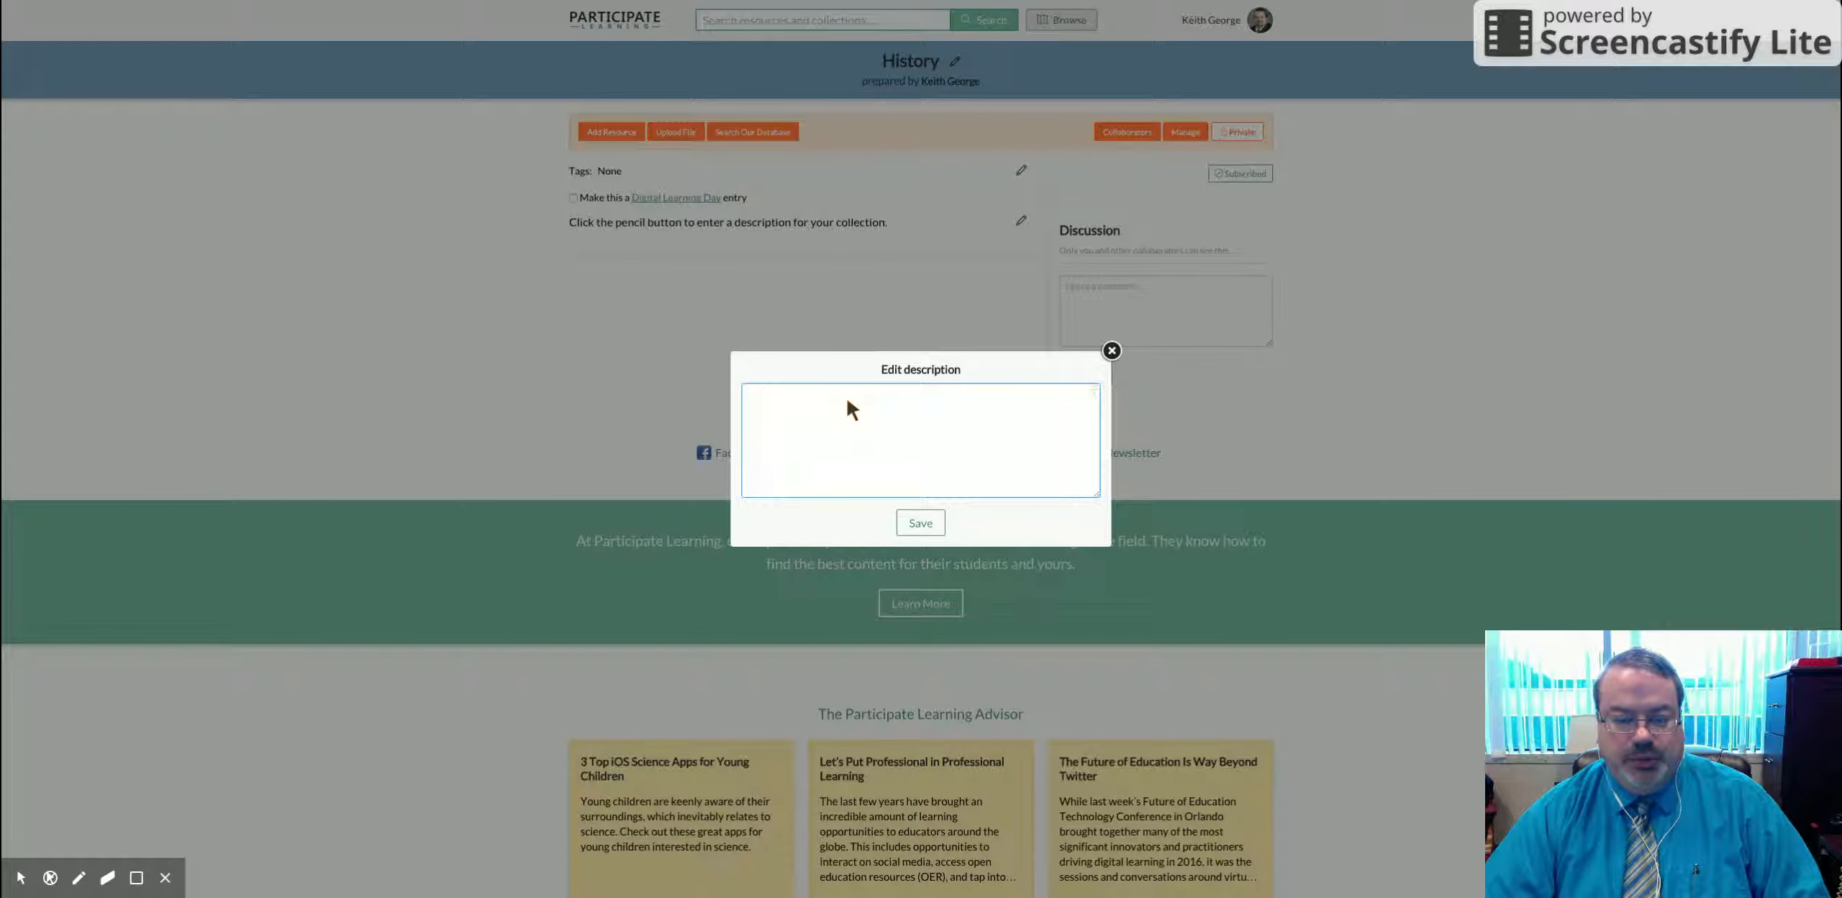
{"action": "type", "text": "A"}
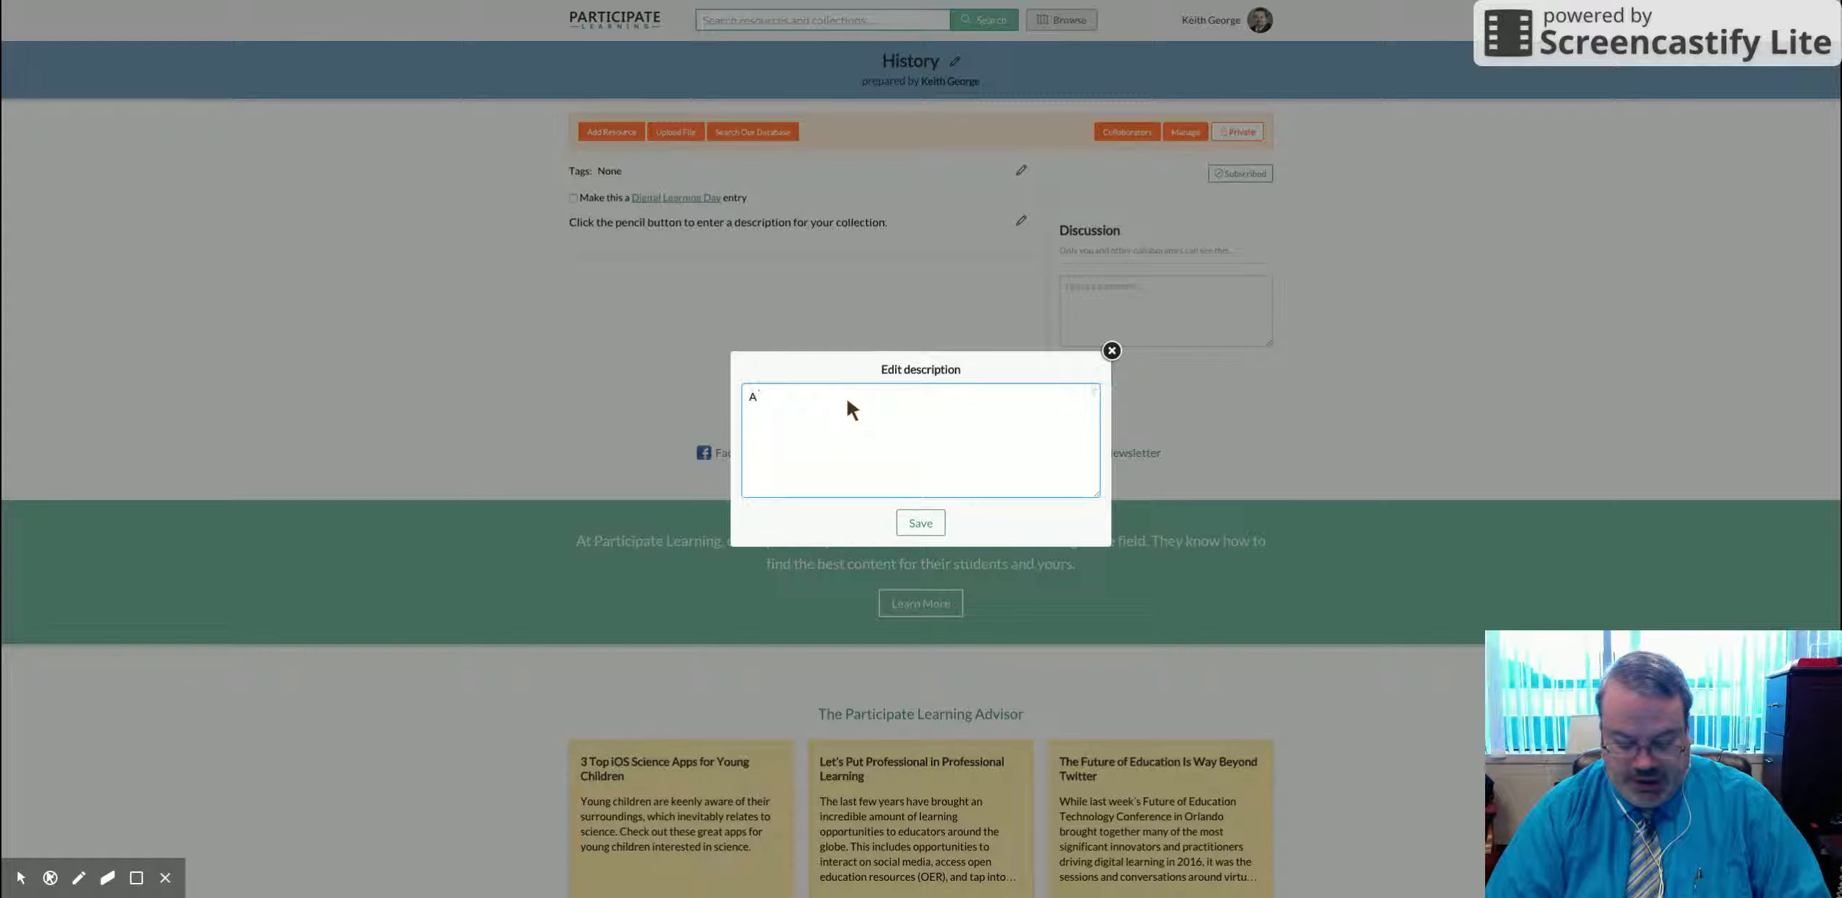
{"action": "type", "text": " coll"}
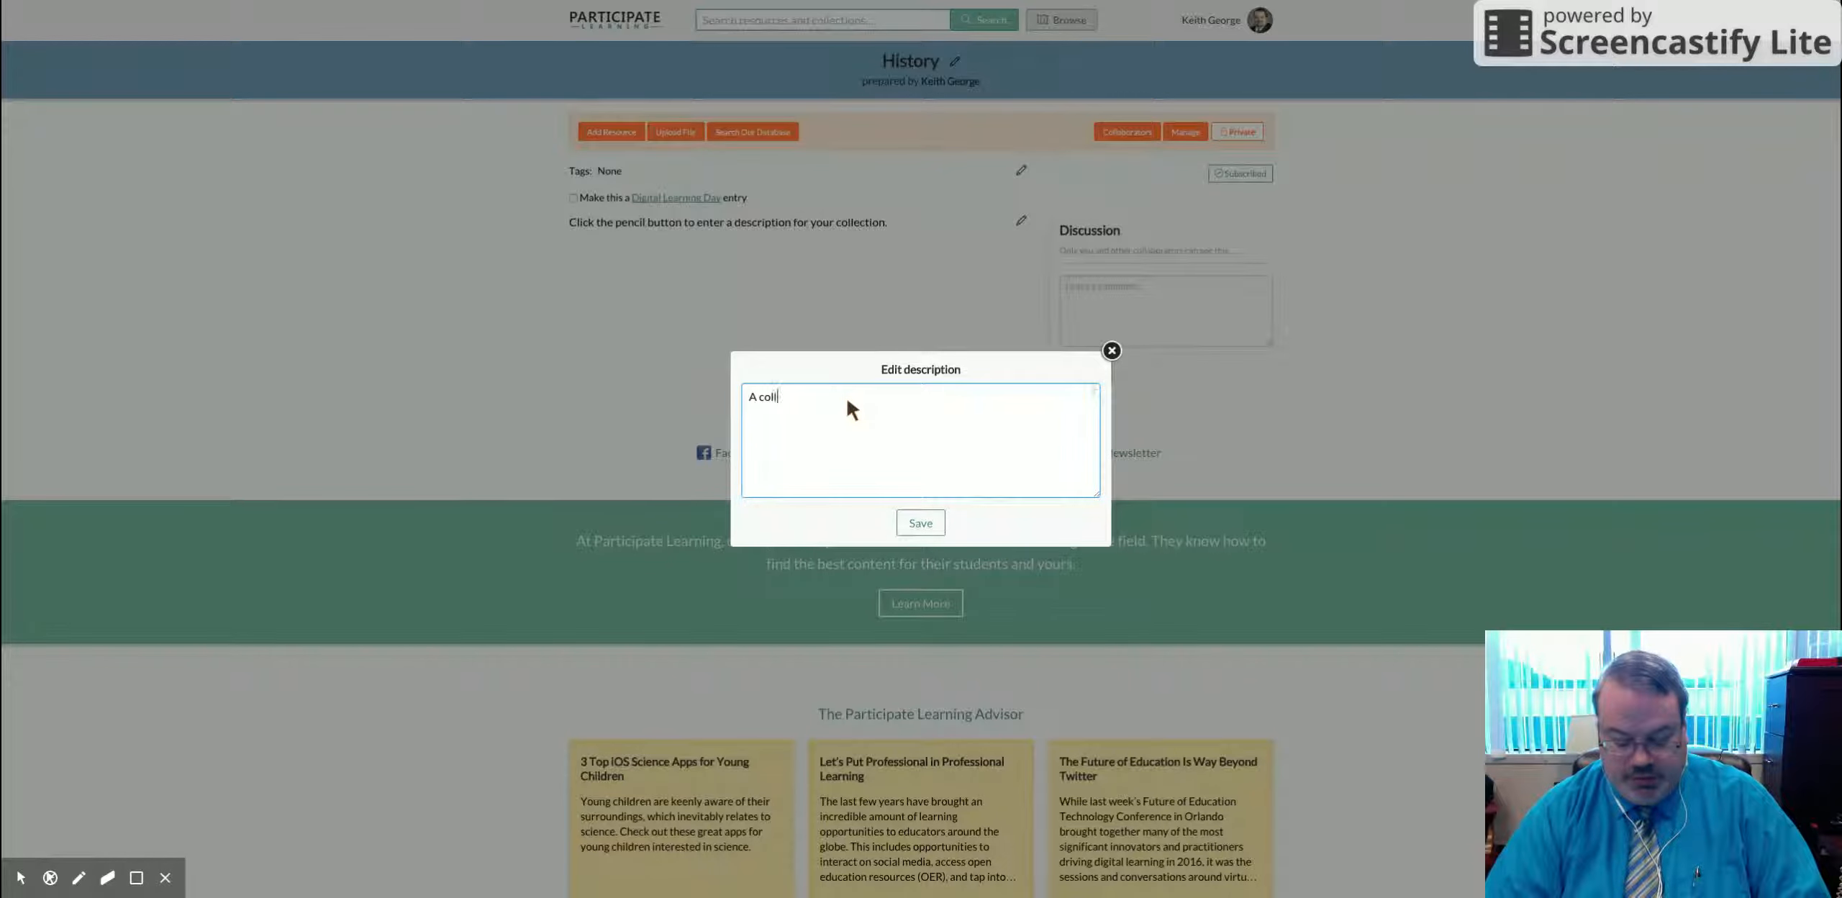
{"action": "type", "text": "ection of history related resources for middle school."}
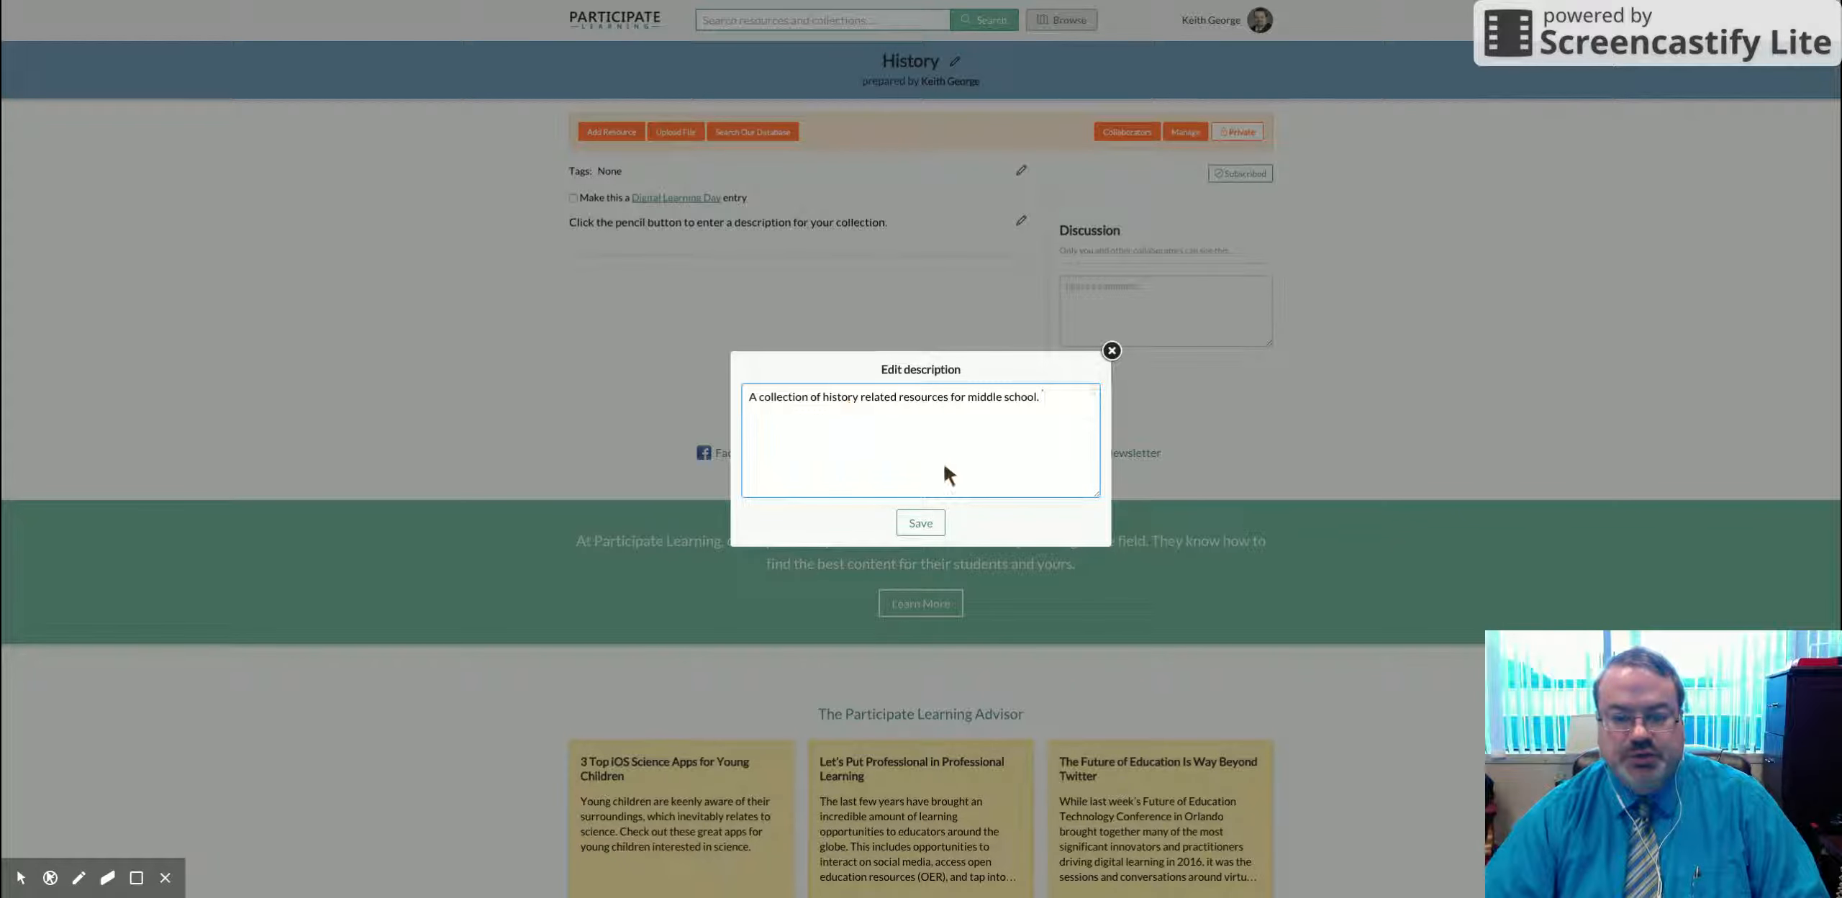
{"action": "left_click", "coordinate": [920, 523]}
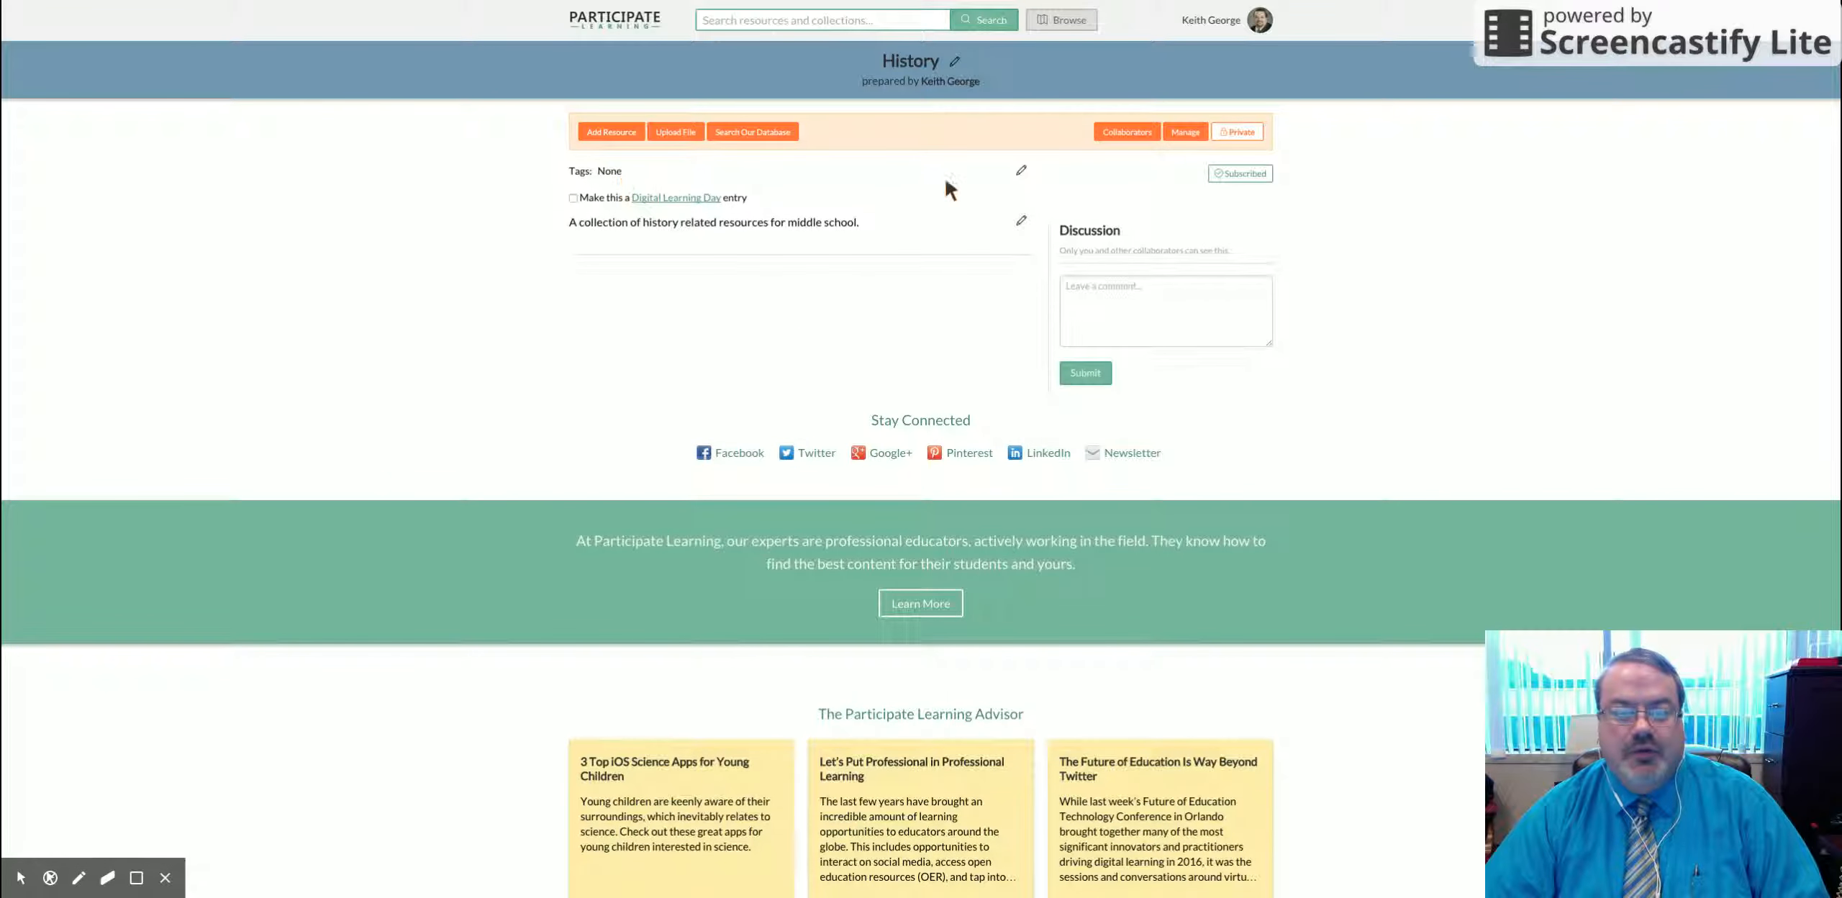
Step: Add the tags History, Civics and Elections to the collection
{"action": "left_click", "coordinate": [1022, 171]}
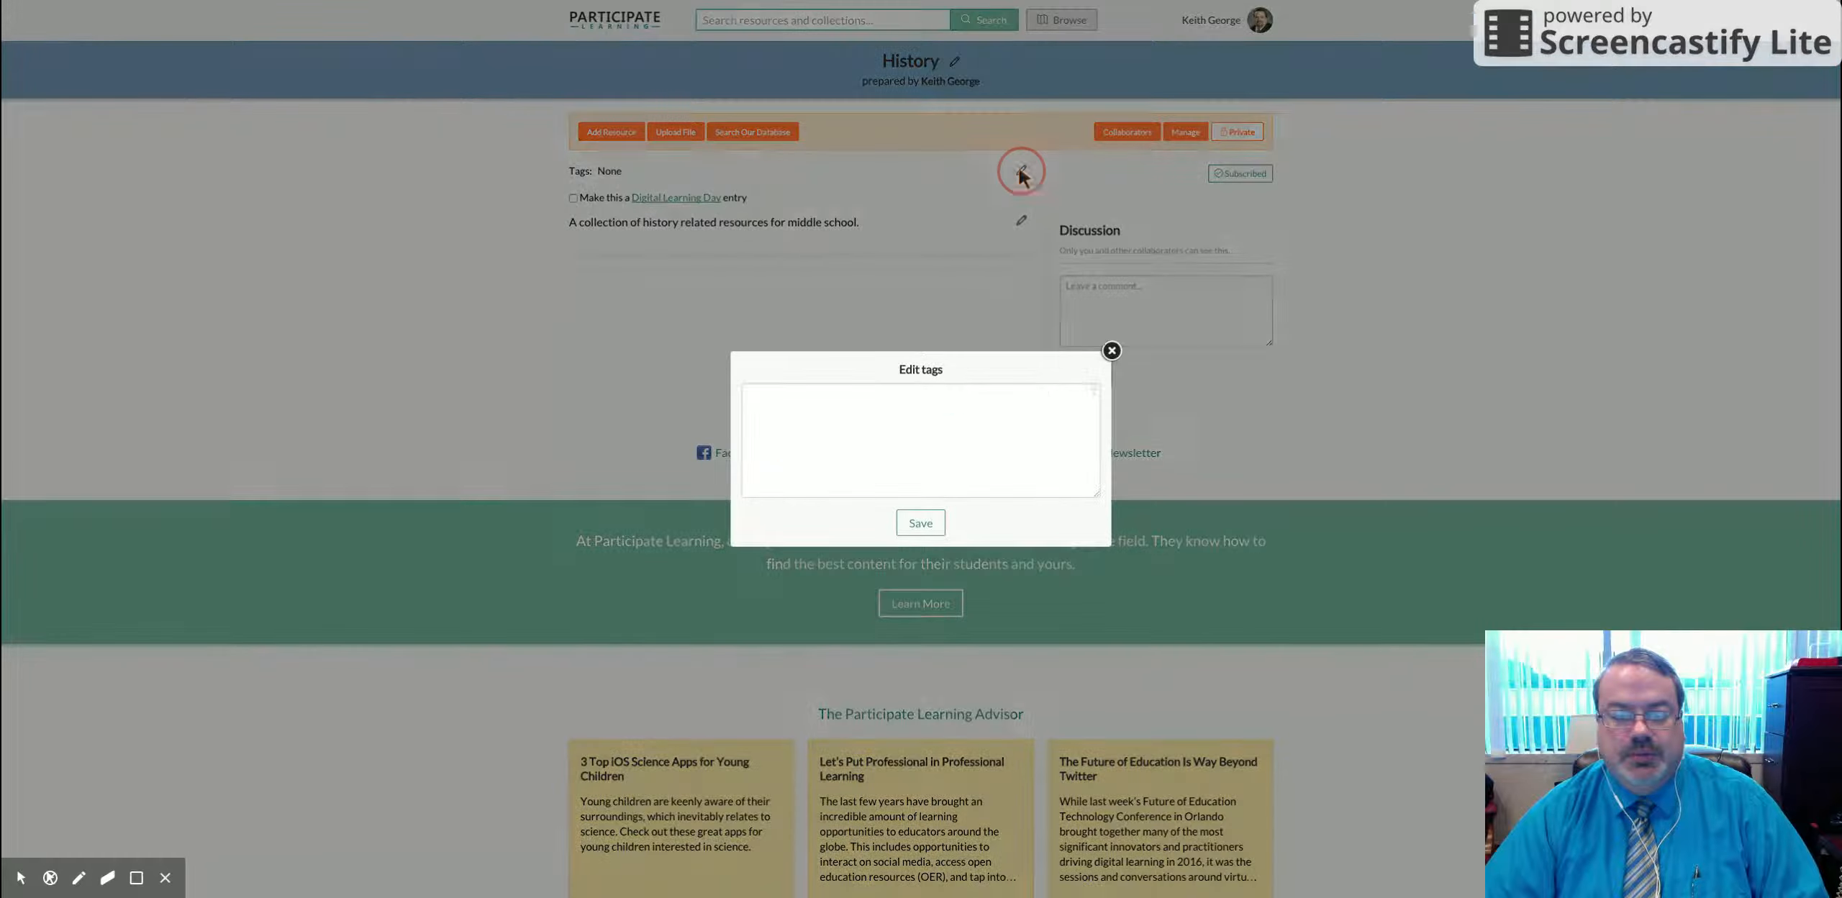
{"action": "left_click", "coordinate": [869, 403]}
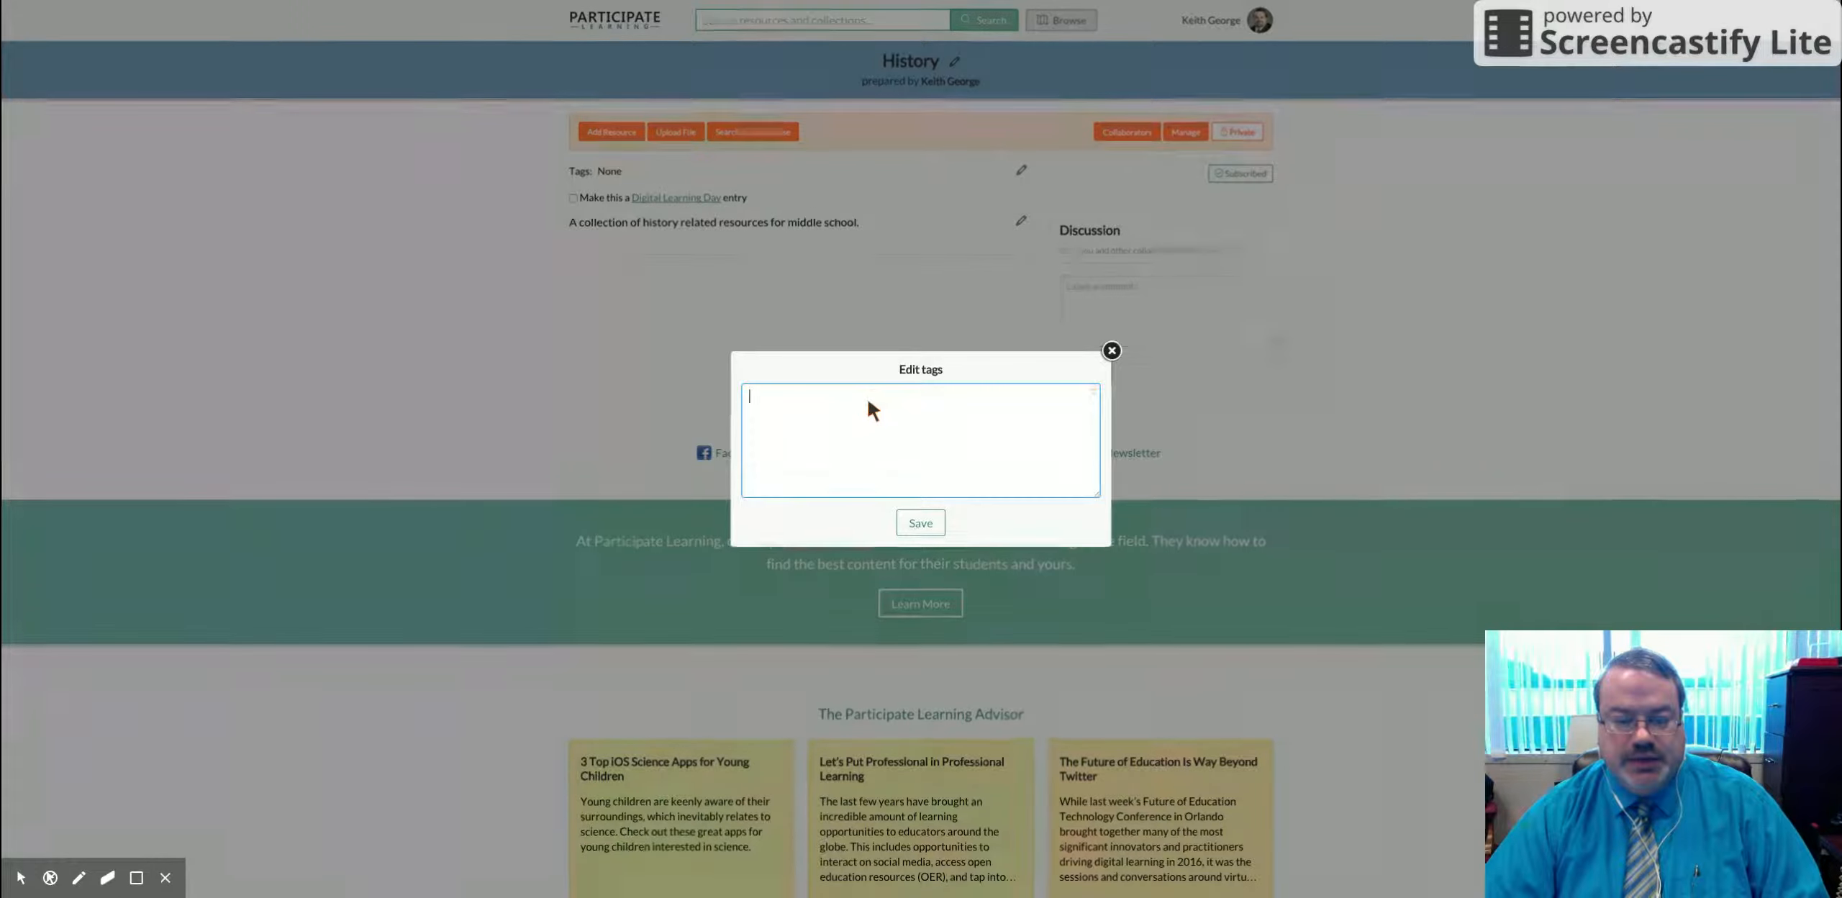
{"action": "type", "text": "Hist"}
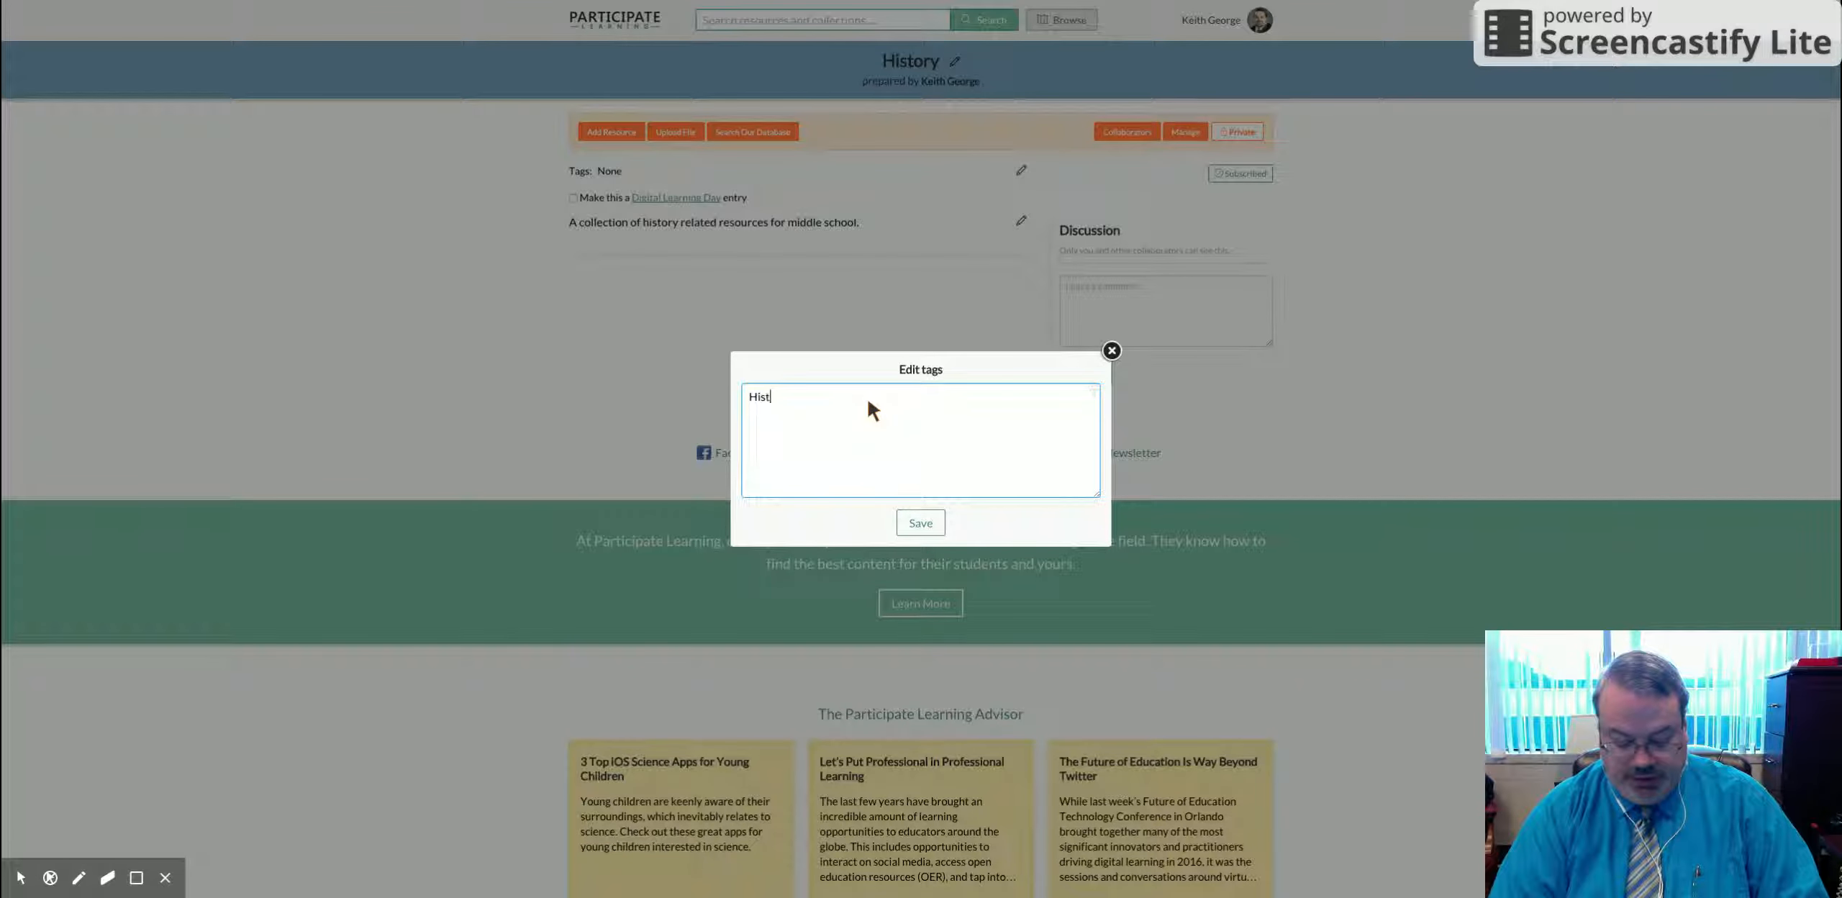
{"action": "type", "text": "ory, Civics"}
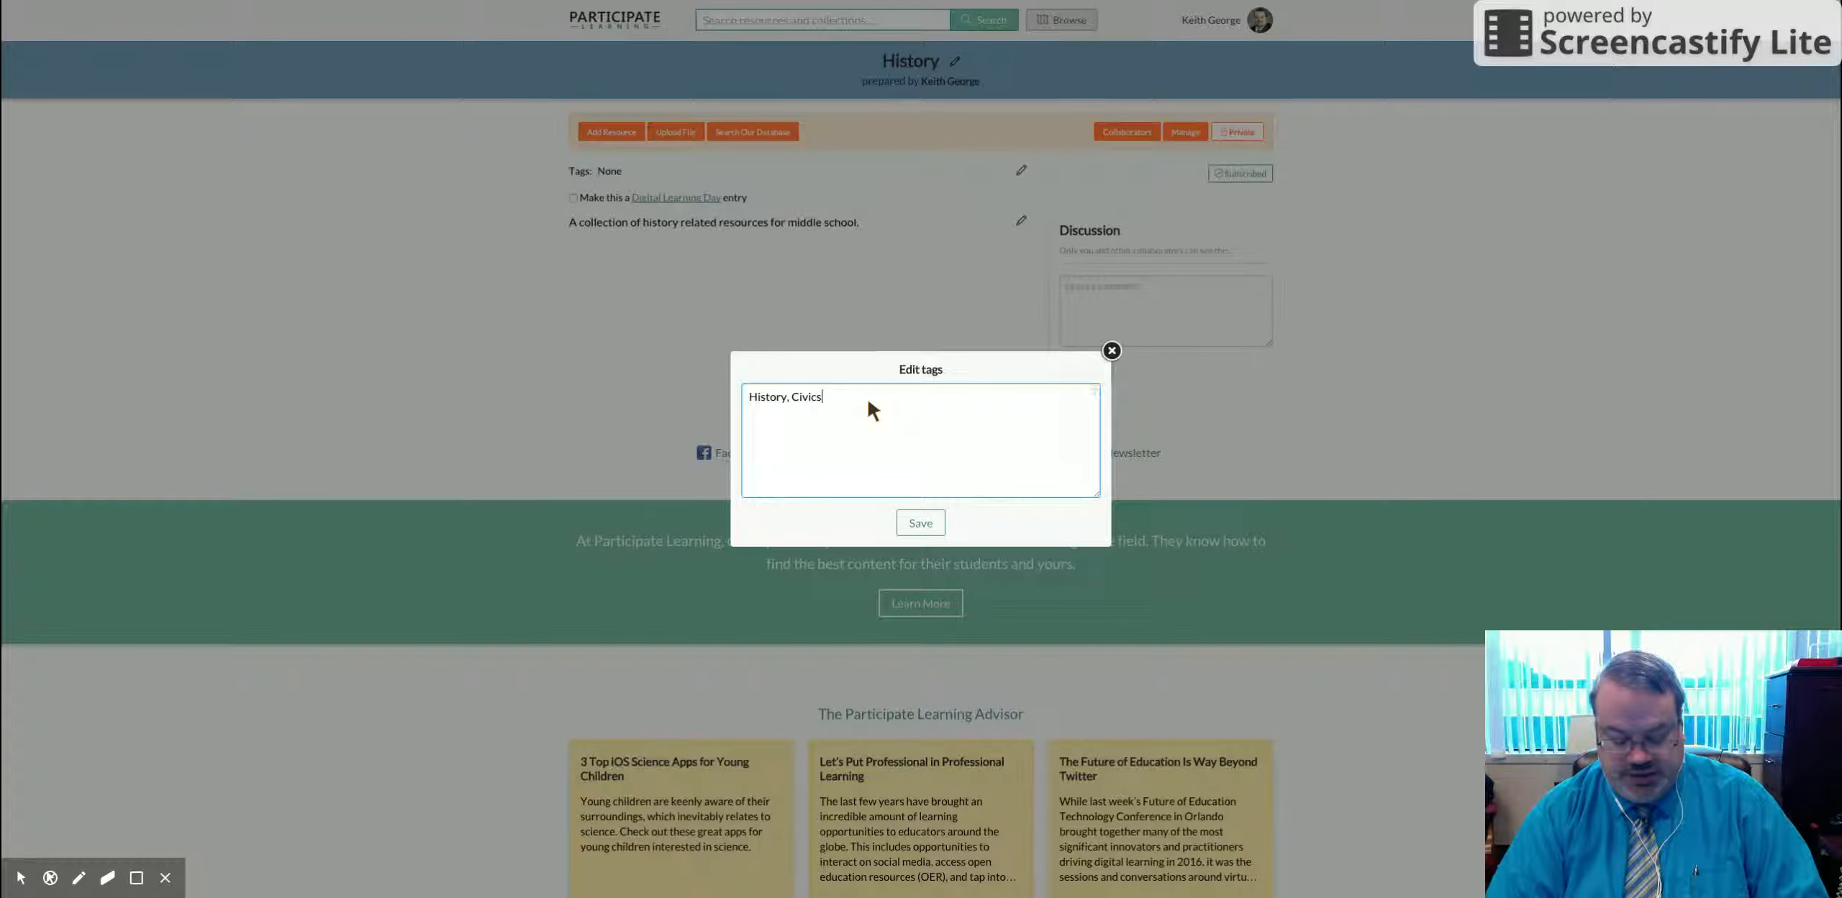
{"action": "type", "text": ", Elections"}
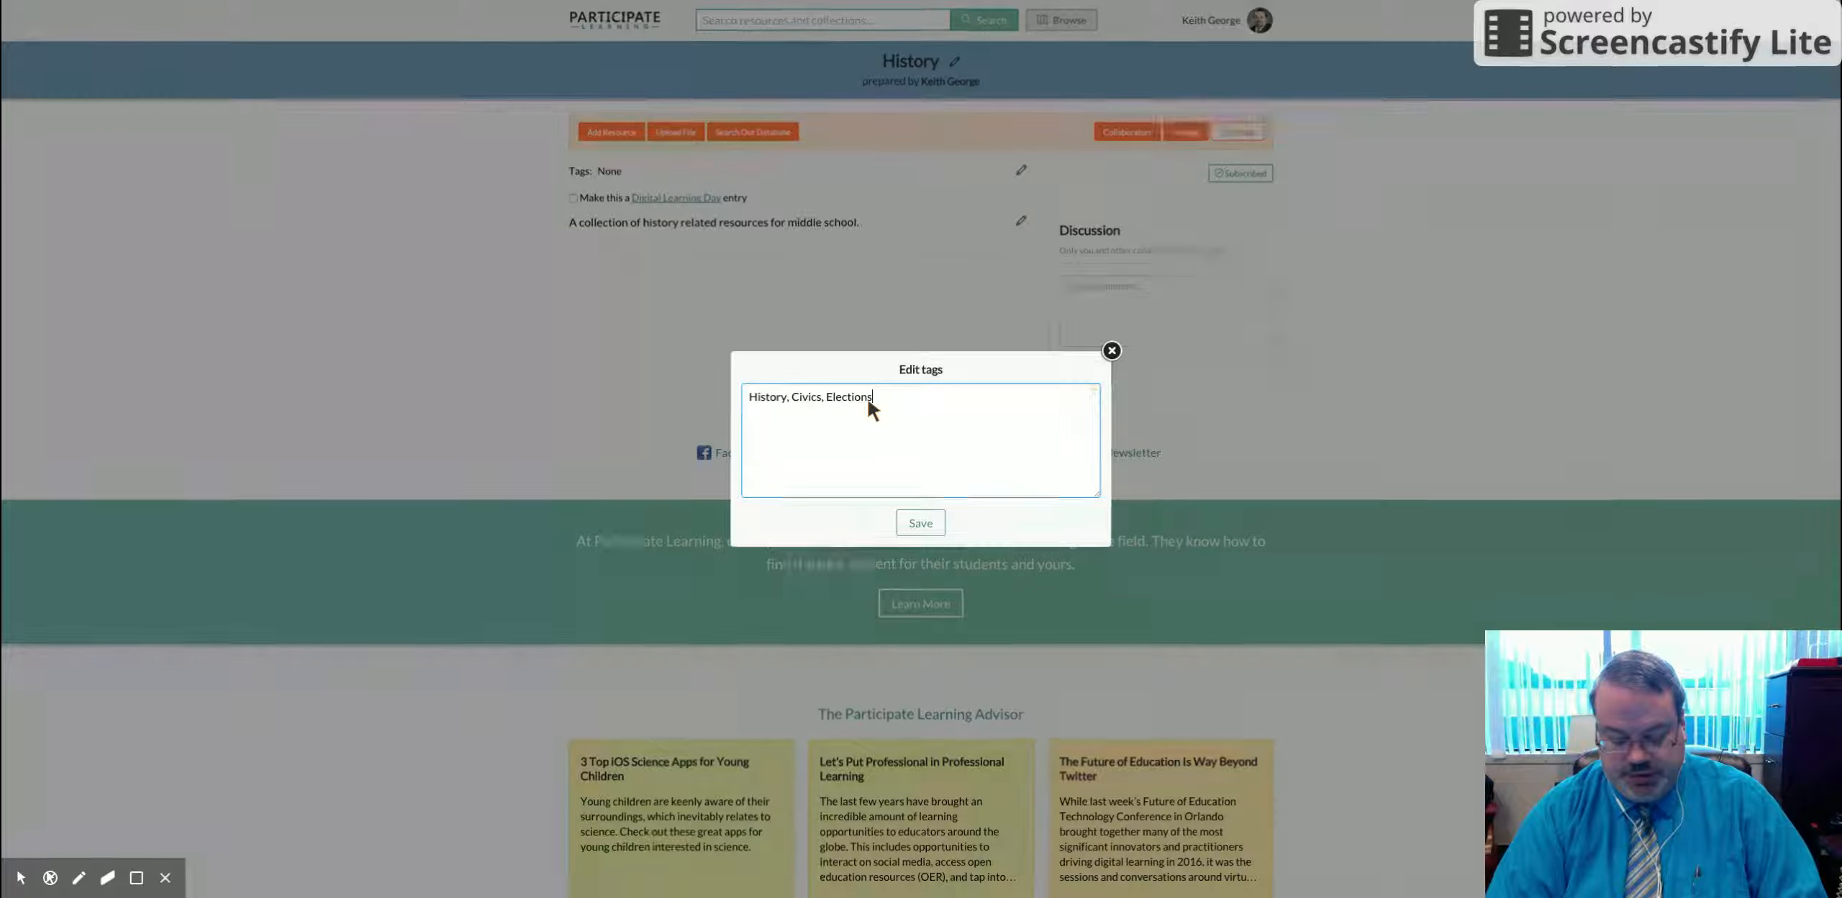
{"action": "left_click", "coordinate": [925, 525]}
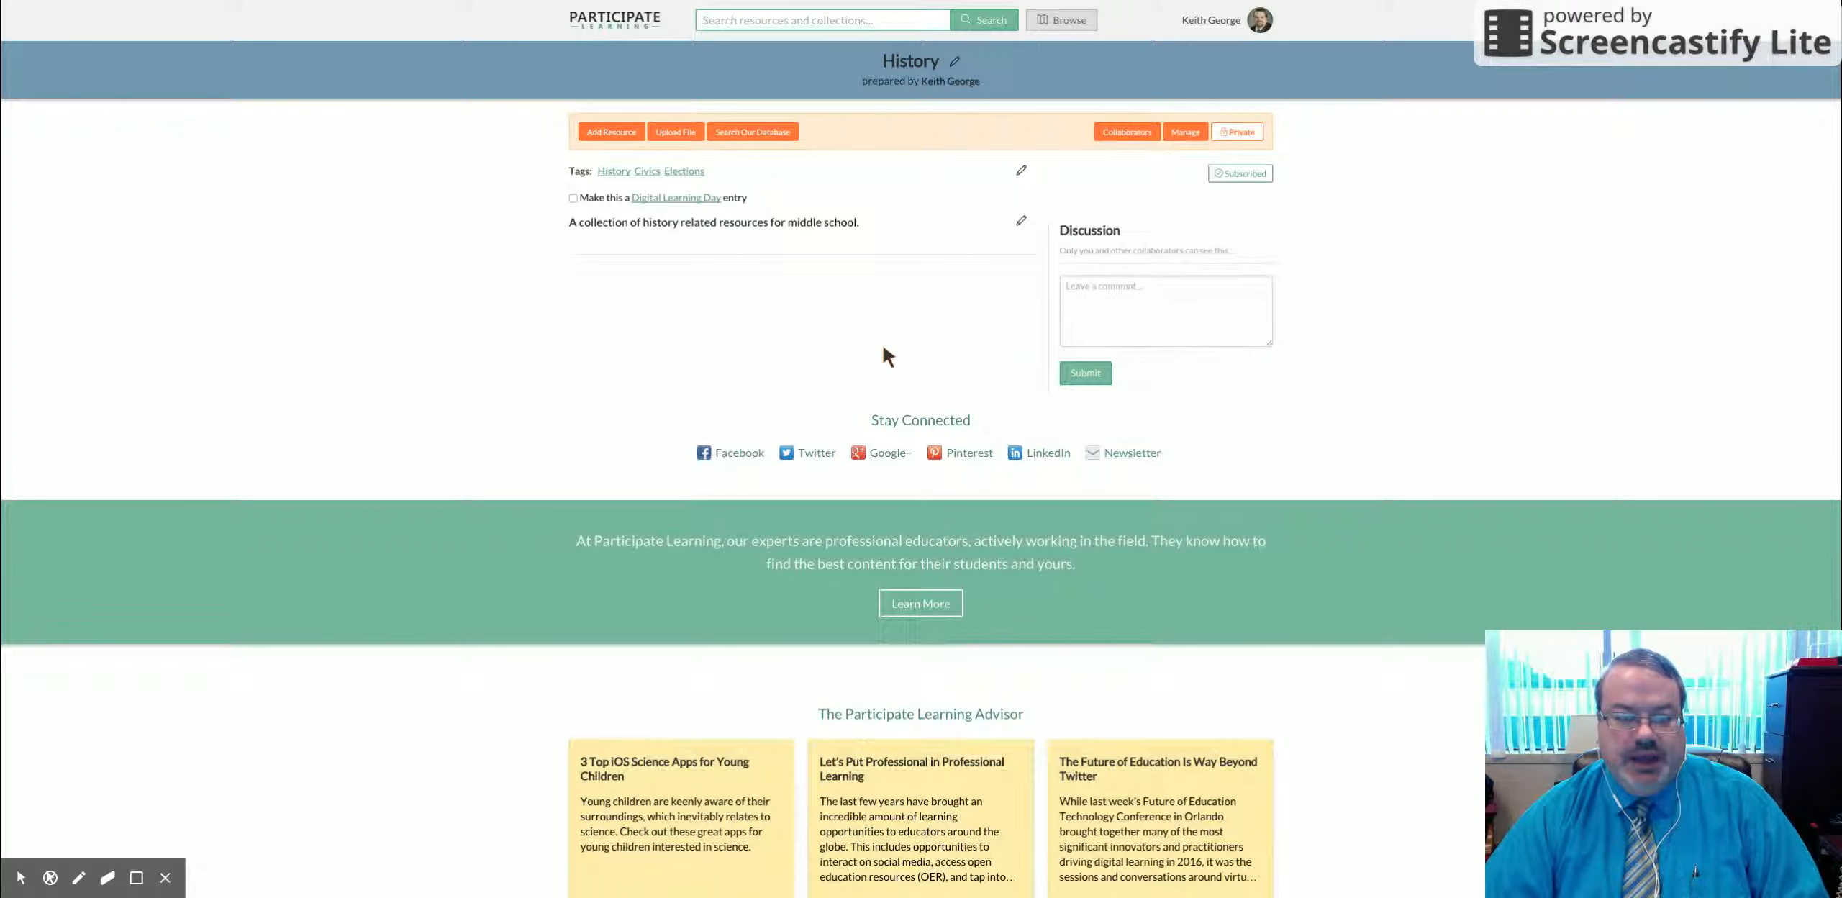
Step: Add the National Archives website link (archives.gov) as a resource and dismiss the confirmation
{"action": "left_click", "coordinate": [610, 133]}
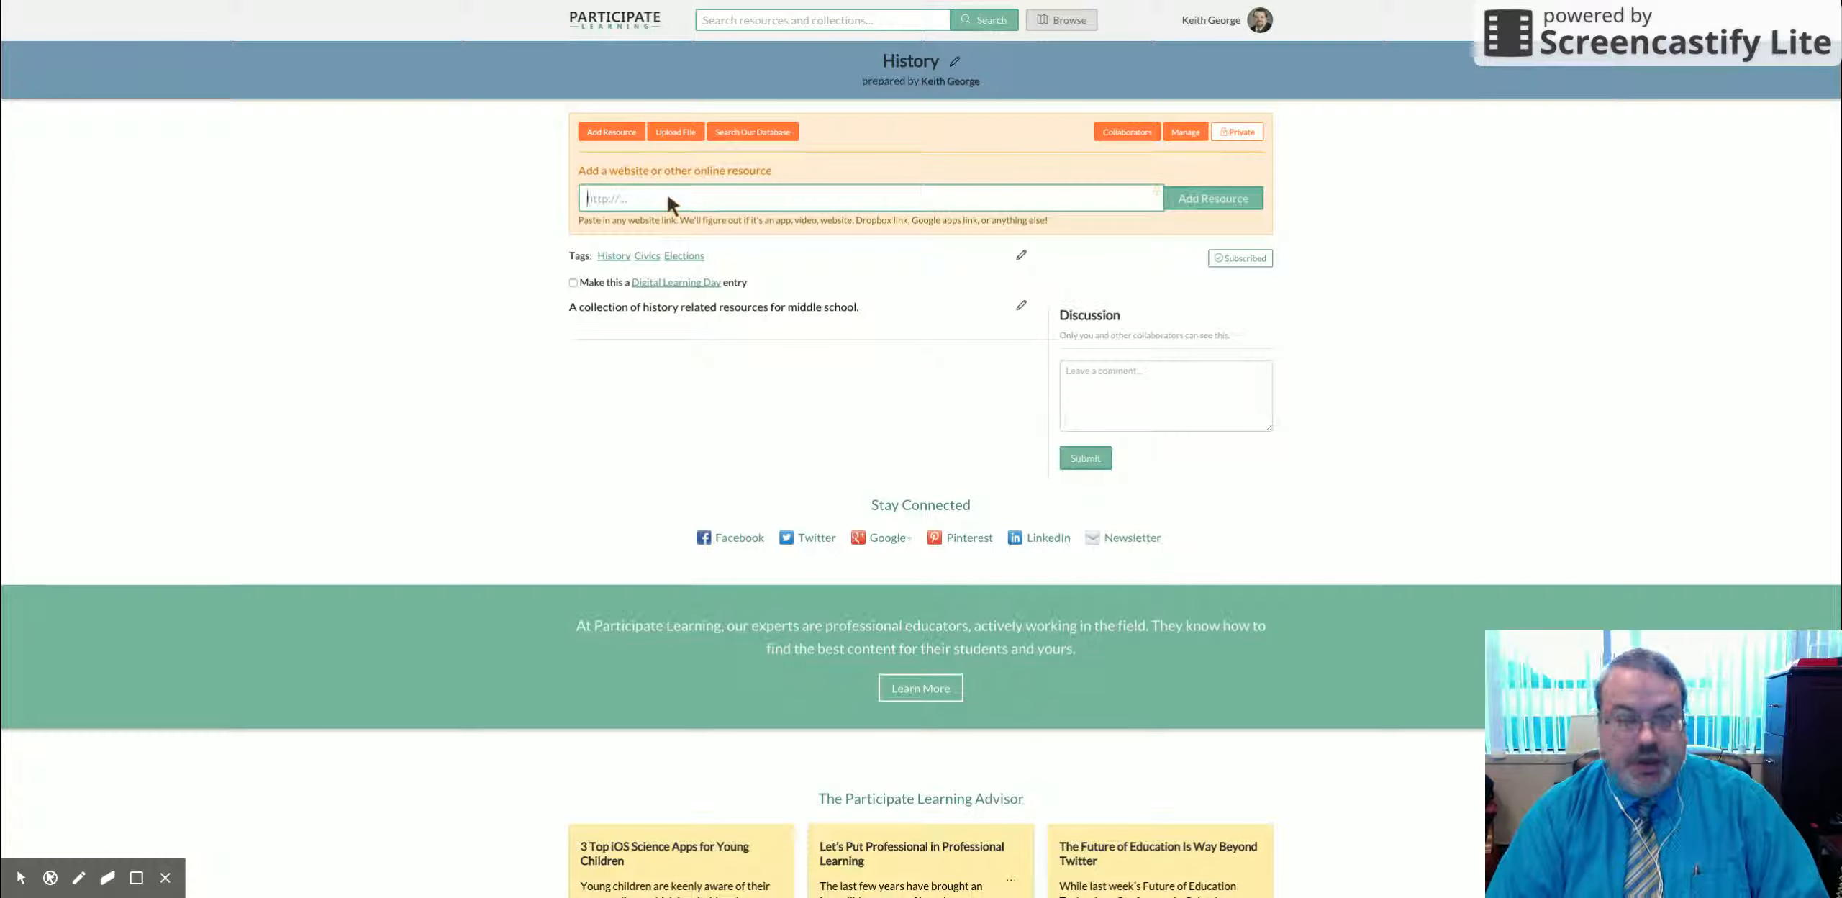
{"action": "type", "text": "http"}
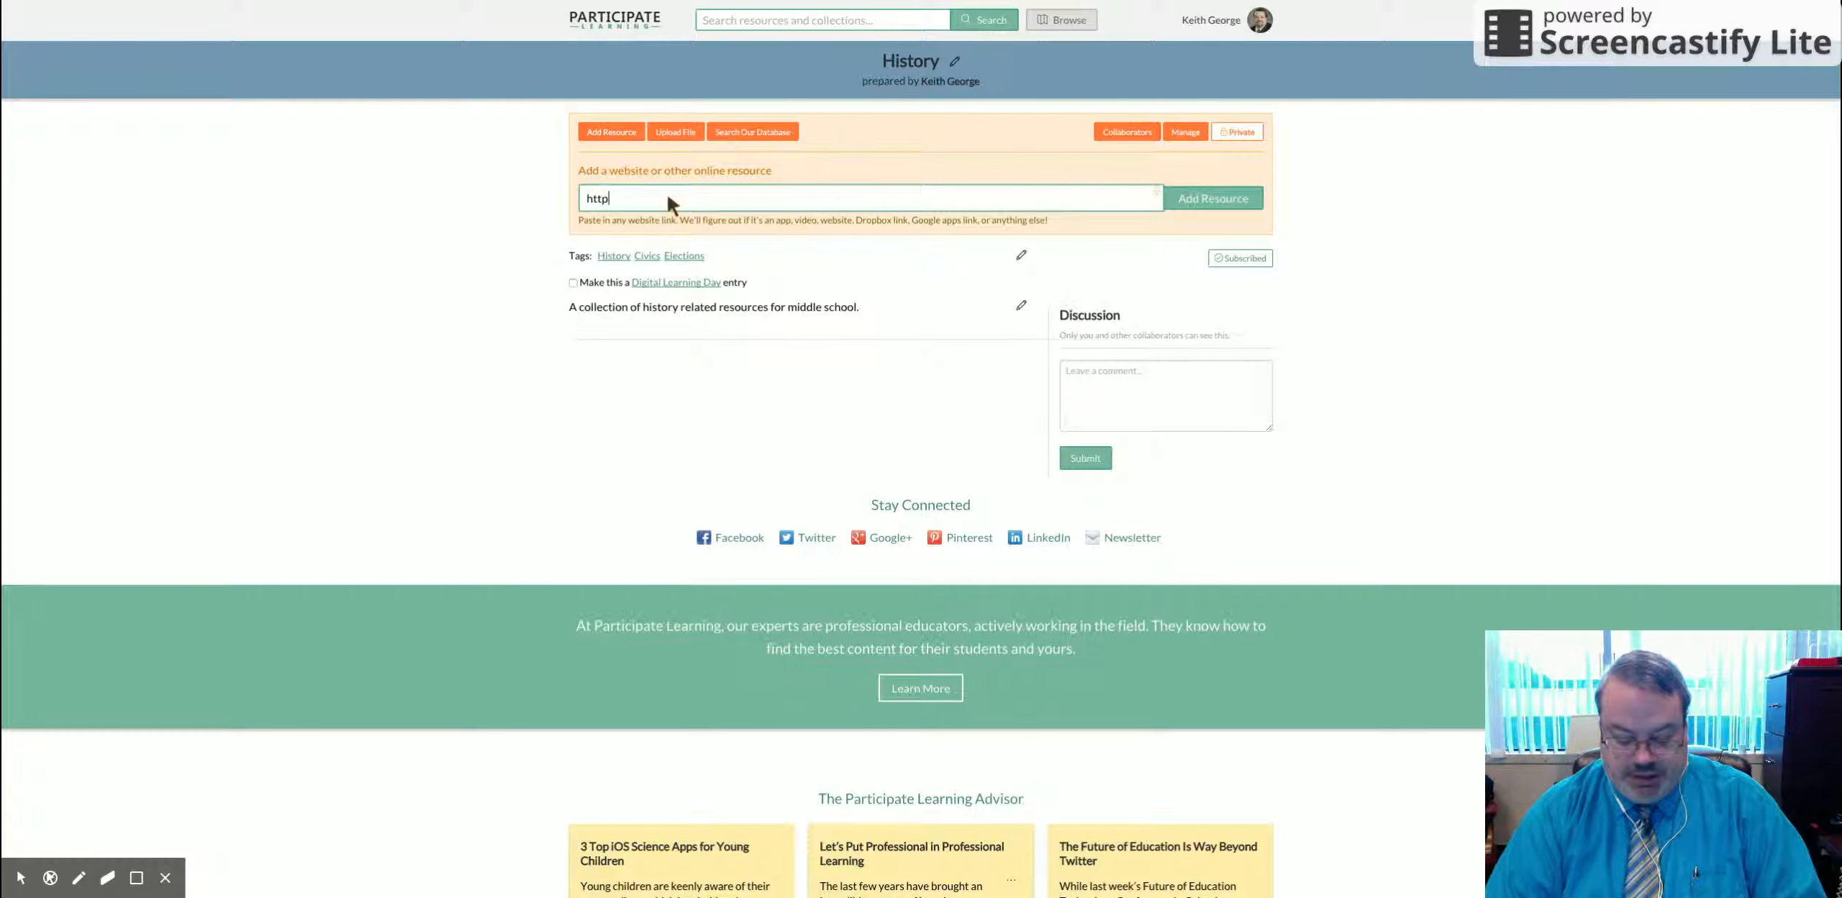
{"action": "type", "text": "://www.ar"}
{"action": "type", "text": "ch"}
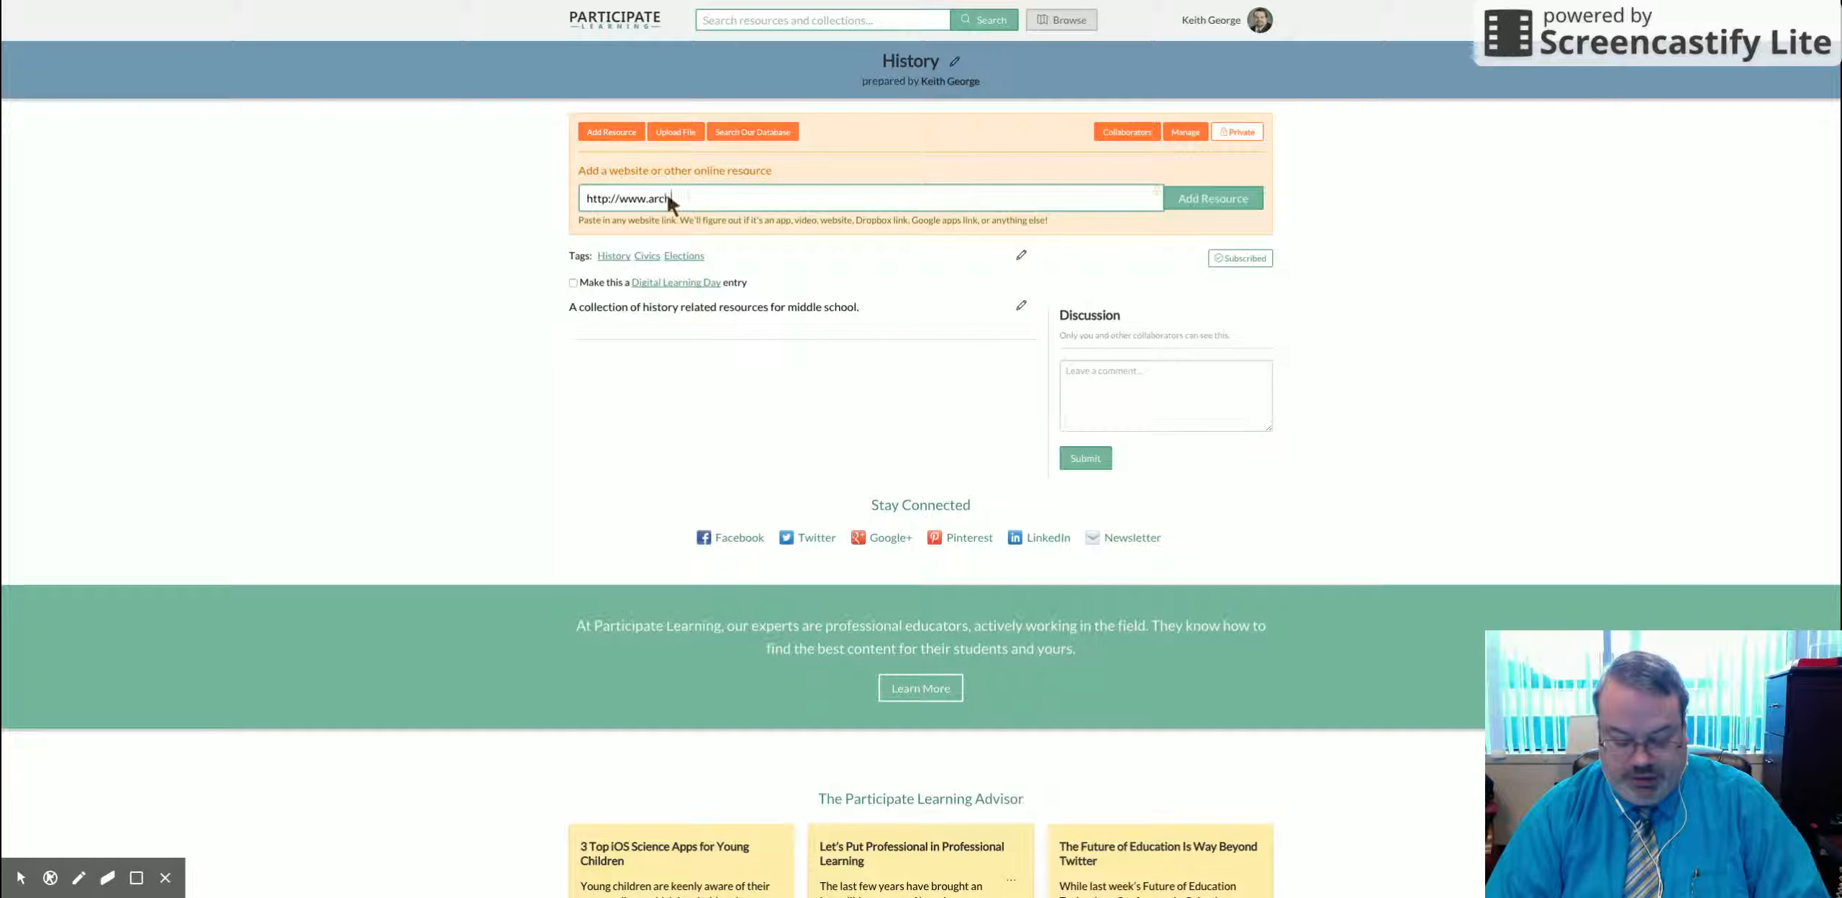
{"action": "type", "text": "ives.gov"}
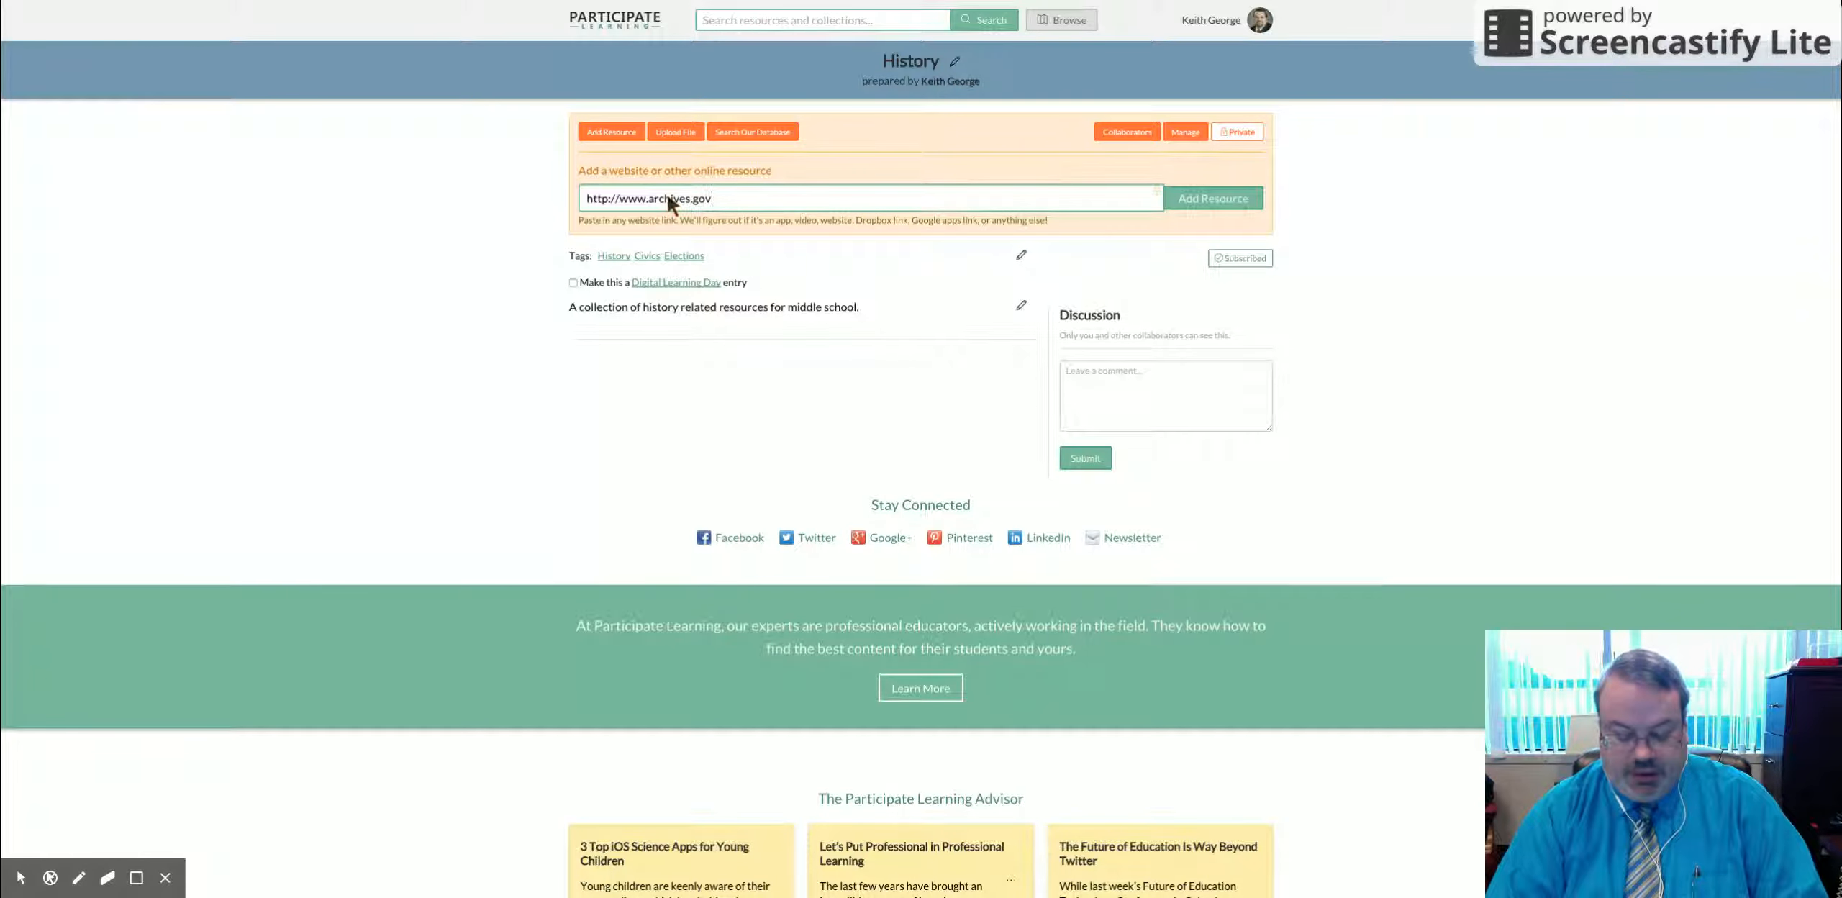
{"action": "left_click", "coordinate": [1195, 199]}
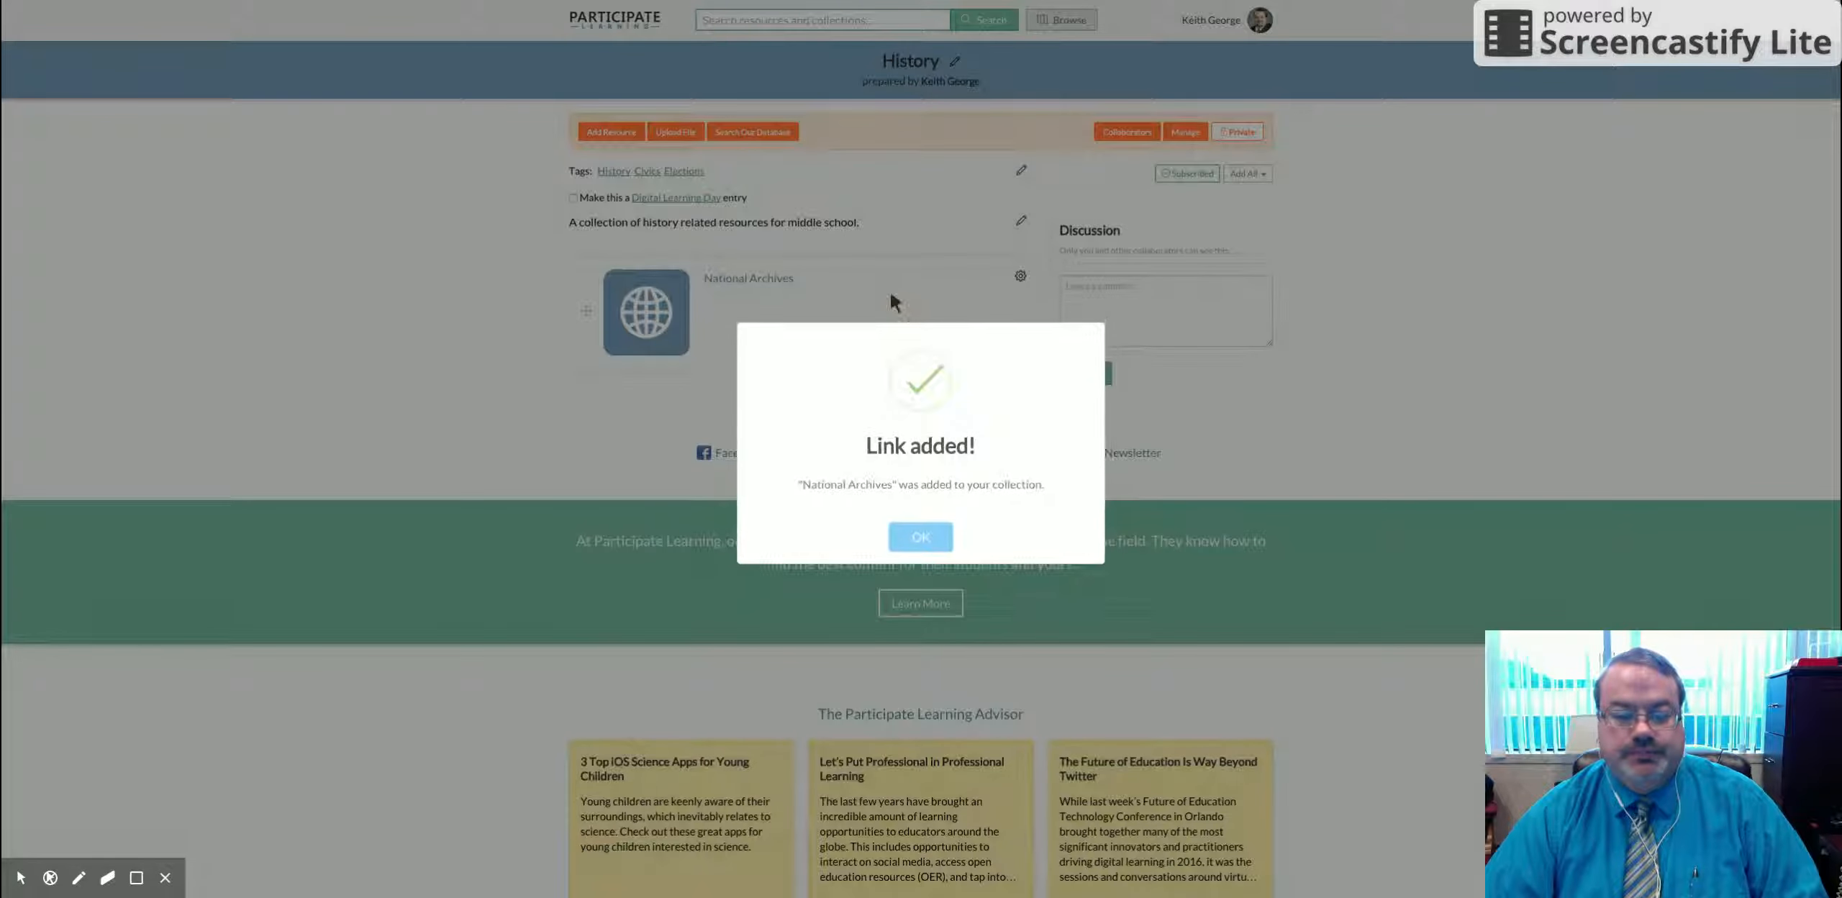
{"action": "left_click", "coordinate": [921, 537]}
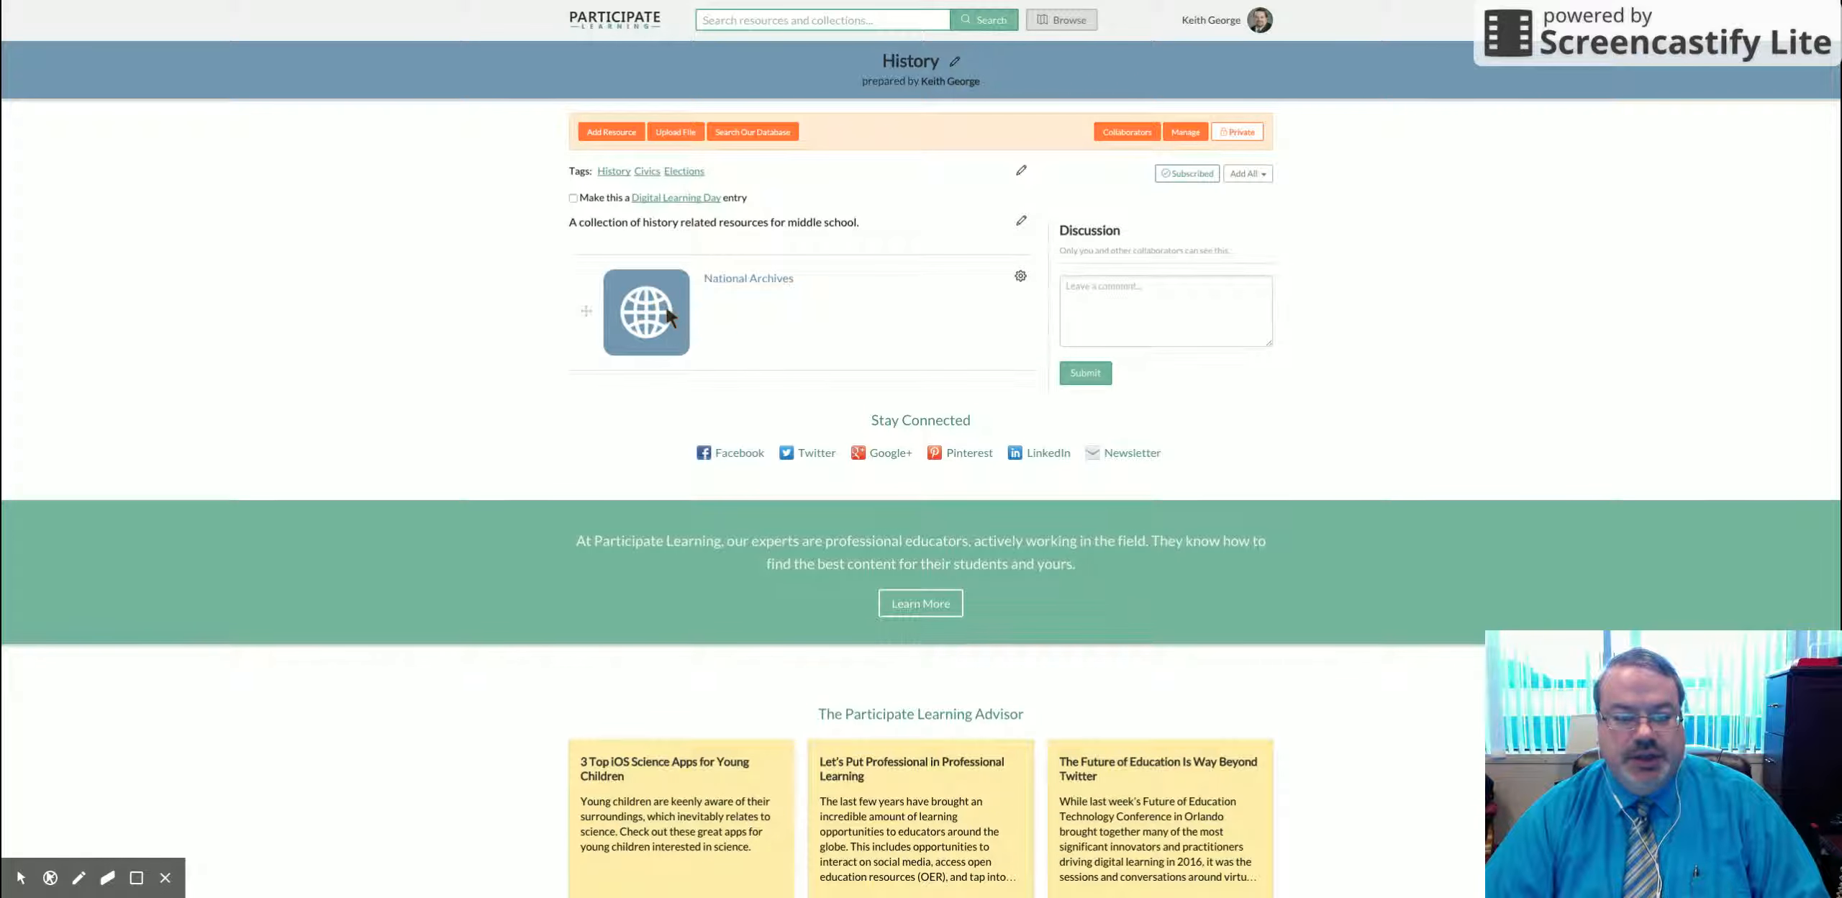
{"action": "left_click", "coordinate": [1021, 276]}
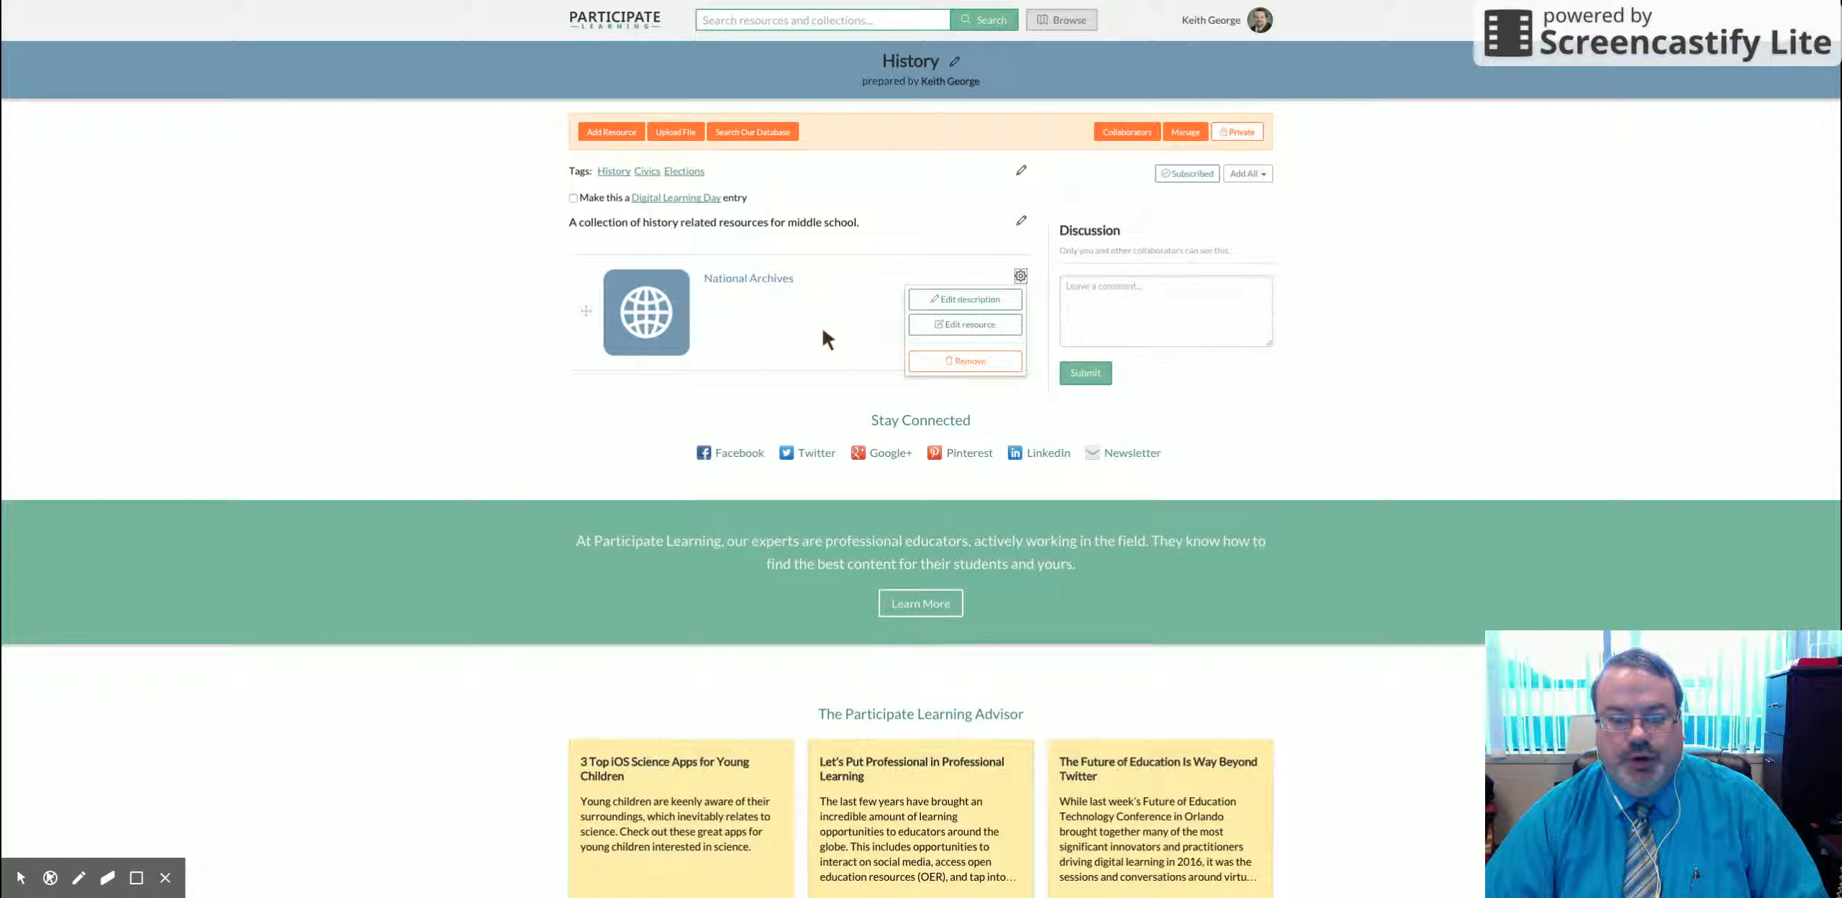
{"action": "left_click", "coordinate": [1019, 280]}
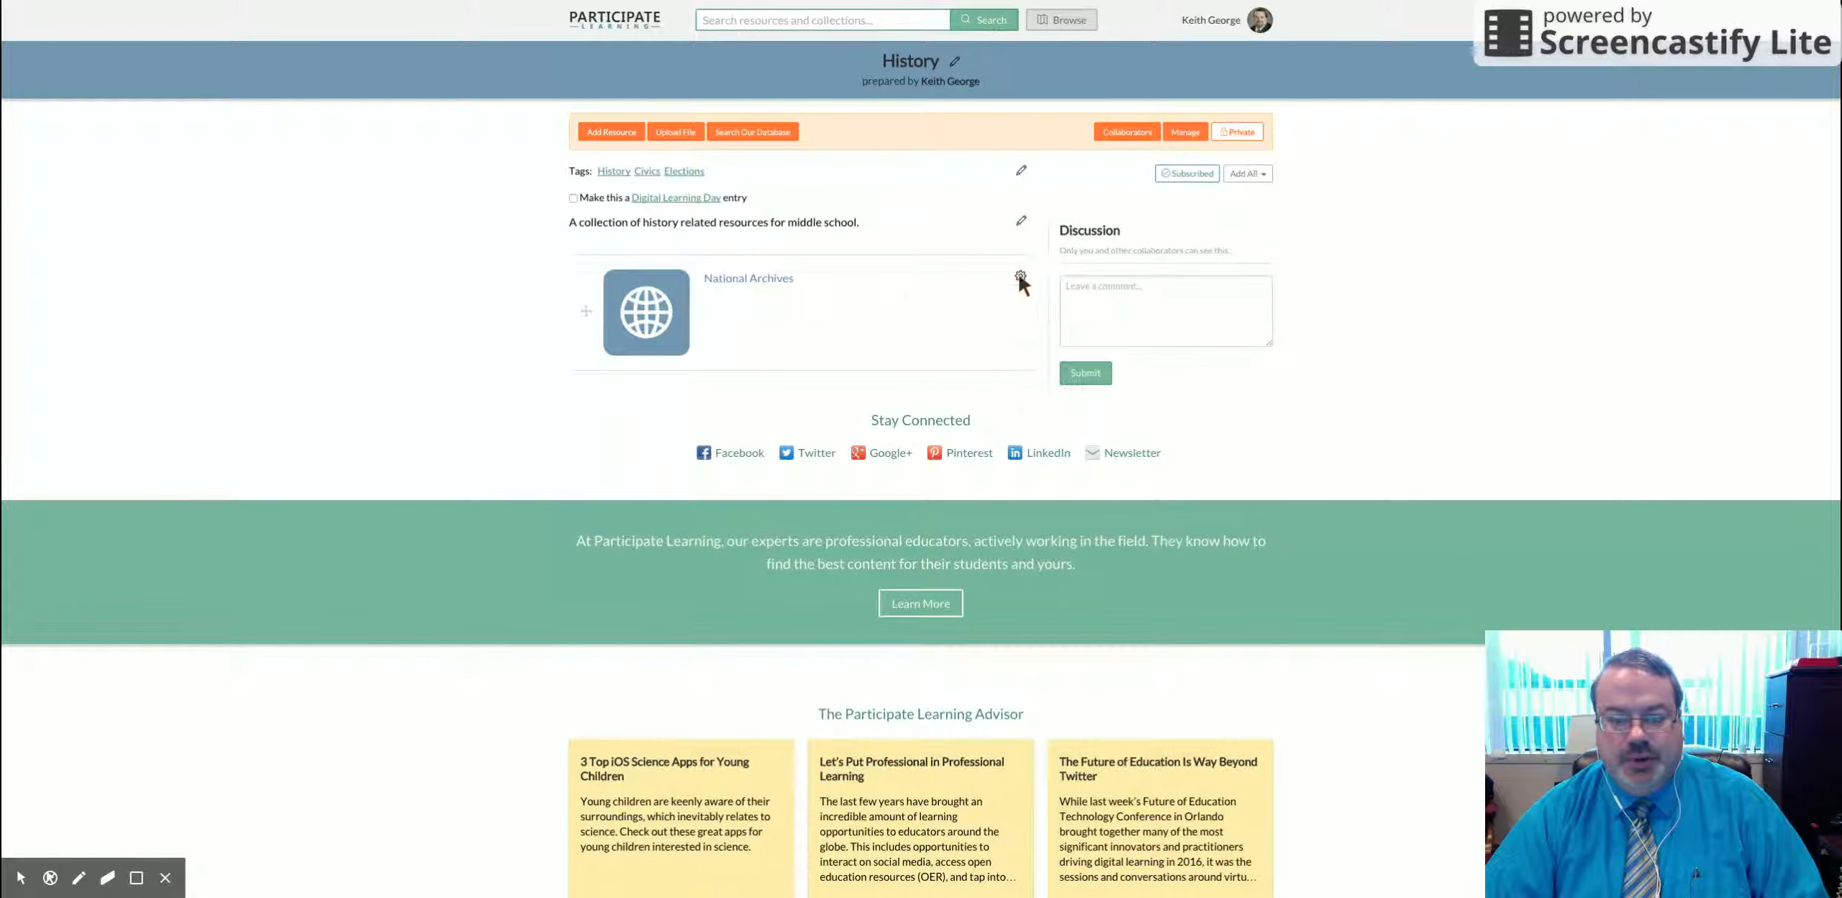
Step: Try adding 'civics 101' as a website link and dismiss the invalid URL error
{"action": "left_click", "coordinate": [605, 133]}
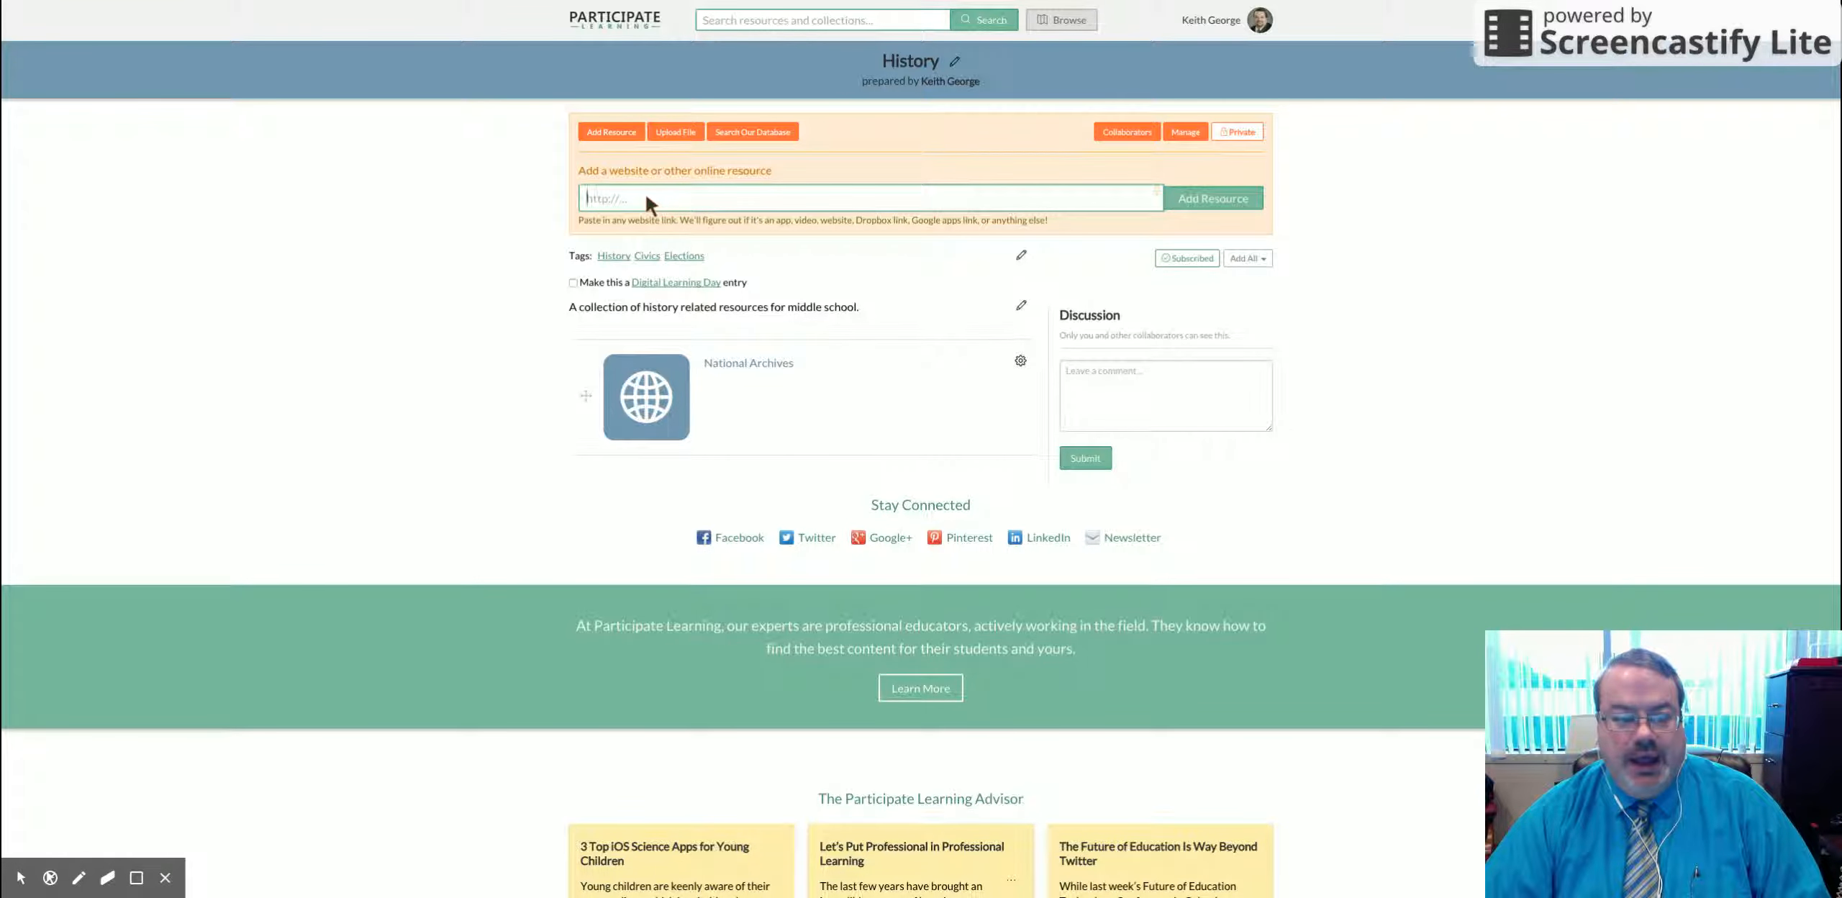
{"action": "type", "text": "c"}
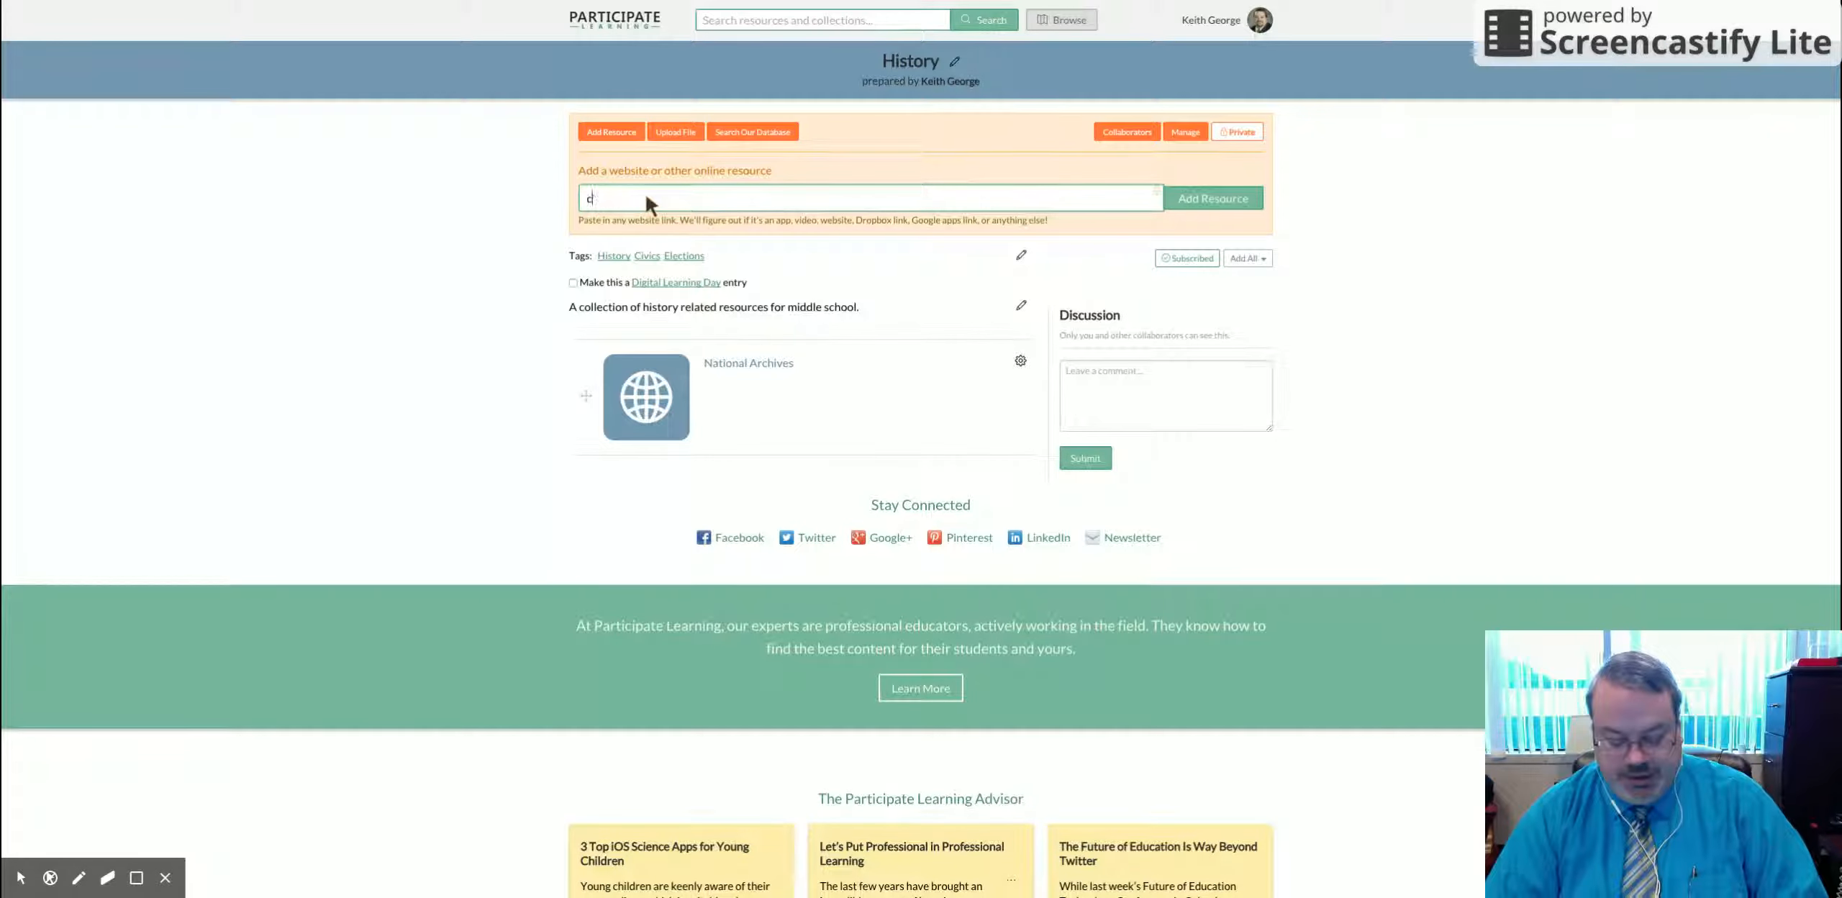
{"action": "type", "text": "ivics 101"}
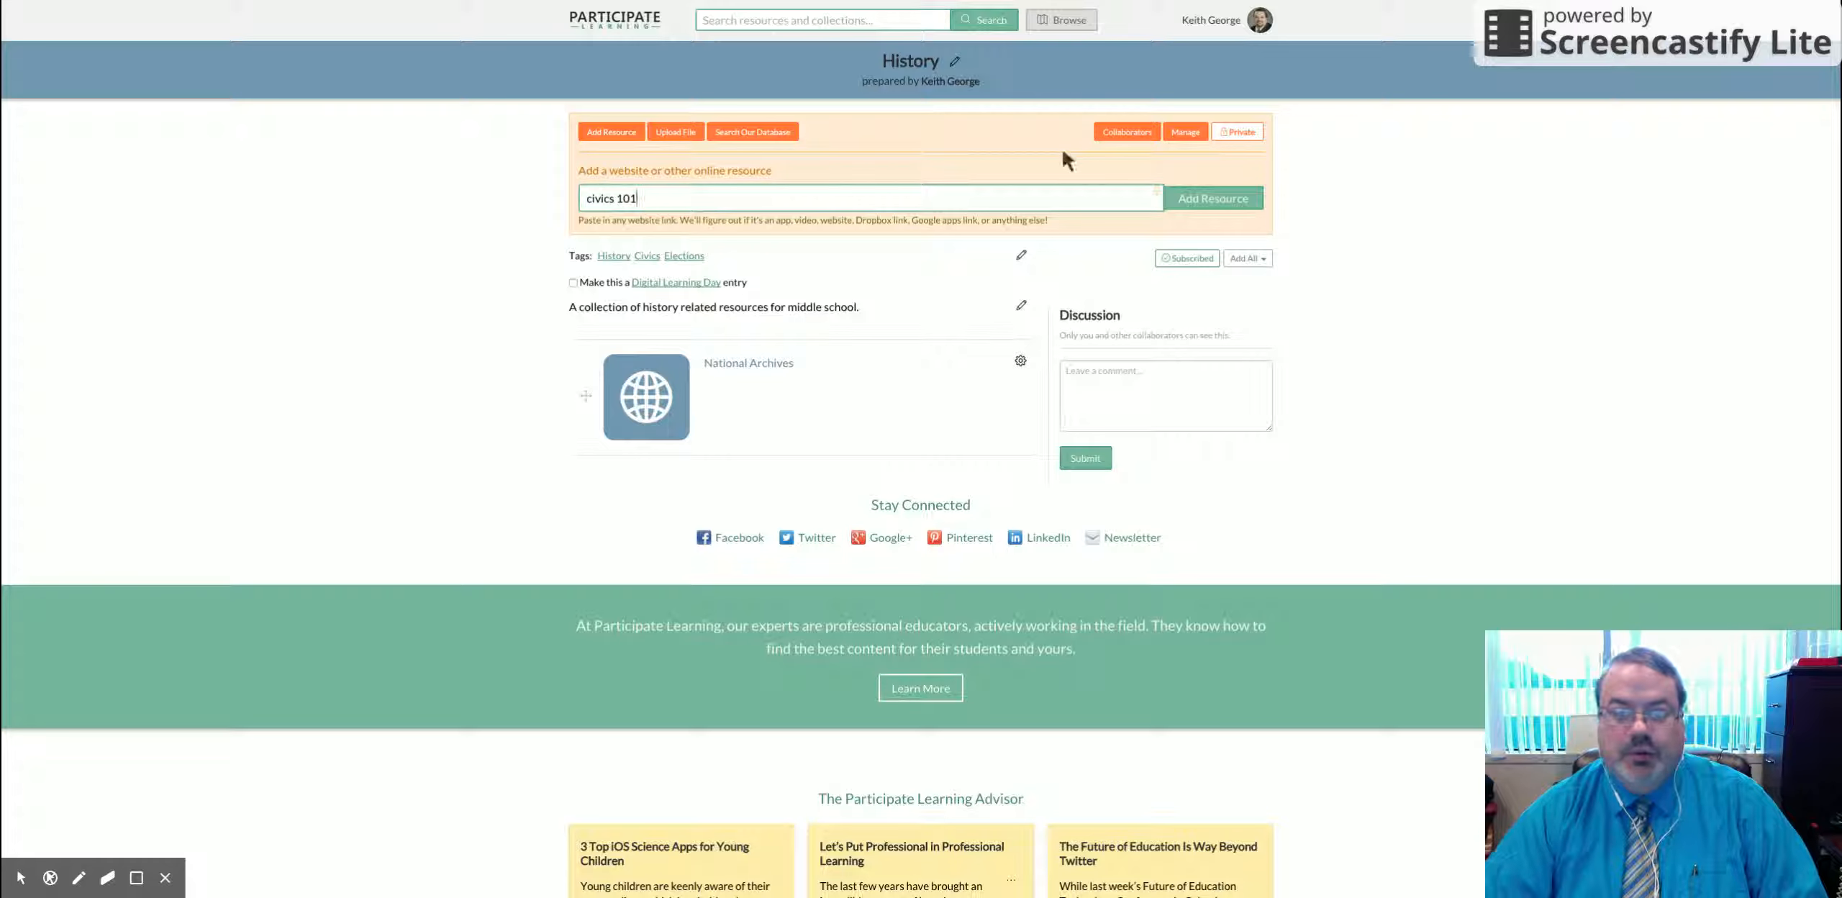
{"action": "left_click", "coordinate": [1206, 200]}
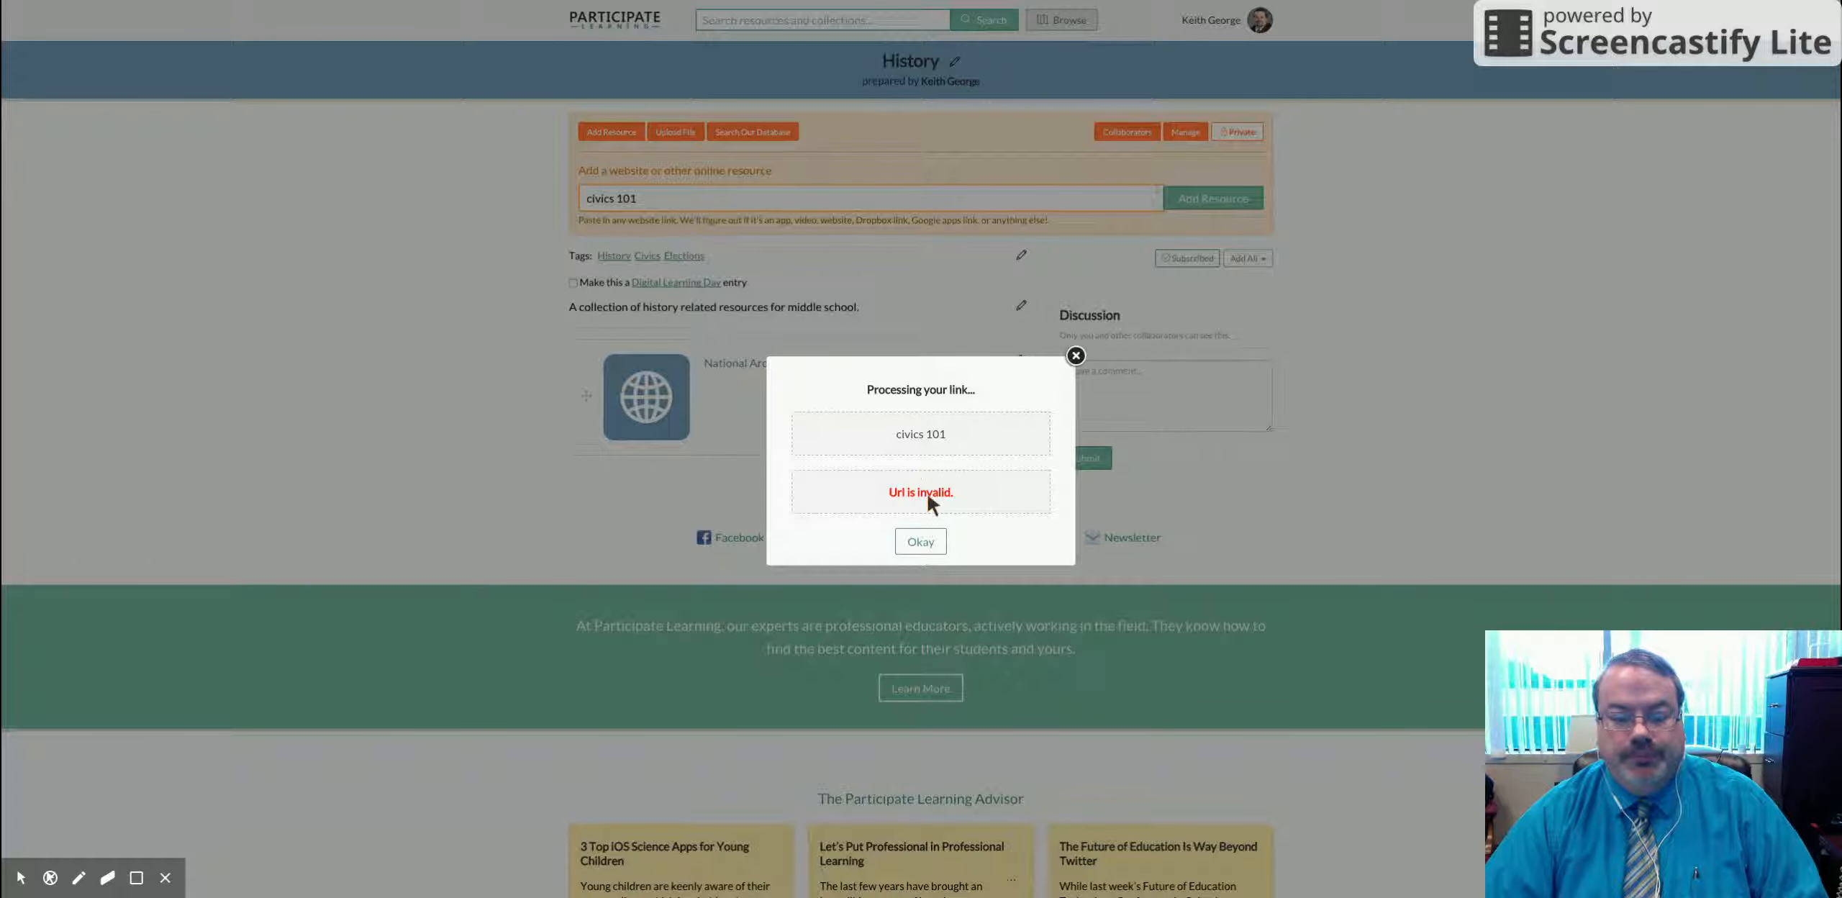
{"action": "left_click", "coordinate": [923, 541]}
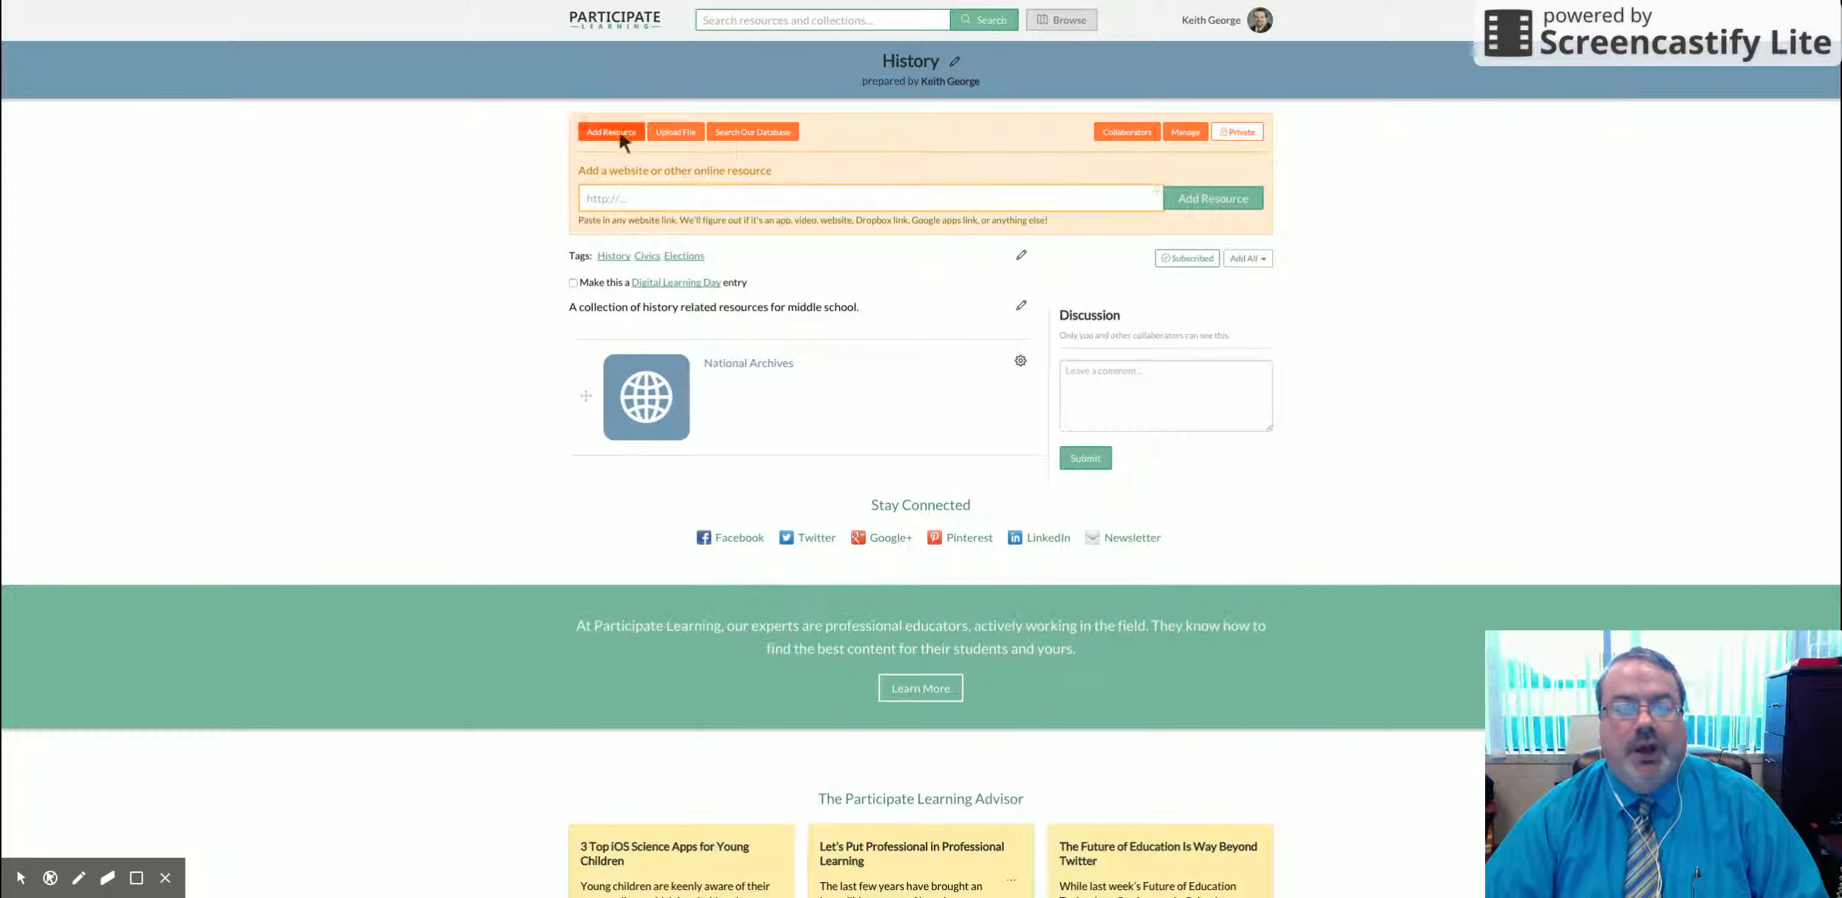
Step: Search the resource database for 'civics 101'
{"action": "left_click", "coordinate": [744, 134]}
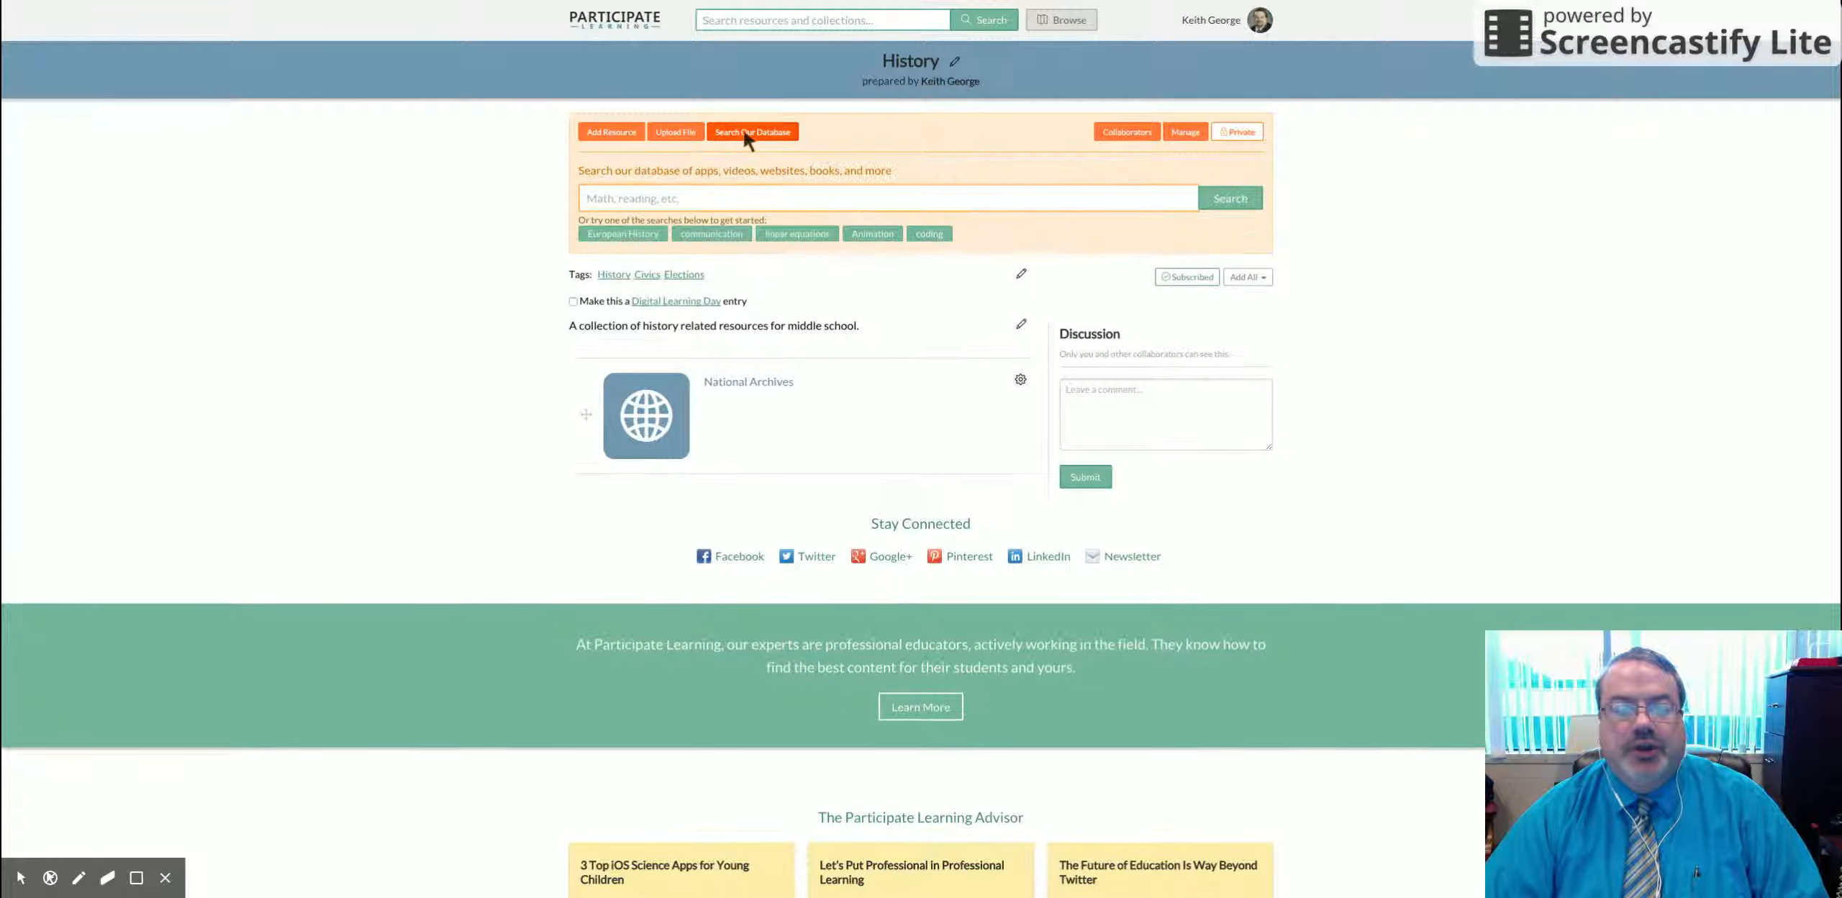
{"action": "type", "text": "civics 101"}
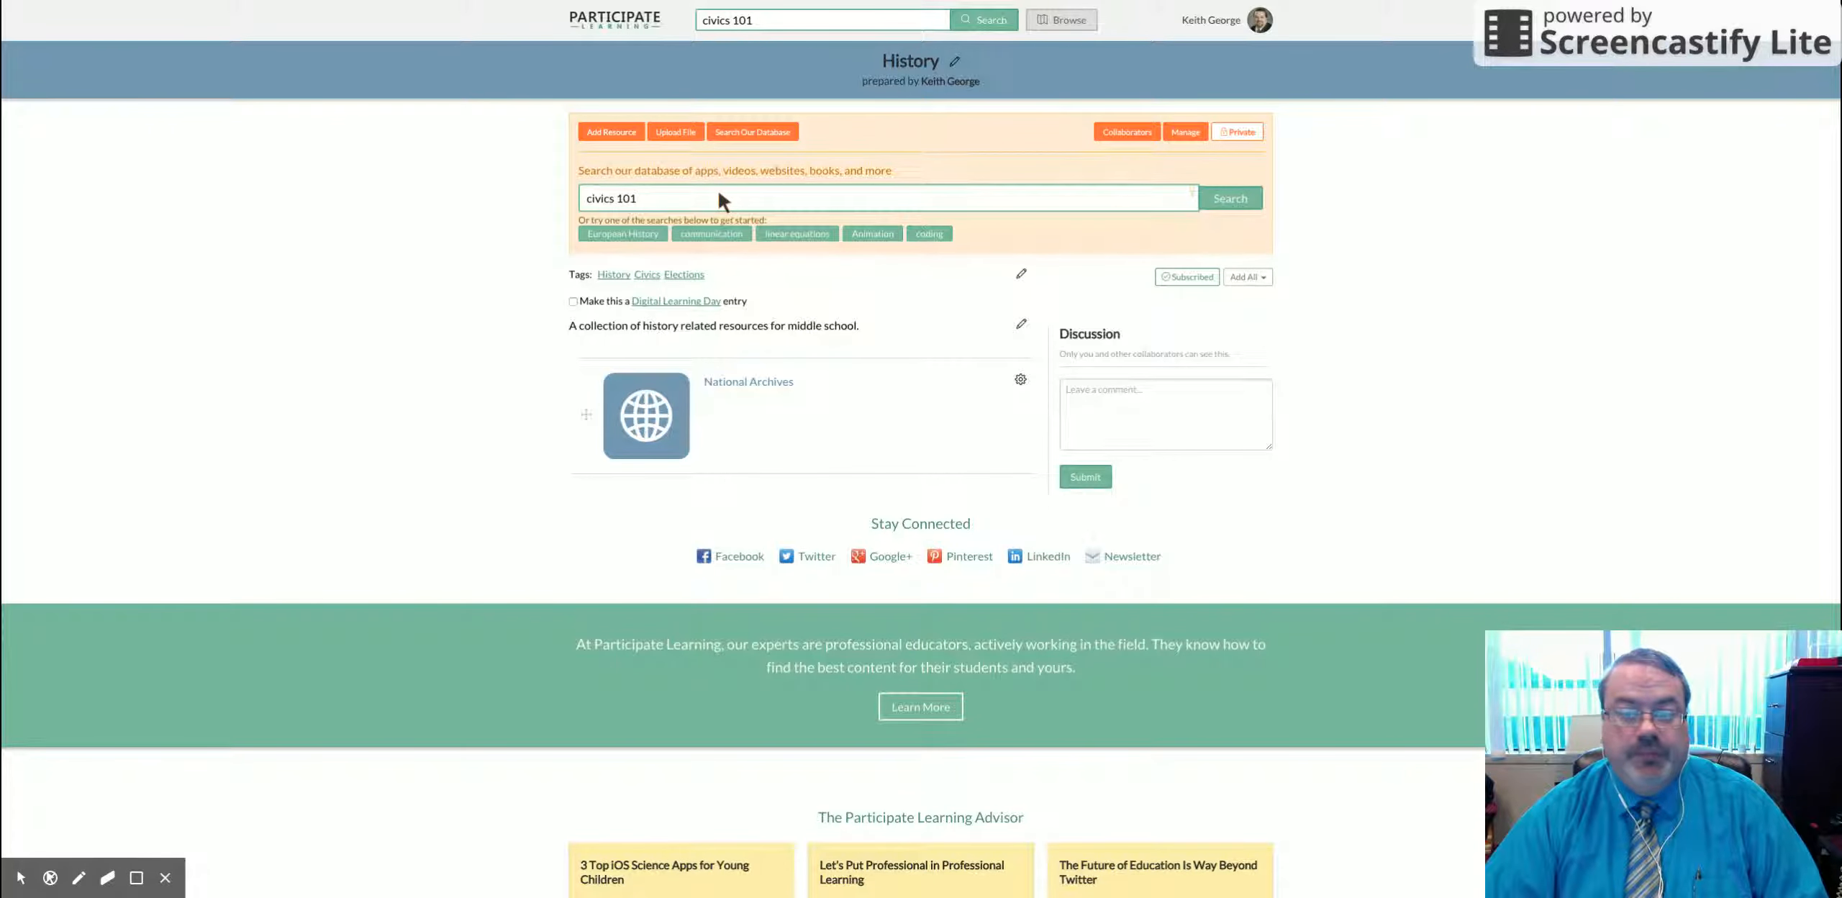
{"action": "left_click", "coordinate": [1230, 196]}
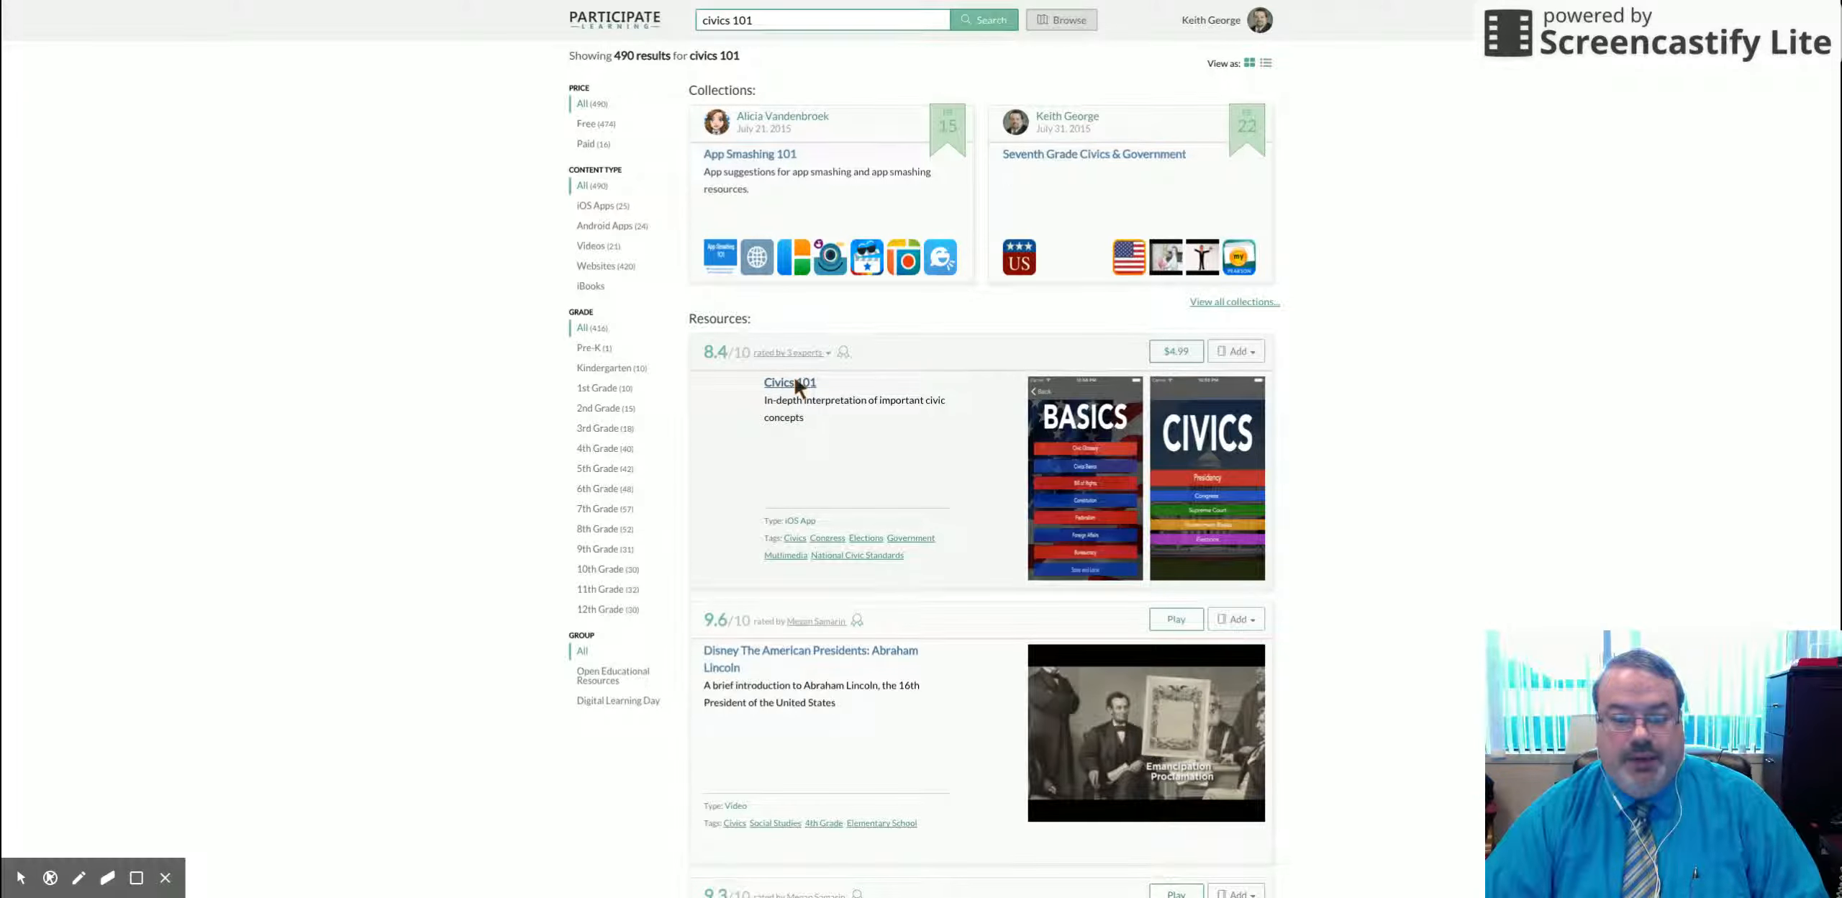
Step: Add the Civics 101 result to the History collection and return to it
{"action": "left_click", "coordinate": [1242, 352]}
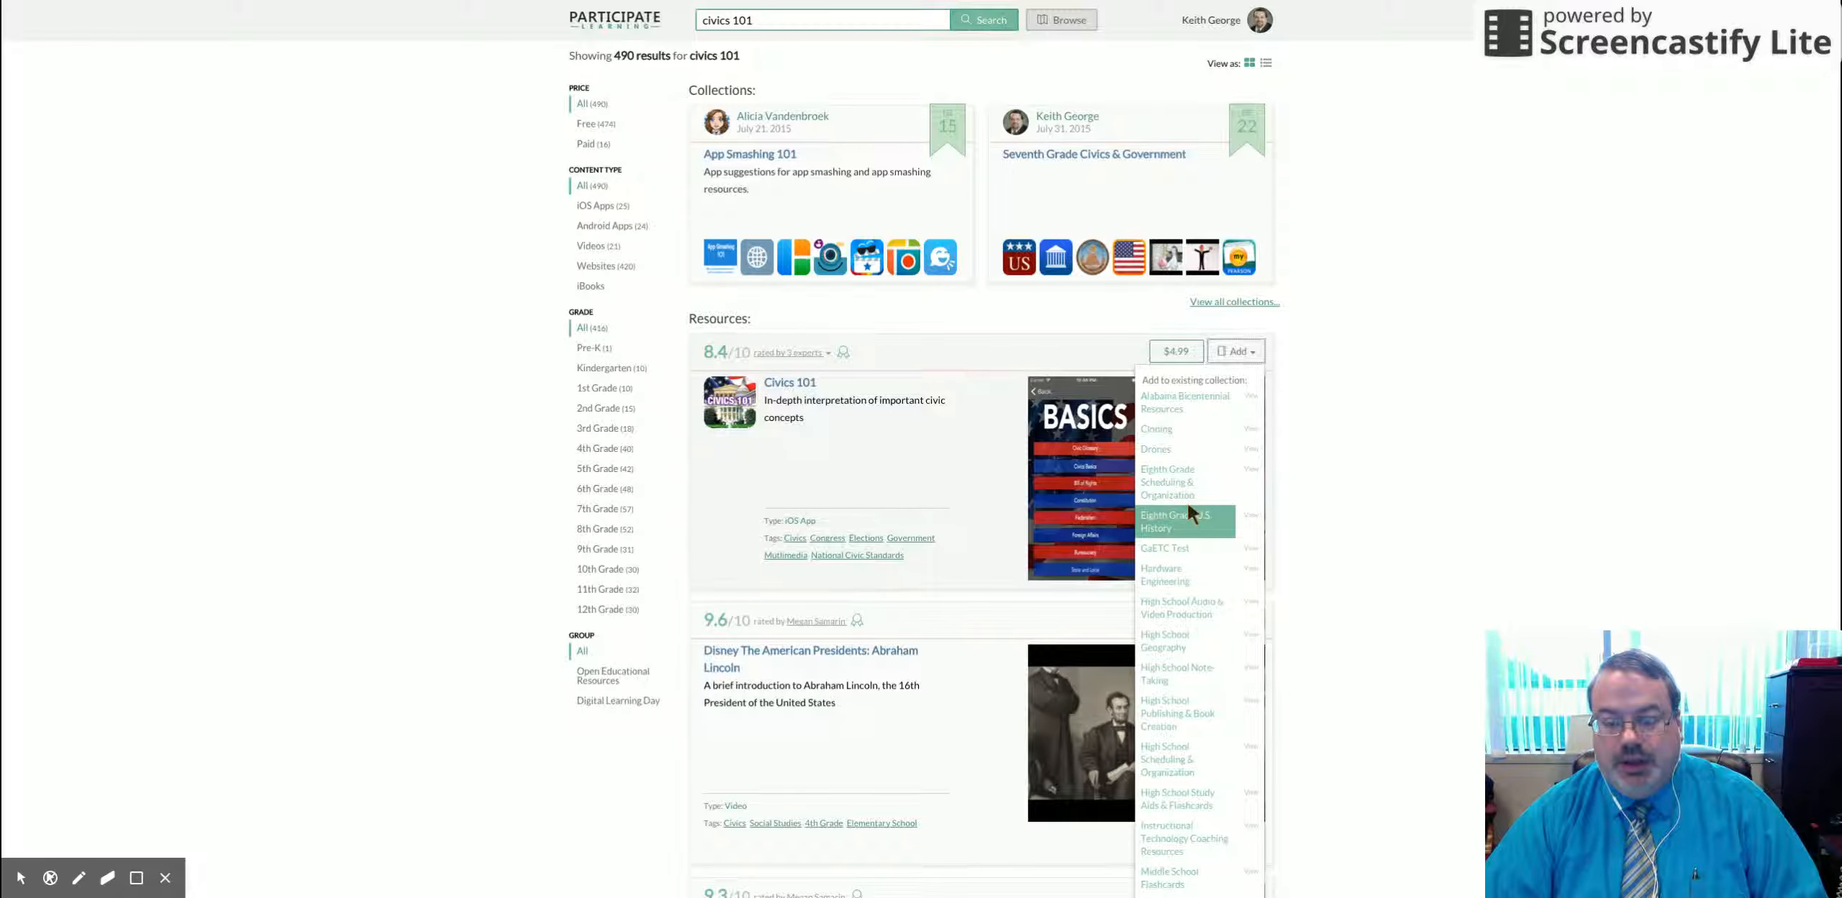
{"action": "scroll", "coordinate": [1187, 507], "scroll_direction": "down", "scroll_amount": 1}
{"action": "scroll", "coordinate": [1187, 507], "scroll_direction": "down", "scroll_amount": 6}
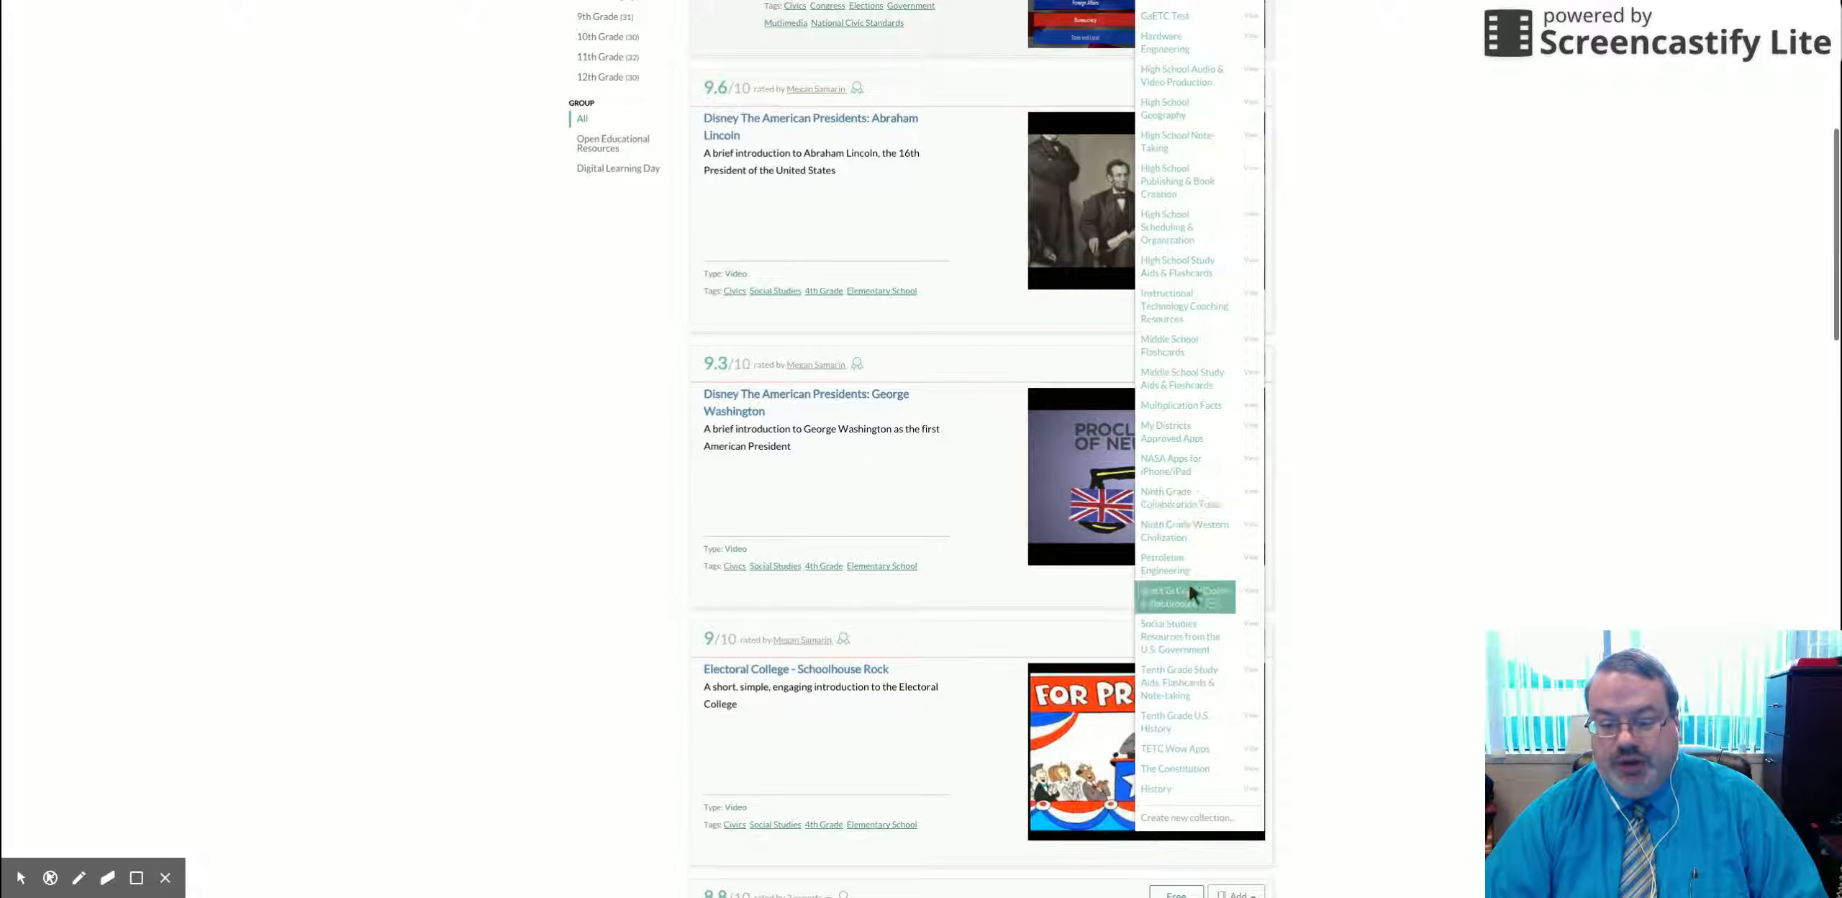
{"action": "left_click", "coordinate": [1165, 790]}
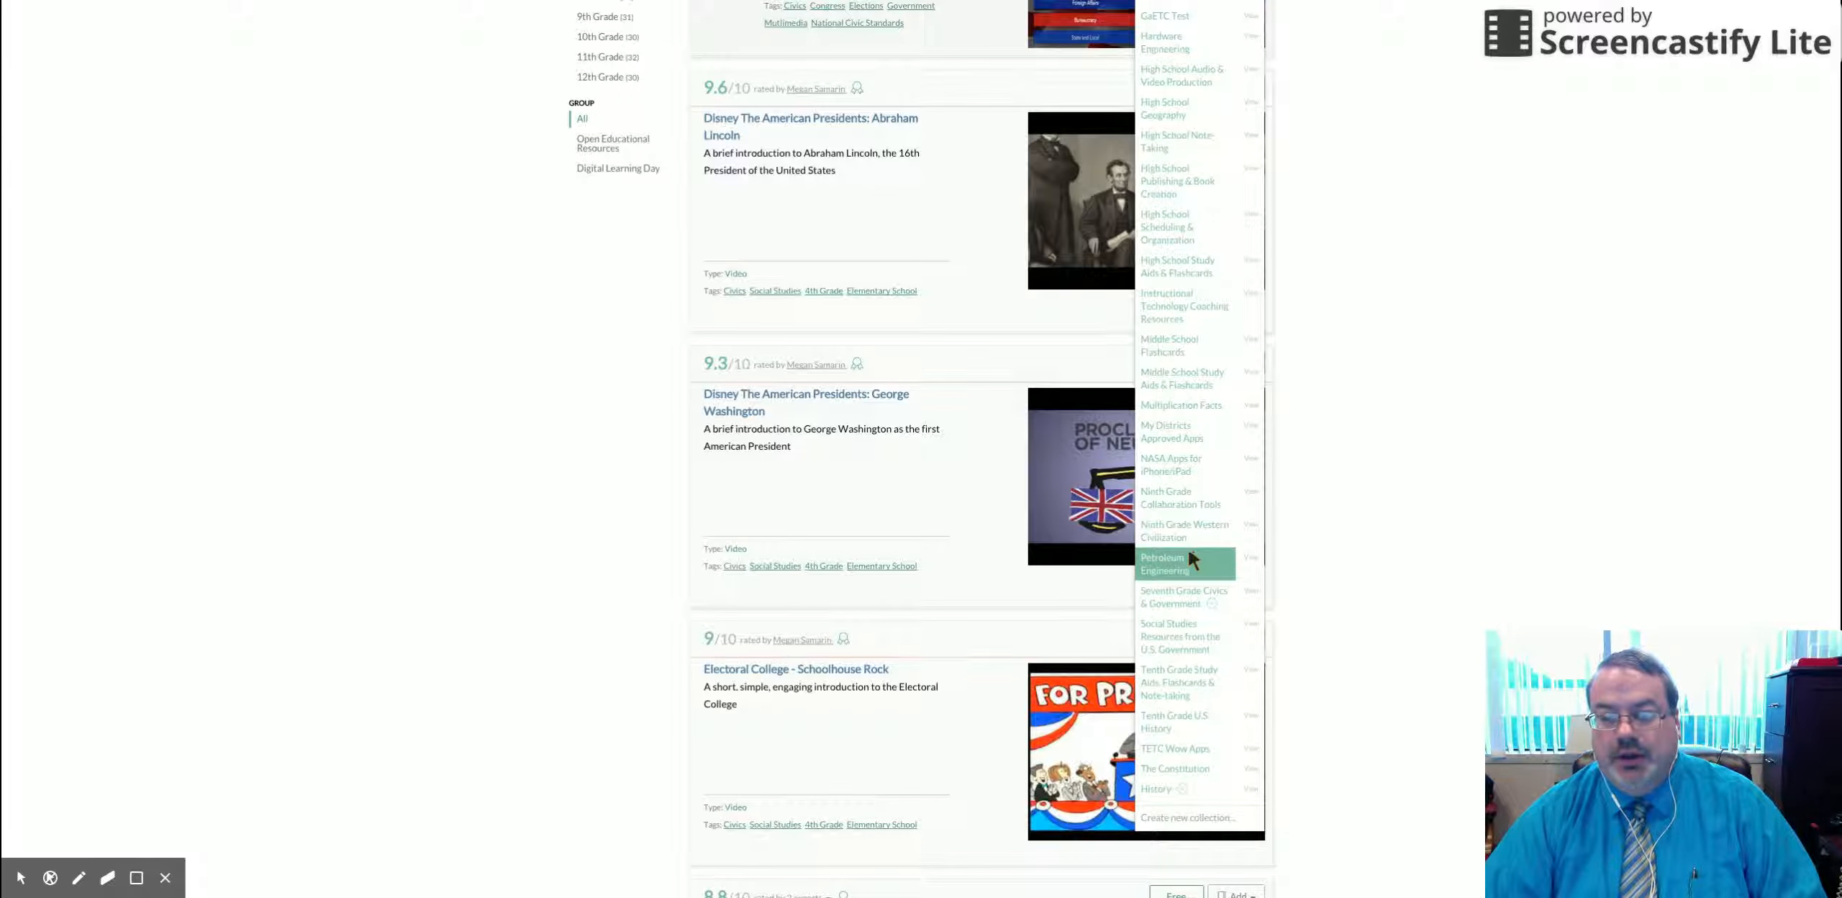
{"action": "scroll", "coordinate": [1001, 452], "scroll_direction": "up", "scroll_amount": 5}
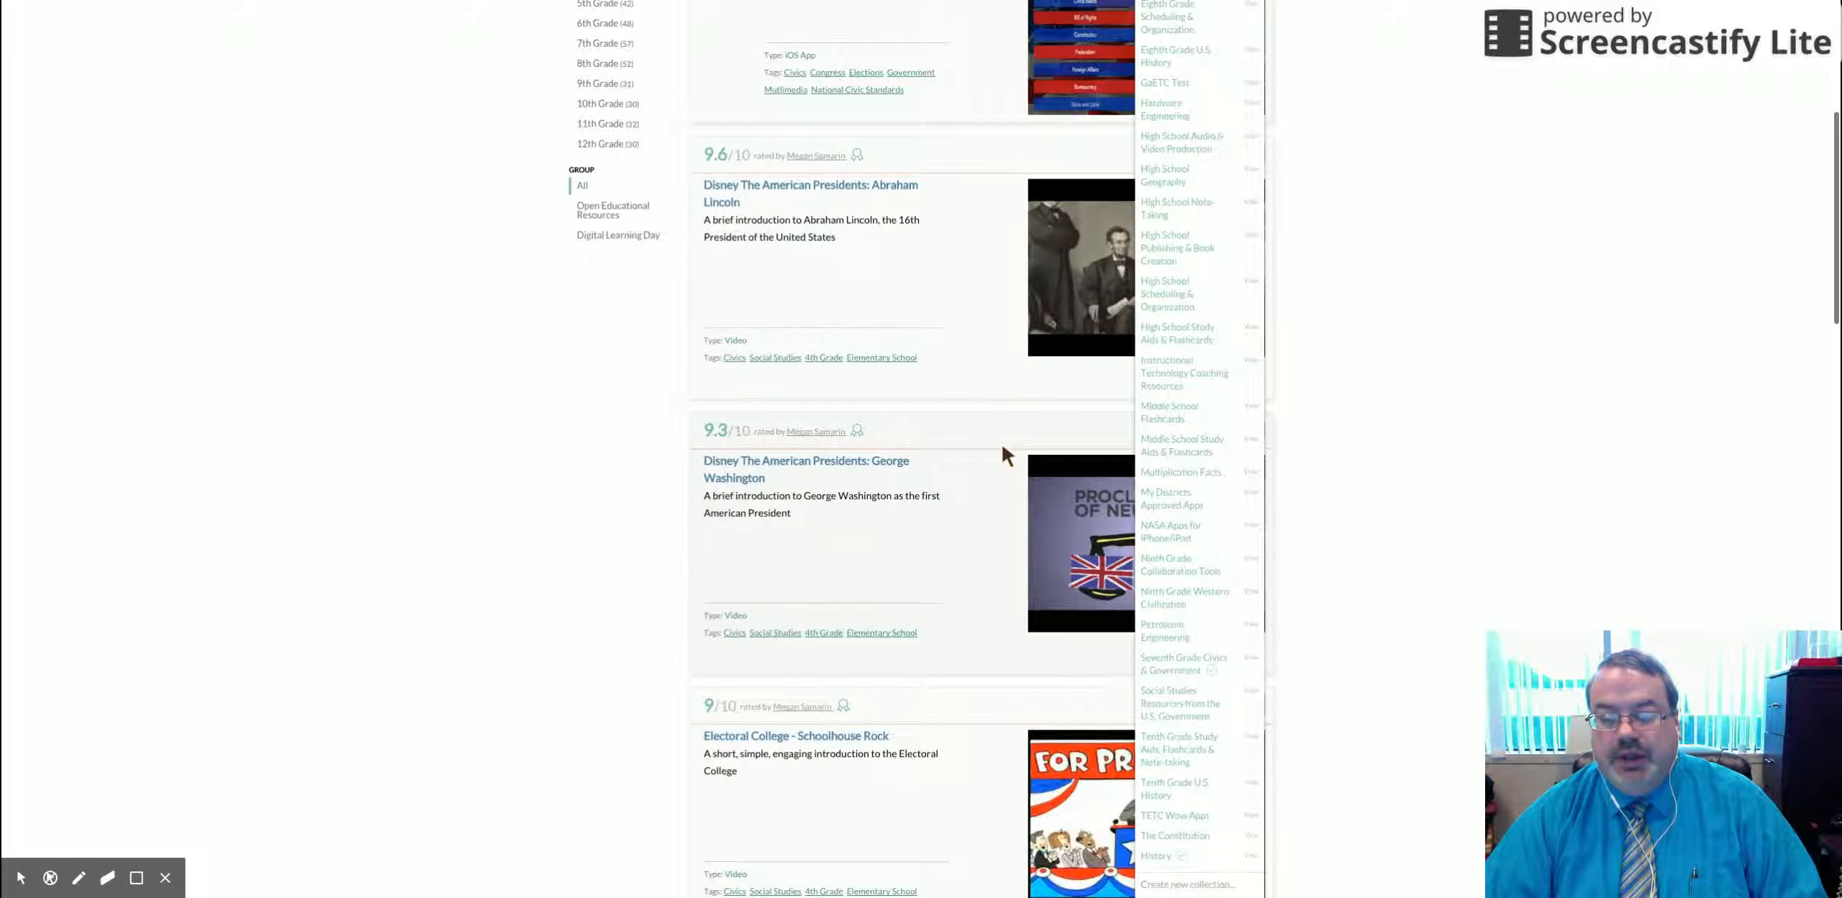
{"action": "scroll", "coordinate": [1002, 447], "scroll_direction": "up", "scroll_amount": 2}
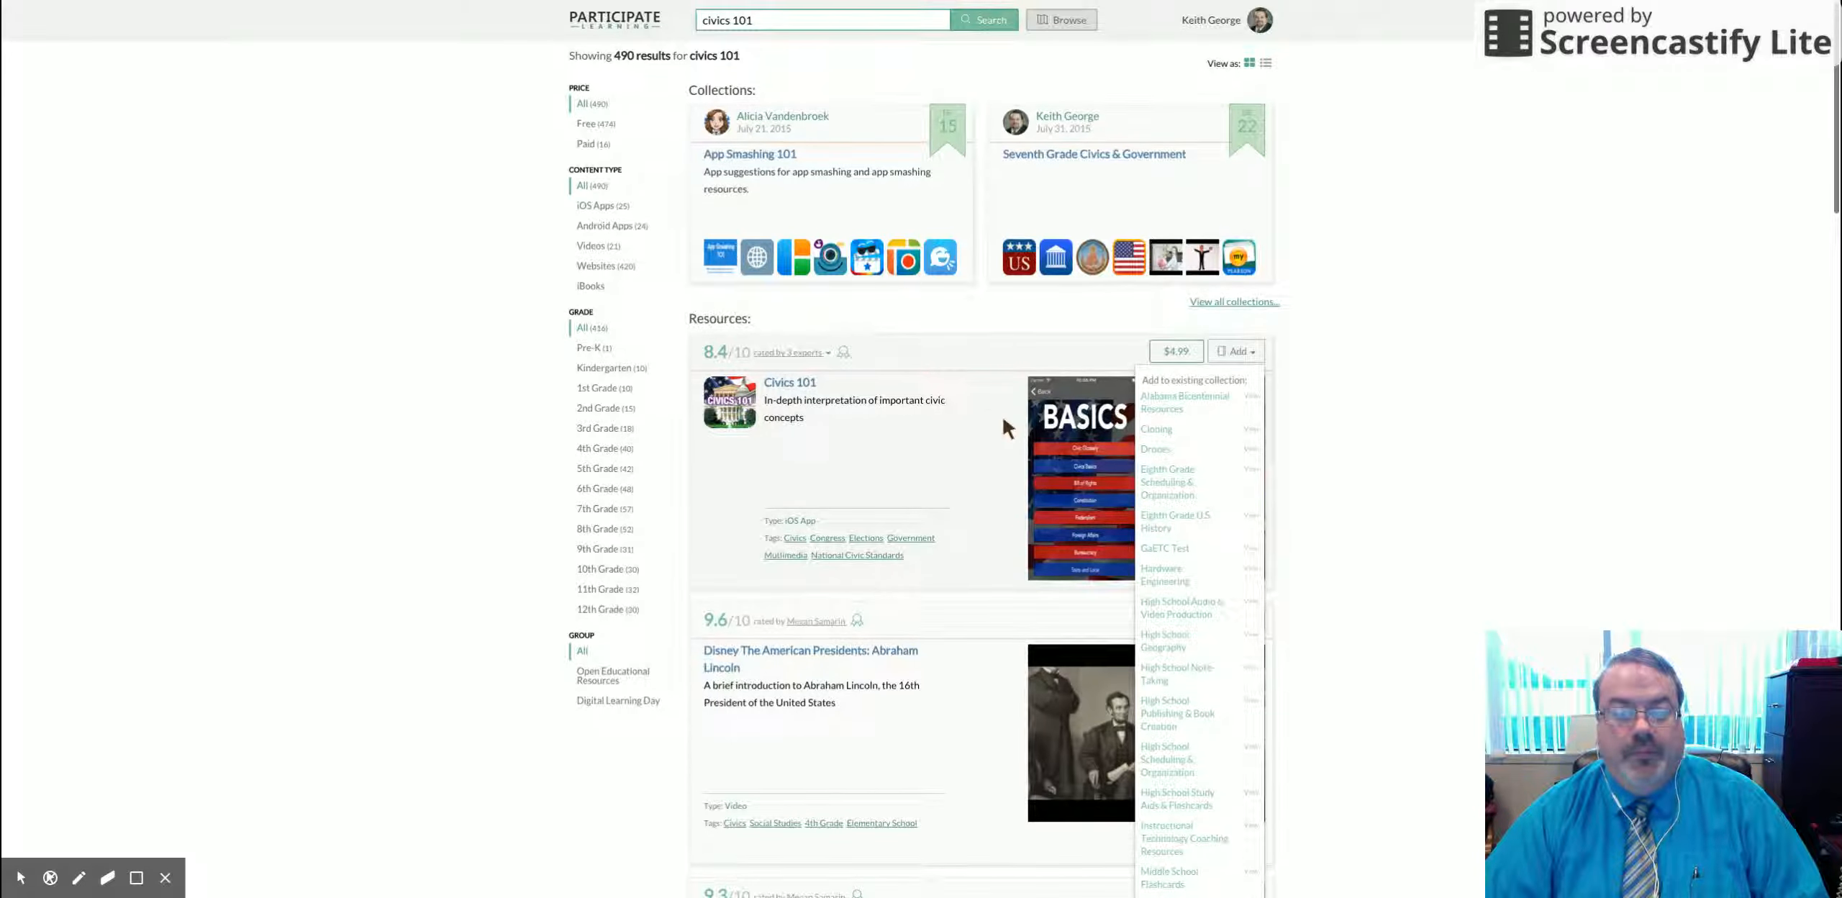
{"action": "scroll", "coordinate": [1004, 424], "scroll_direction": "down", "scroll_amount": 4}
{"action": "scroll", "coordinate": [1002, 412], "scroll_direction": "down", "scroll_amount": 15}
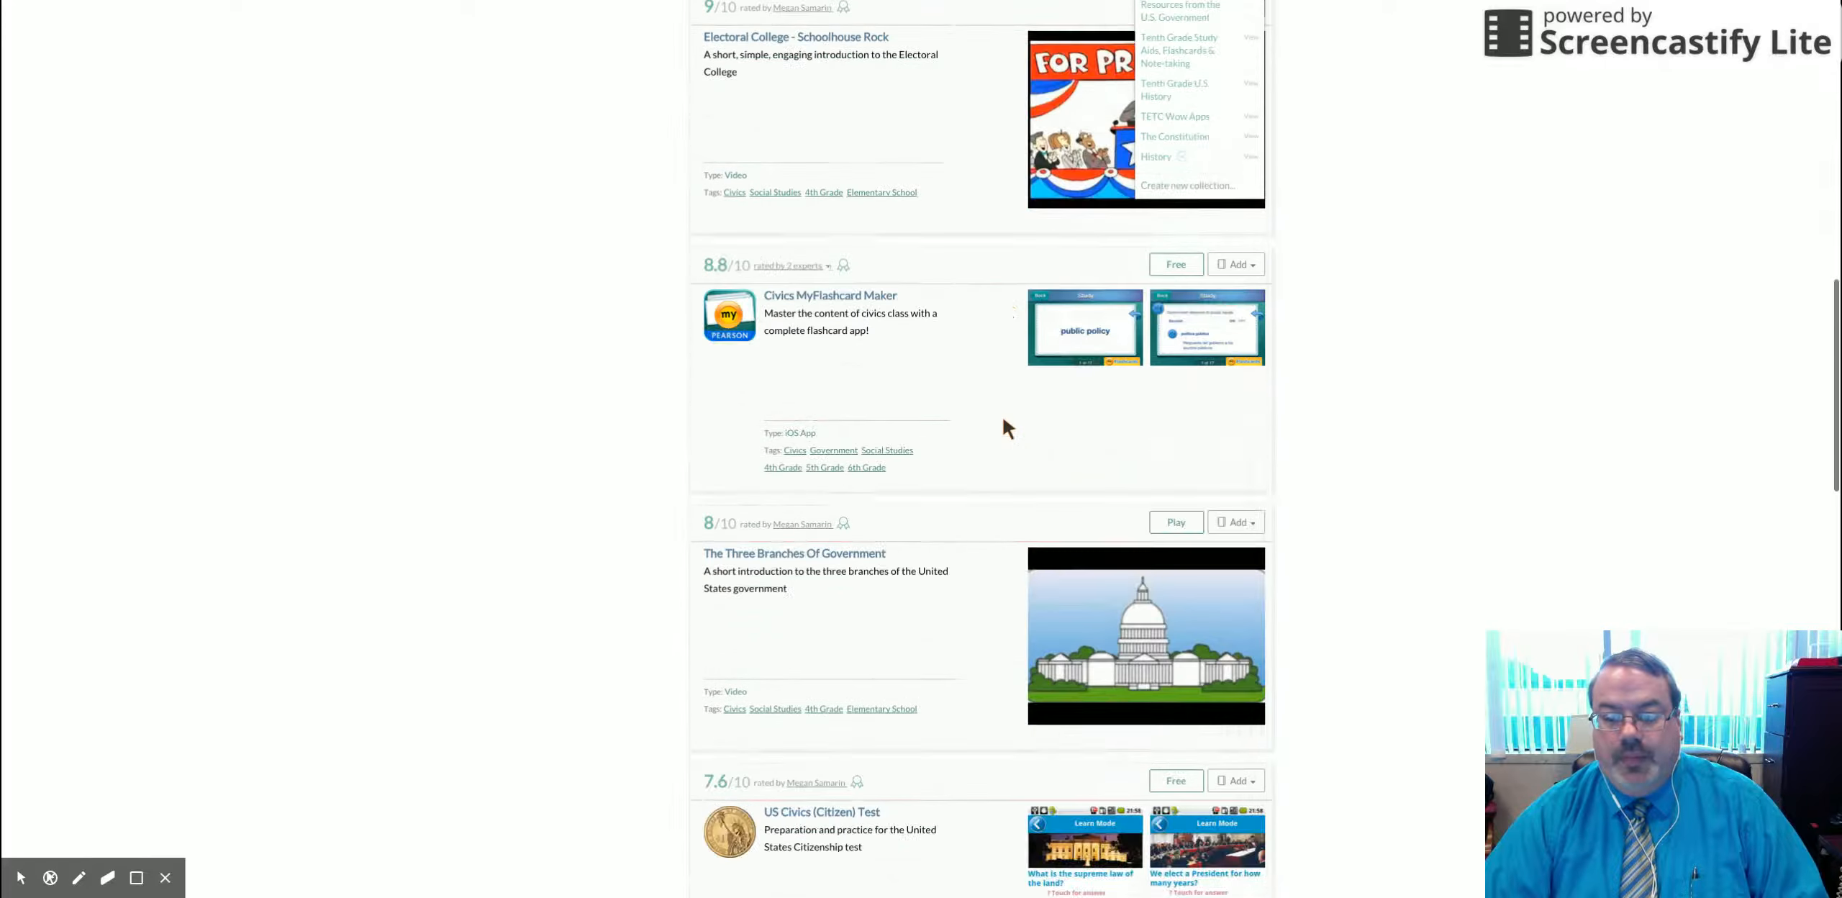
{"action": "left_click", "coordinate": [1252, 160]}
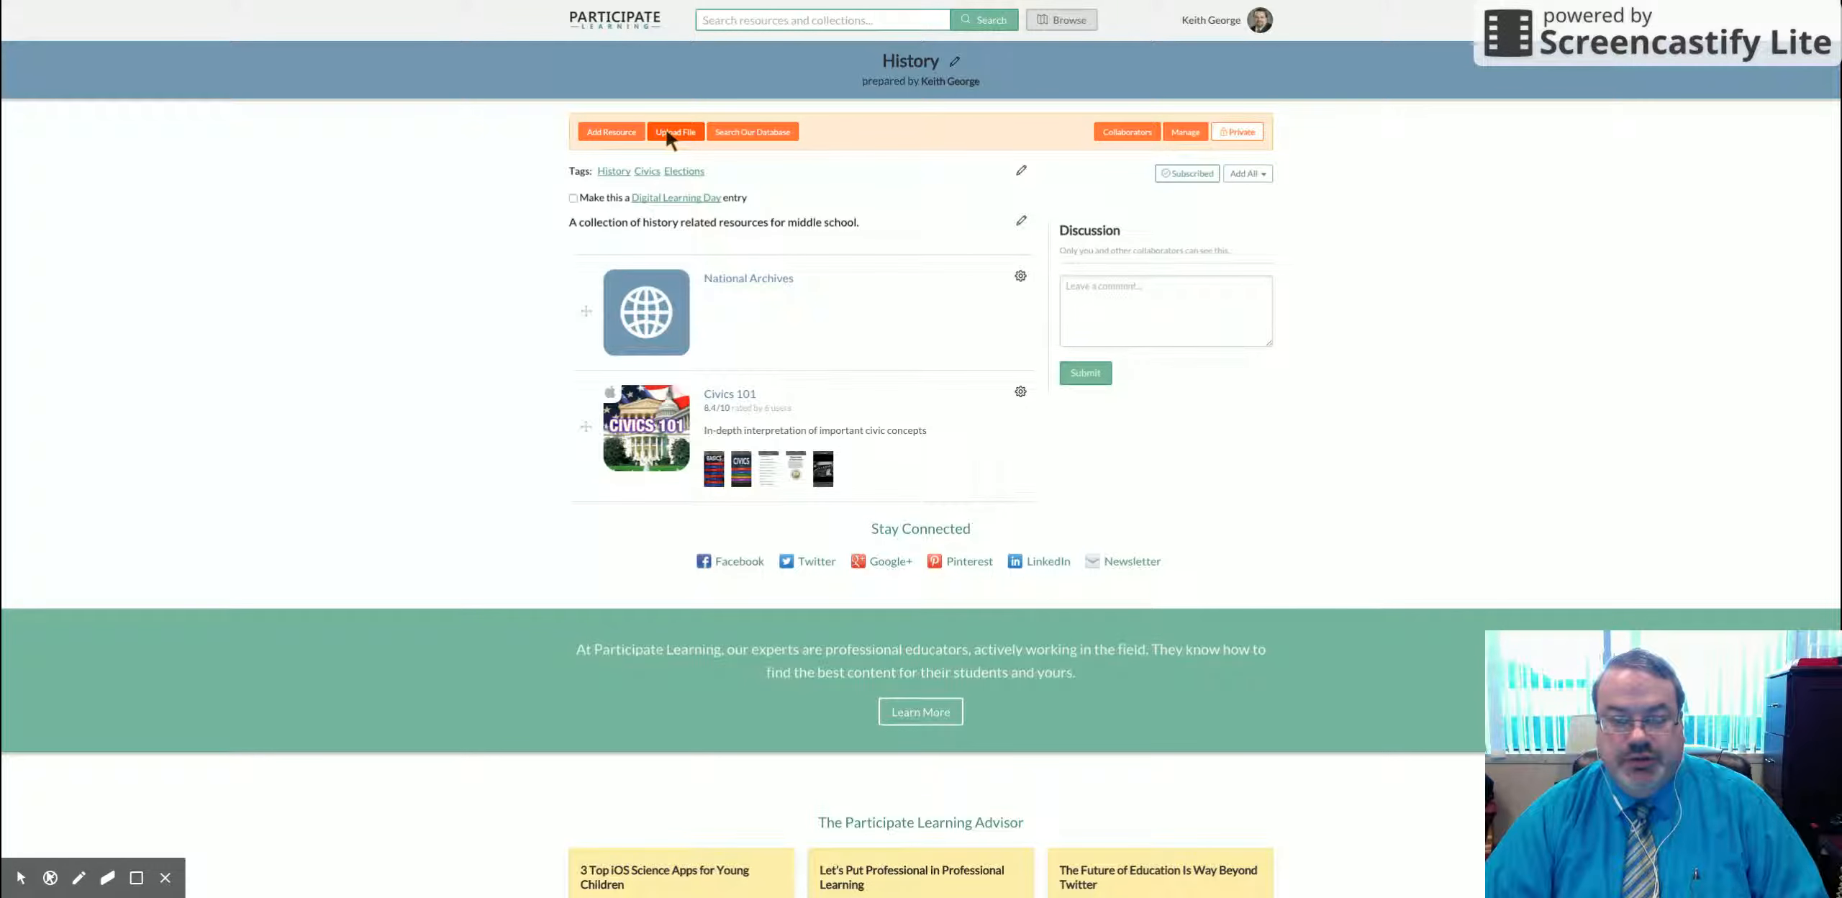
Step: Search the resource database using the European History suggestion tag
{"action": "left_click", "coordinate": [755, 133]}
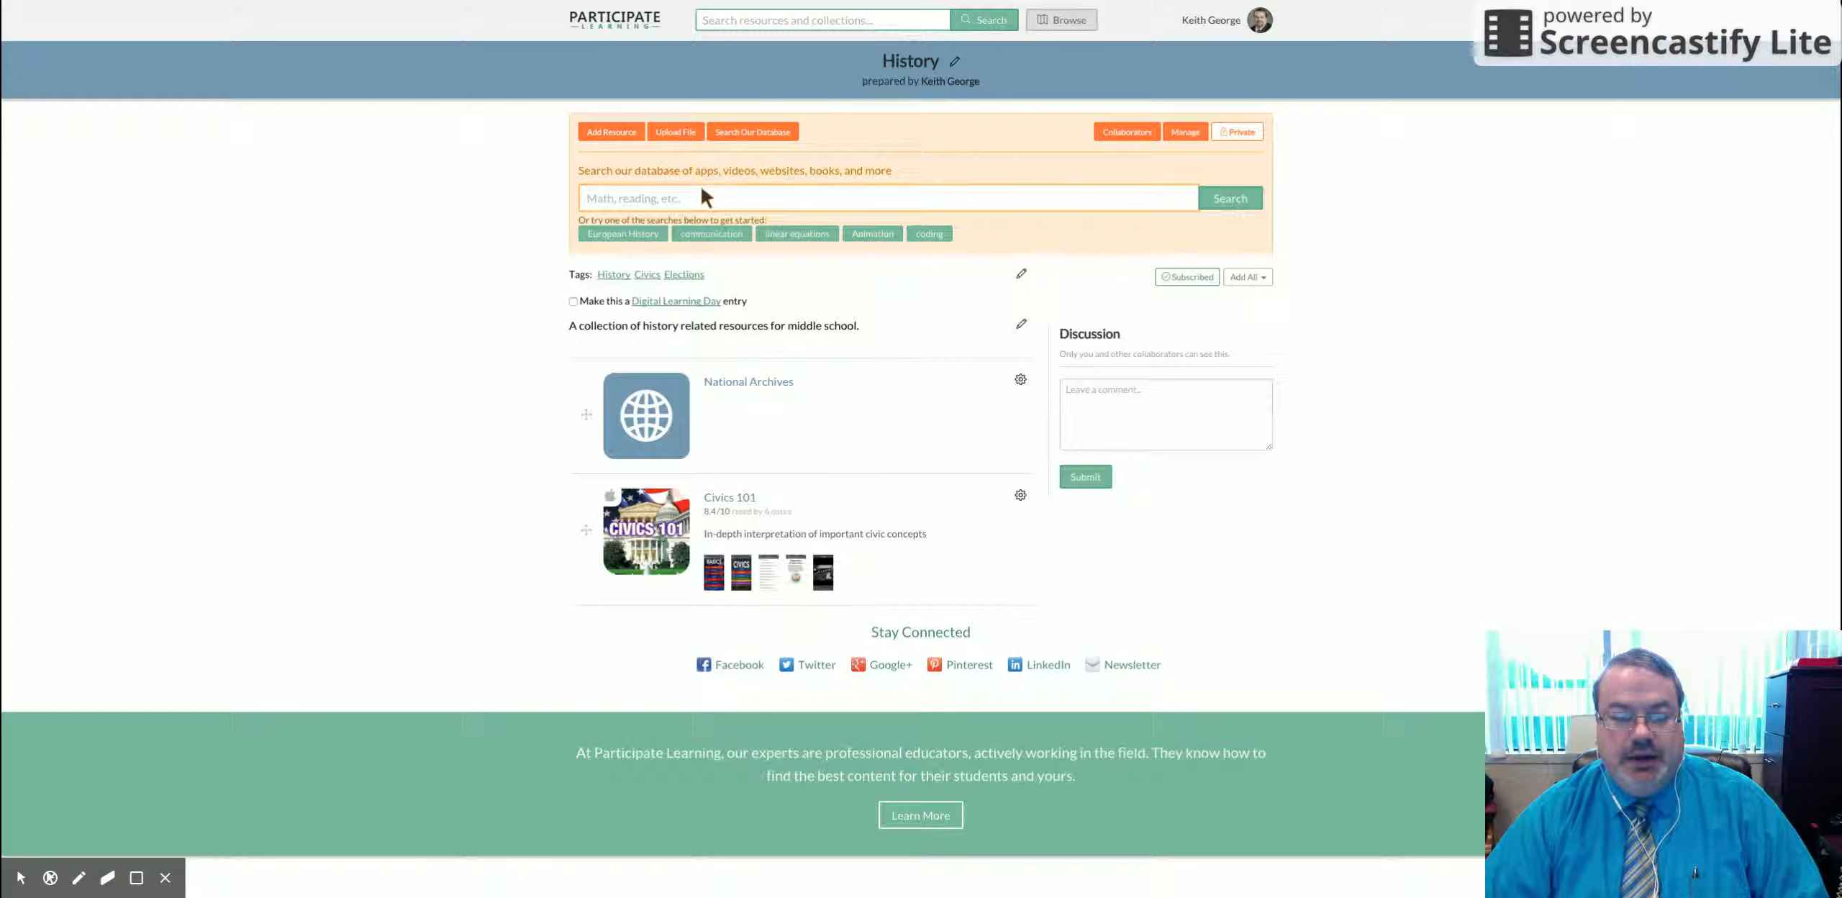
{"action": "left_click", "coordinate": [623, 234]}
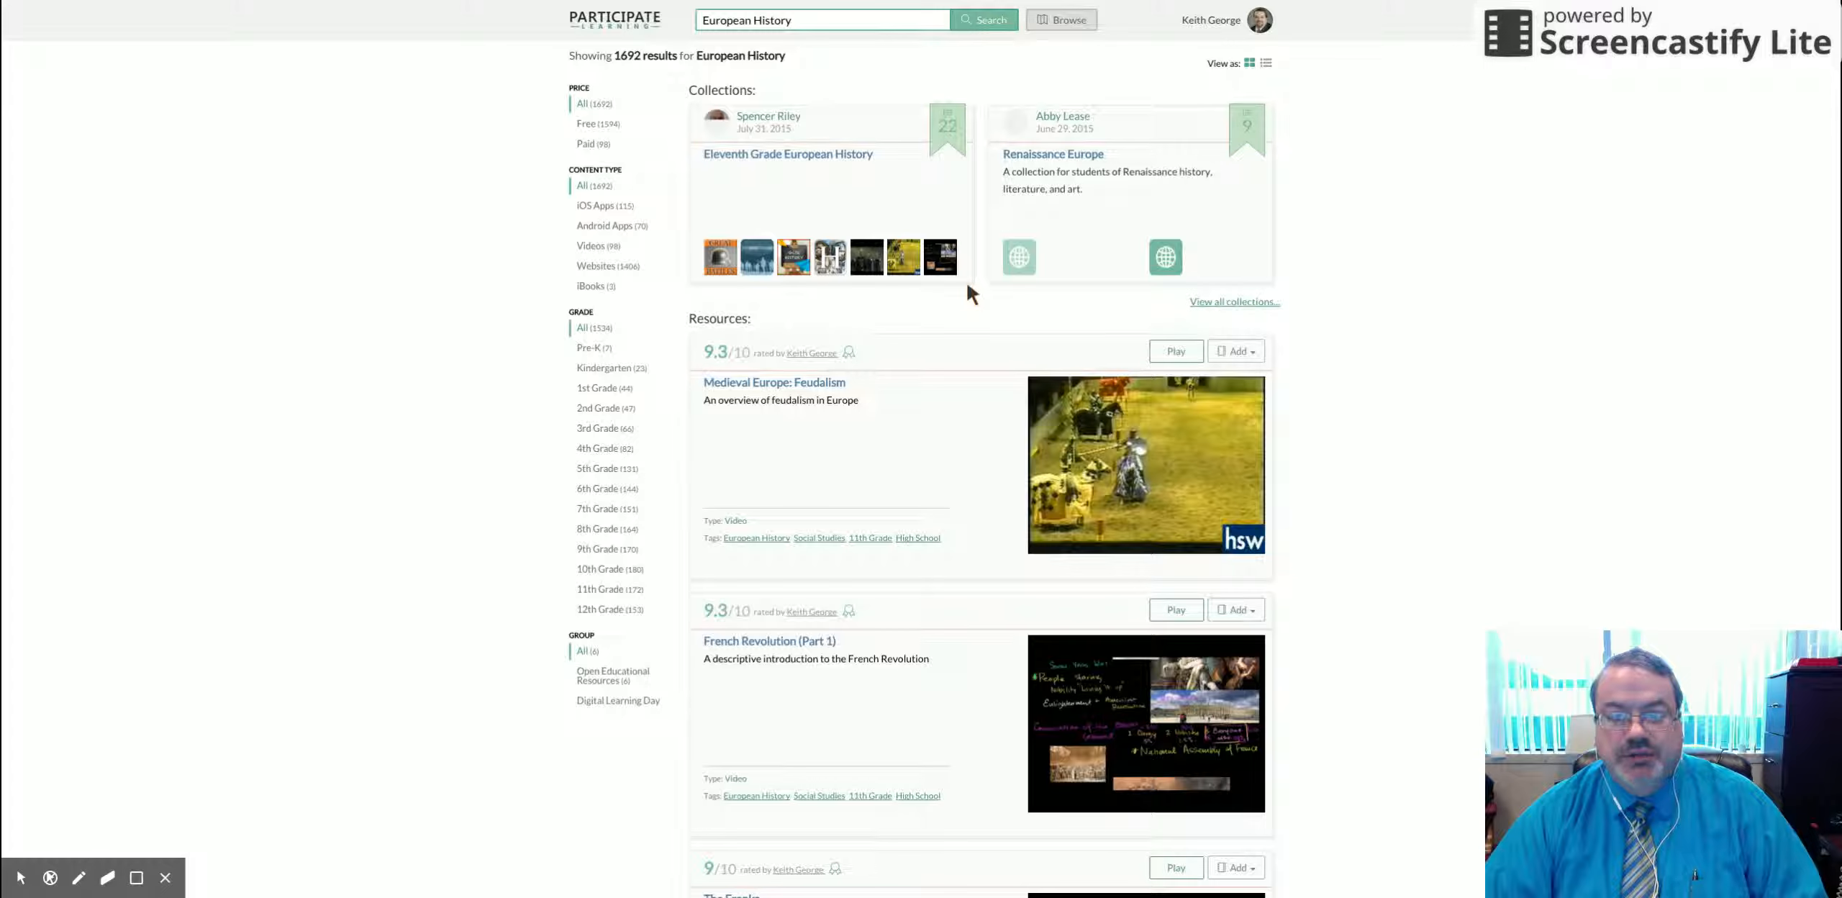
Step: Add Medieval Europe: Feudalism to the History collection and view the collection
{"action": "scroll", "coordinate": [941, 334], "scroll_direction": "down", "scroll_amount": 2}
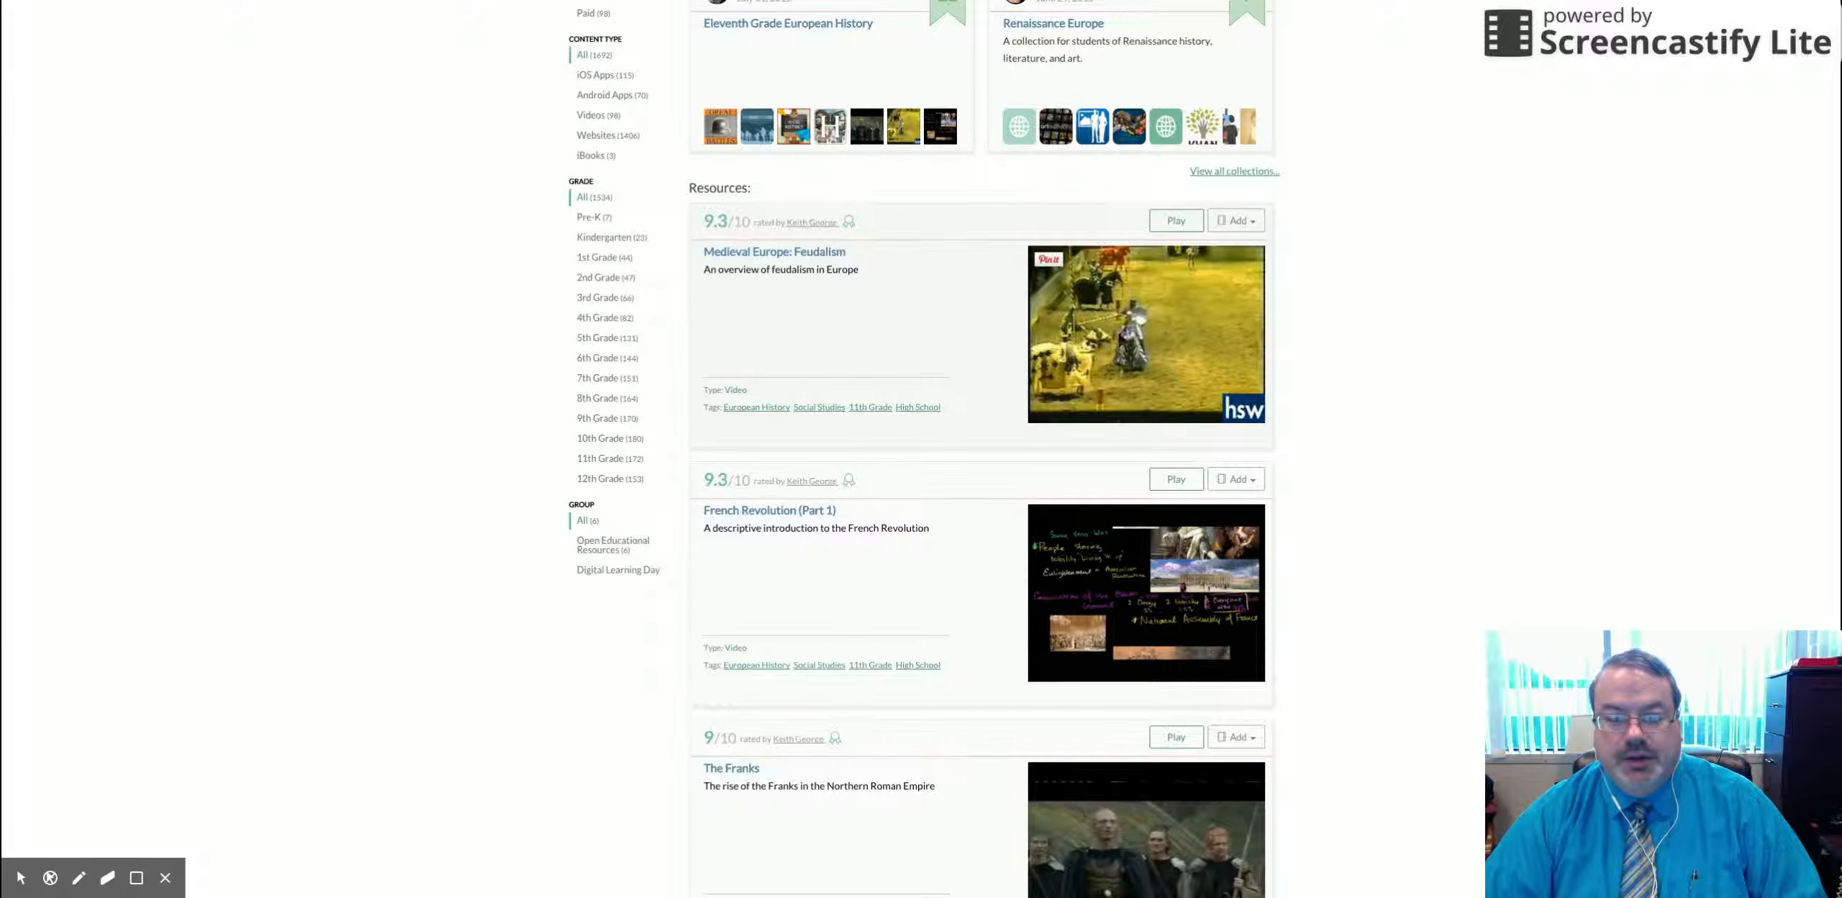
{"action": "left_click", "coordinate": [1237, 220]}
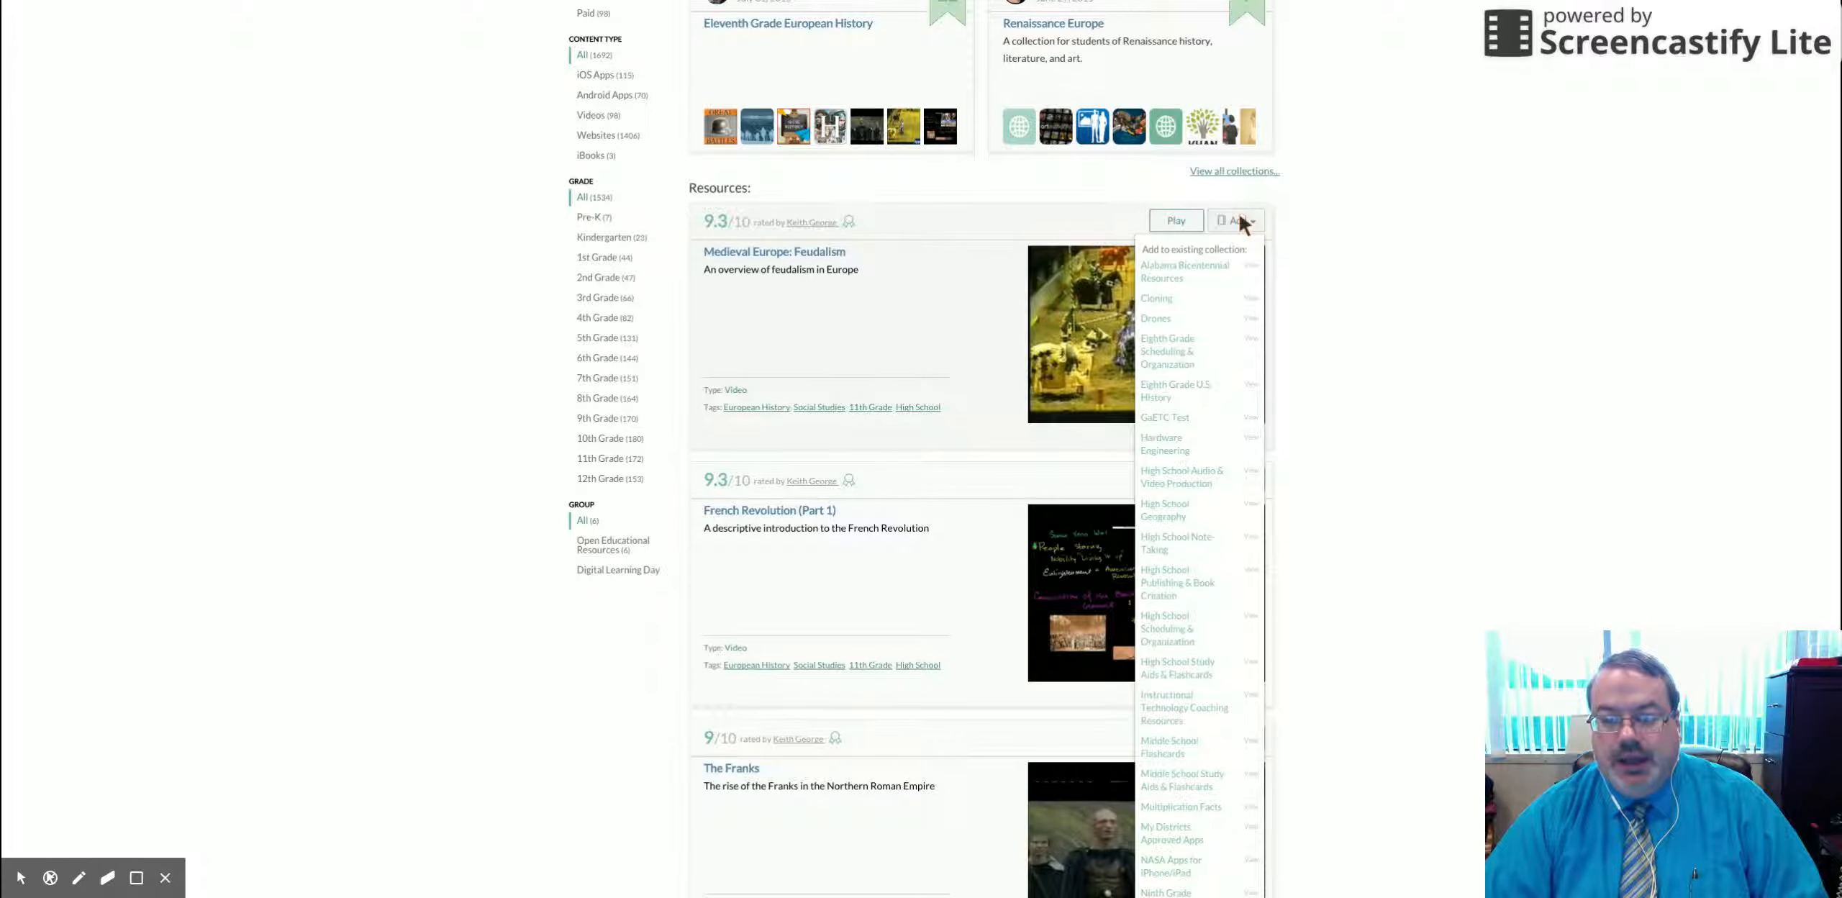
{"action": "left_click", "coordinate": [1187, 477]}
{"action": "scroll", "coordinate": [1192, 466], "scroll_direction": "down", "scroll_amount": 6}
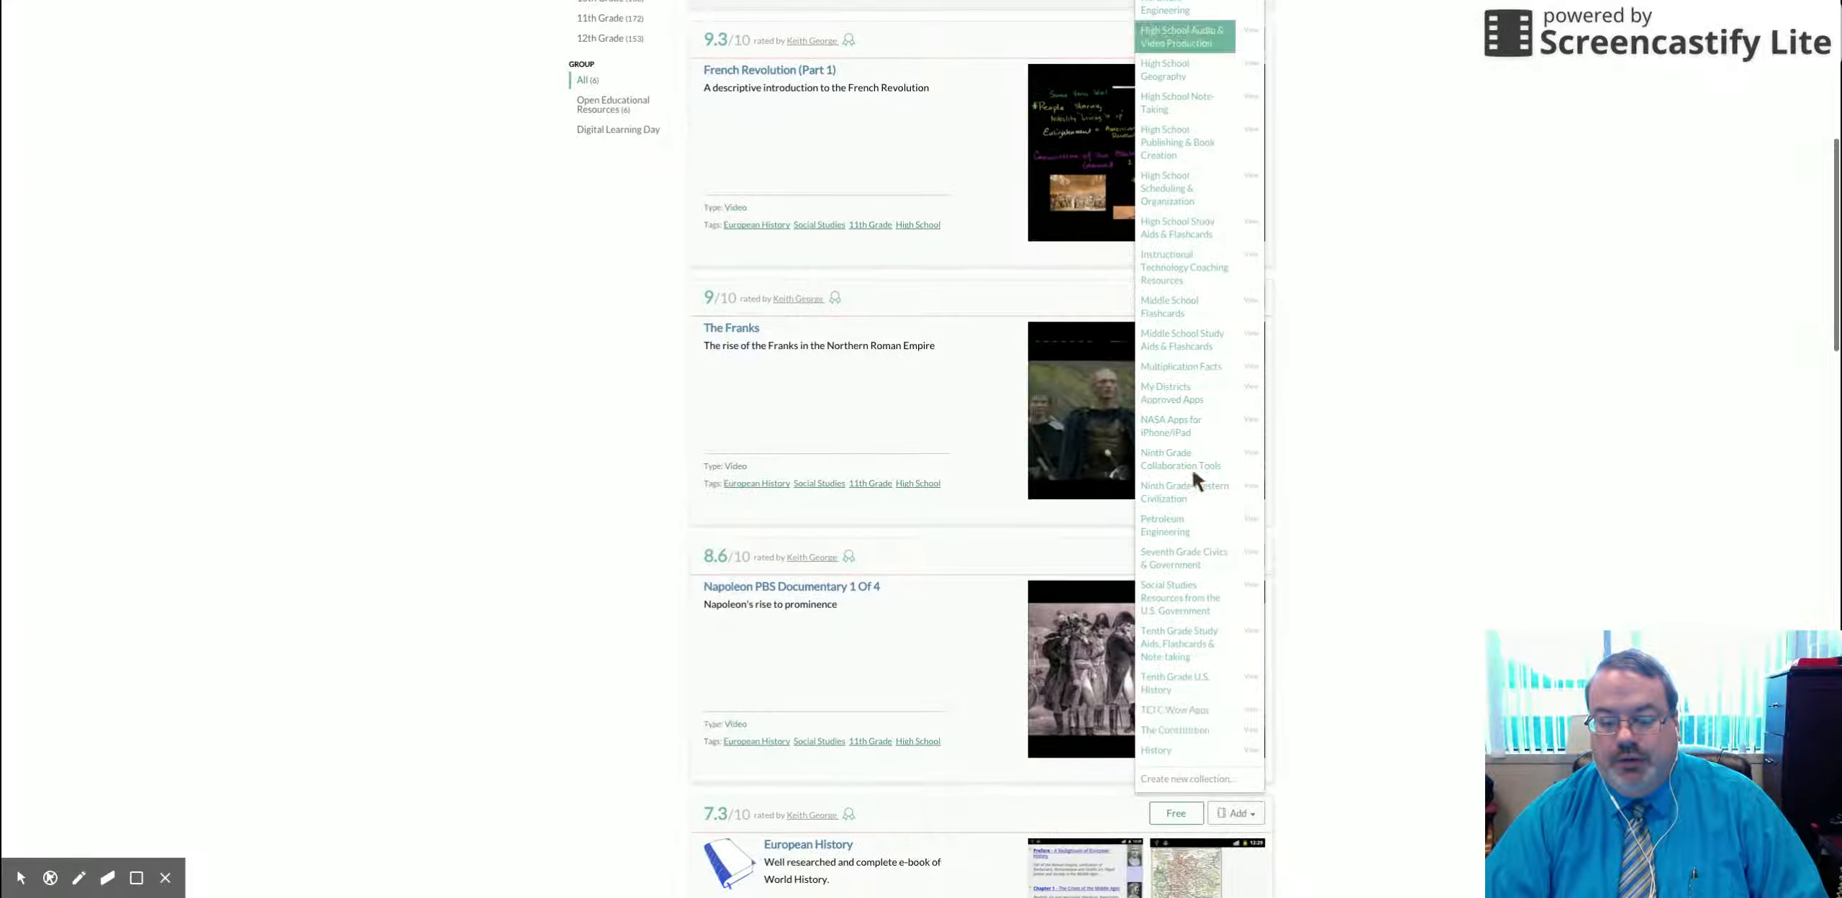
{"action": "left_click", "coordinate": [1167, 750]}
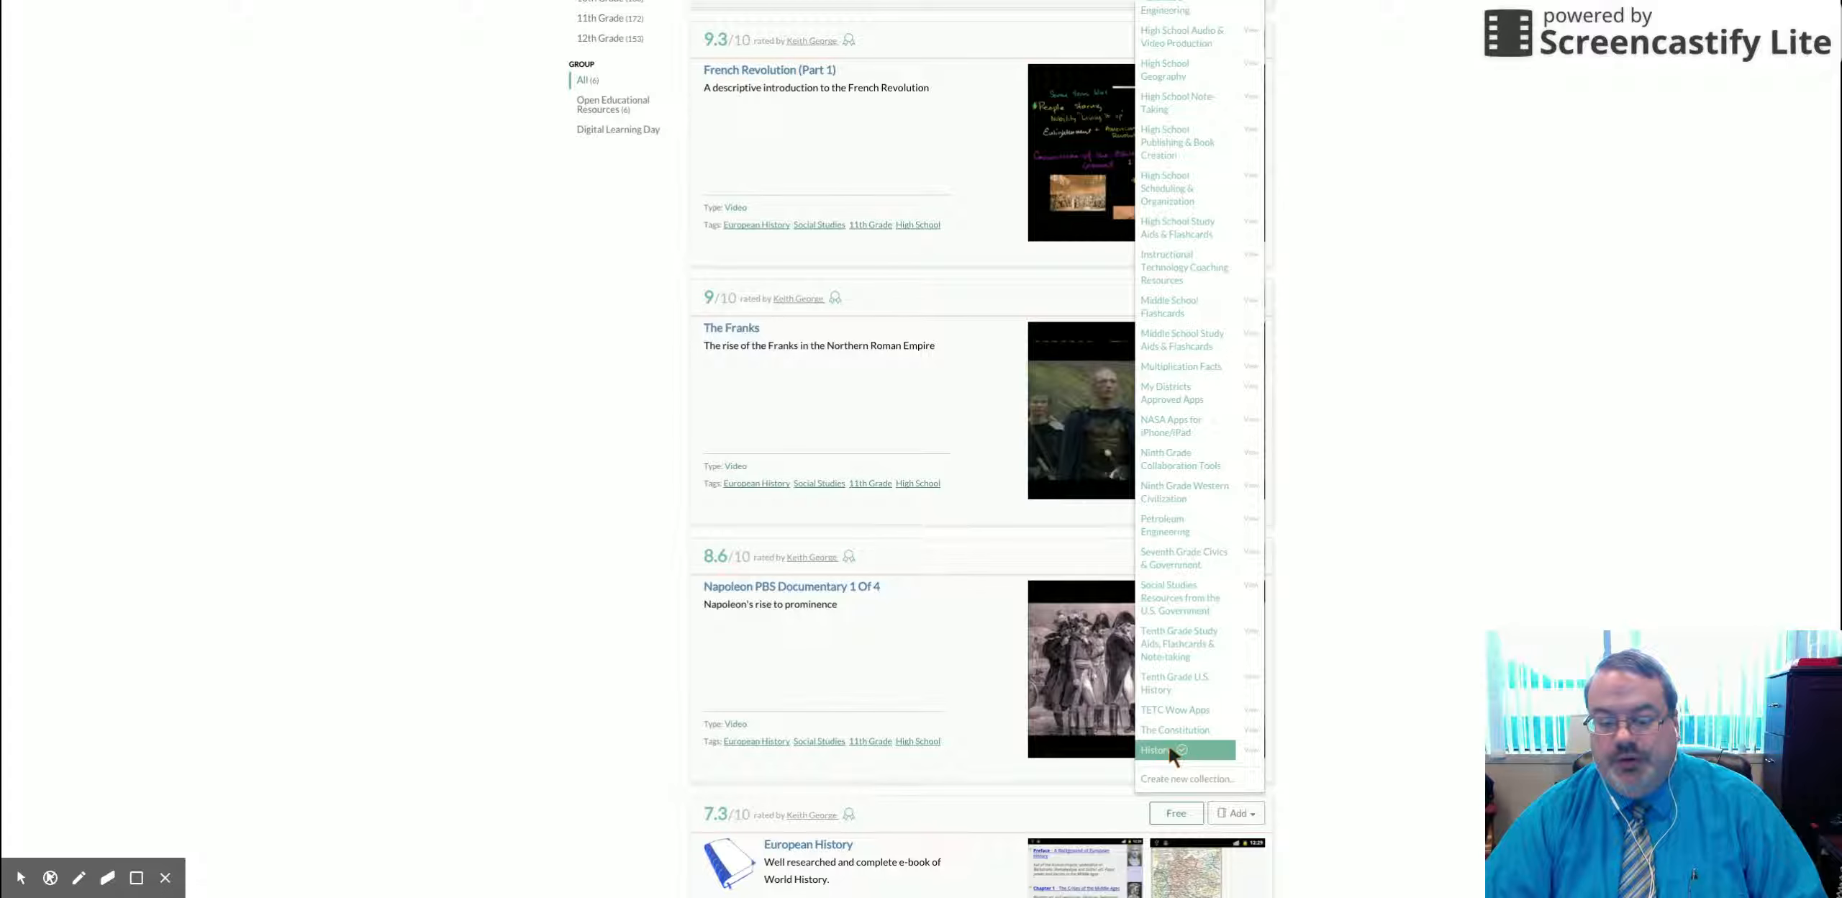
{"action": "left_click", "coordinate": [1250, 749]}
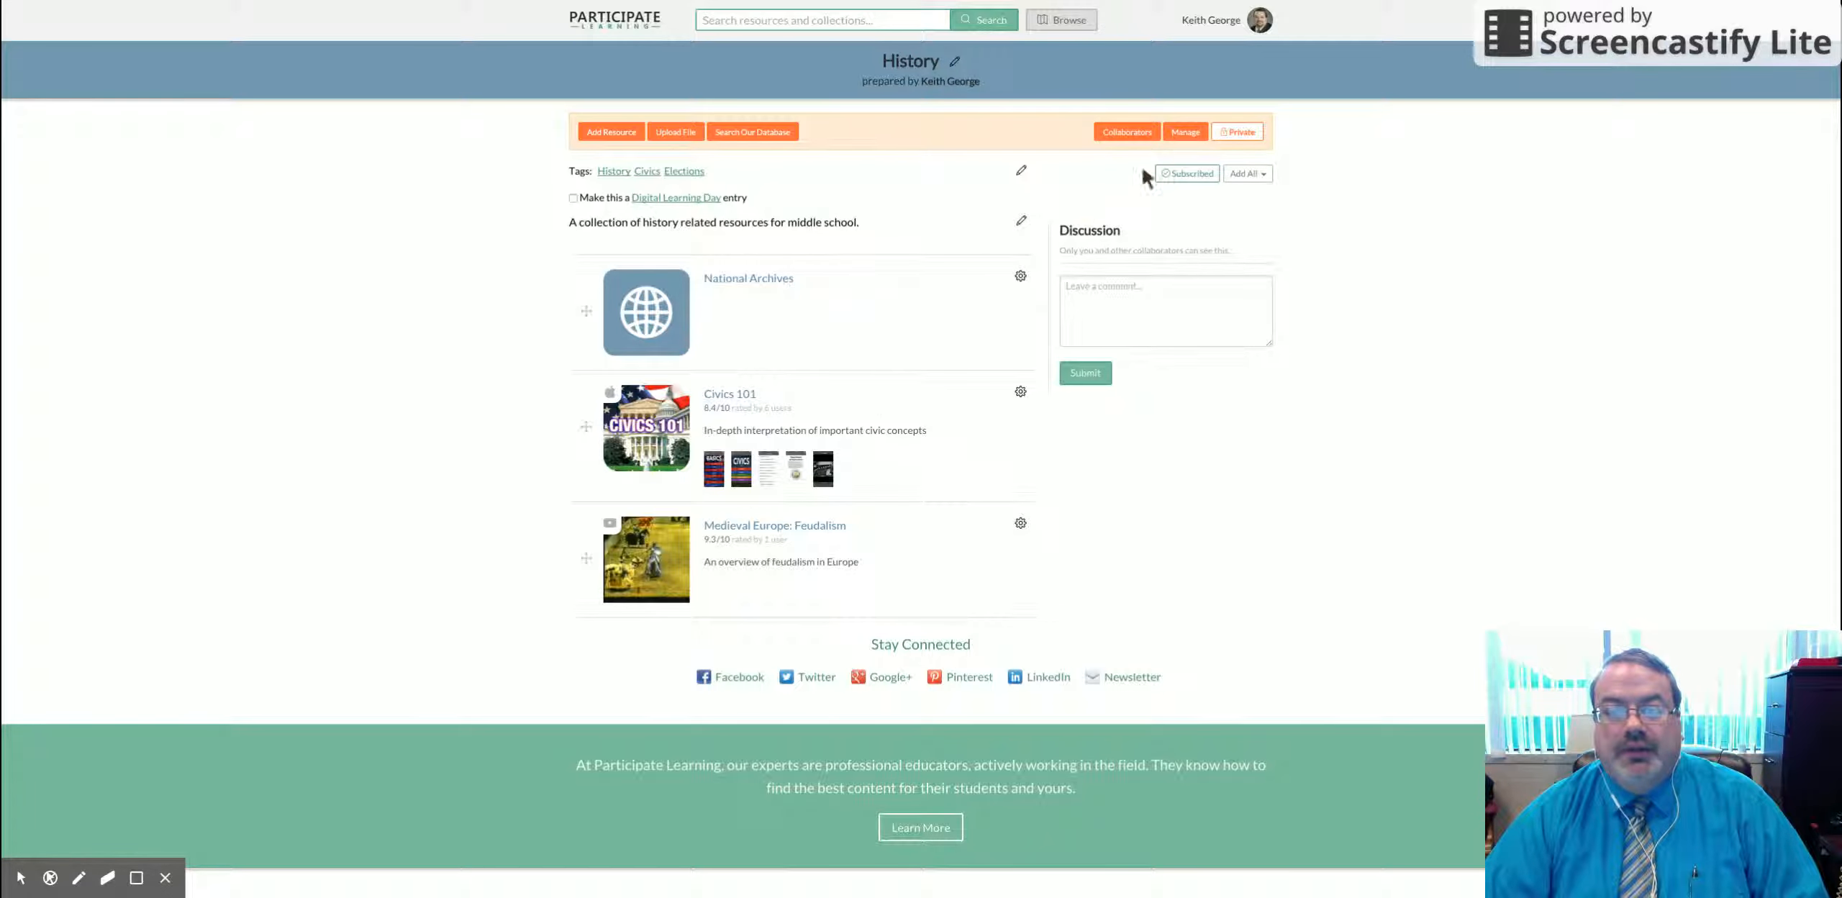
Step: Leave the History collection unchanged and switch to the Dashboard from the account menu
{"action": "left_click", "coordinate": [1187, 133]}
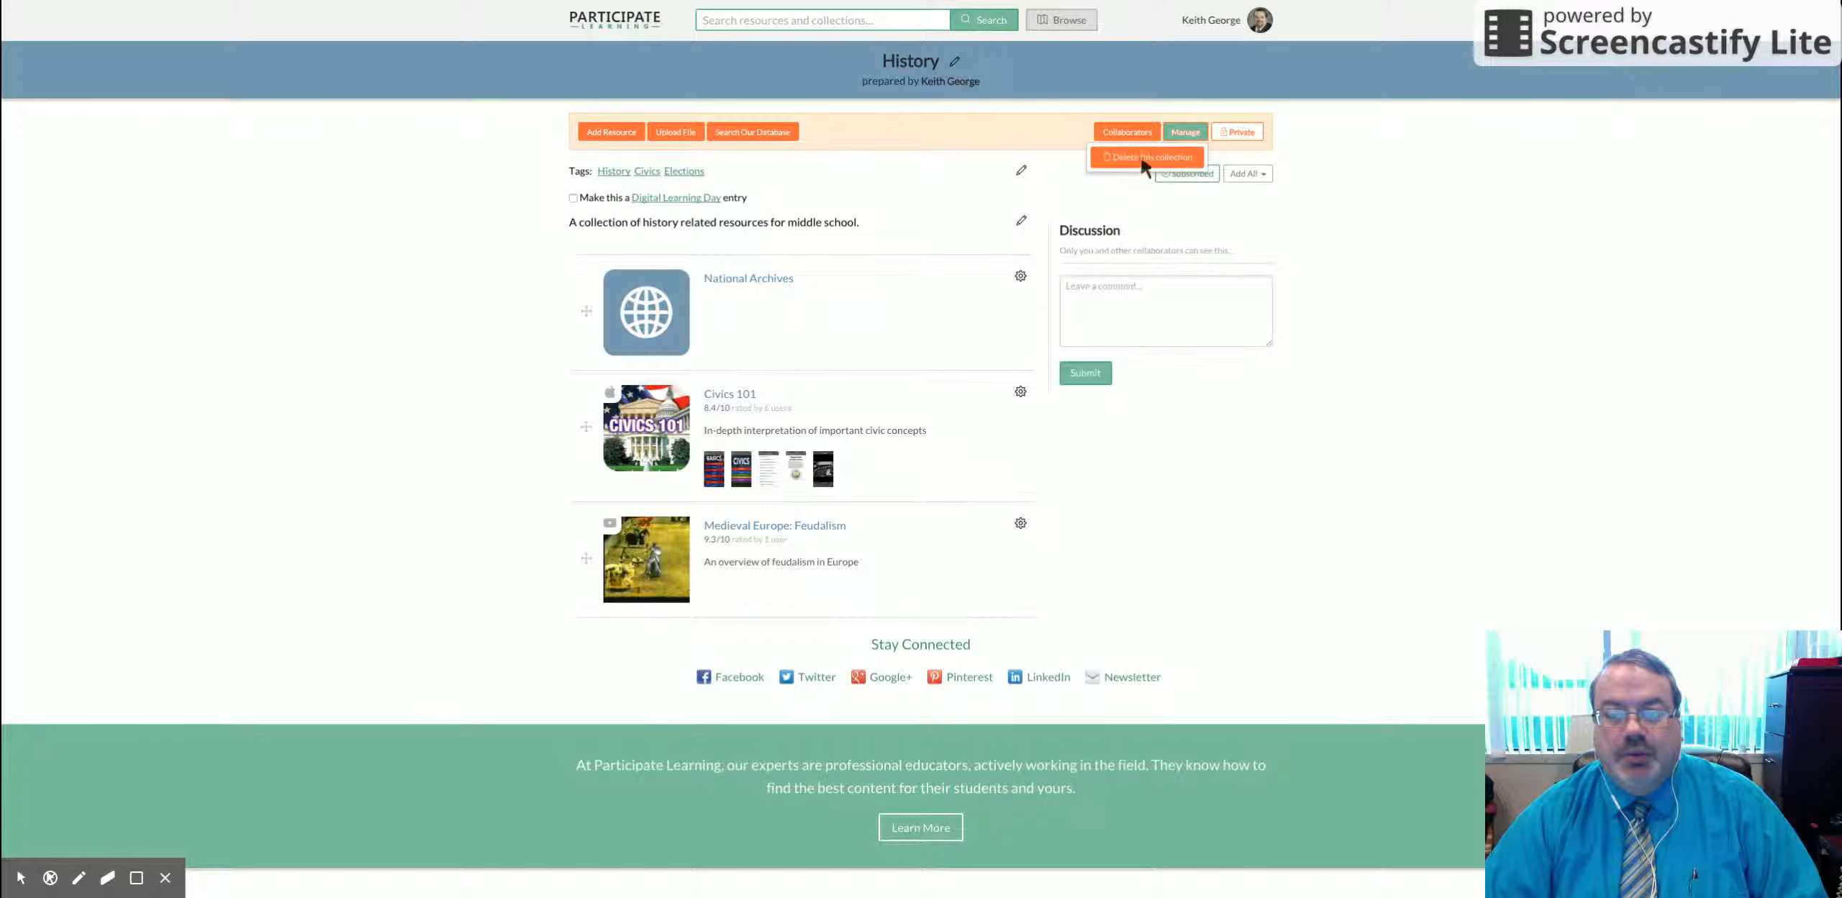
{"action": "left_click", "coordinate": [1041, 128]}
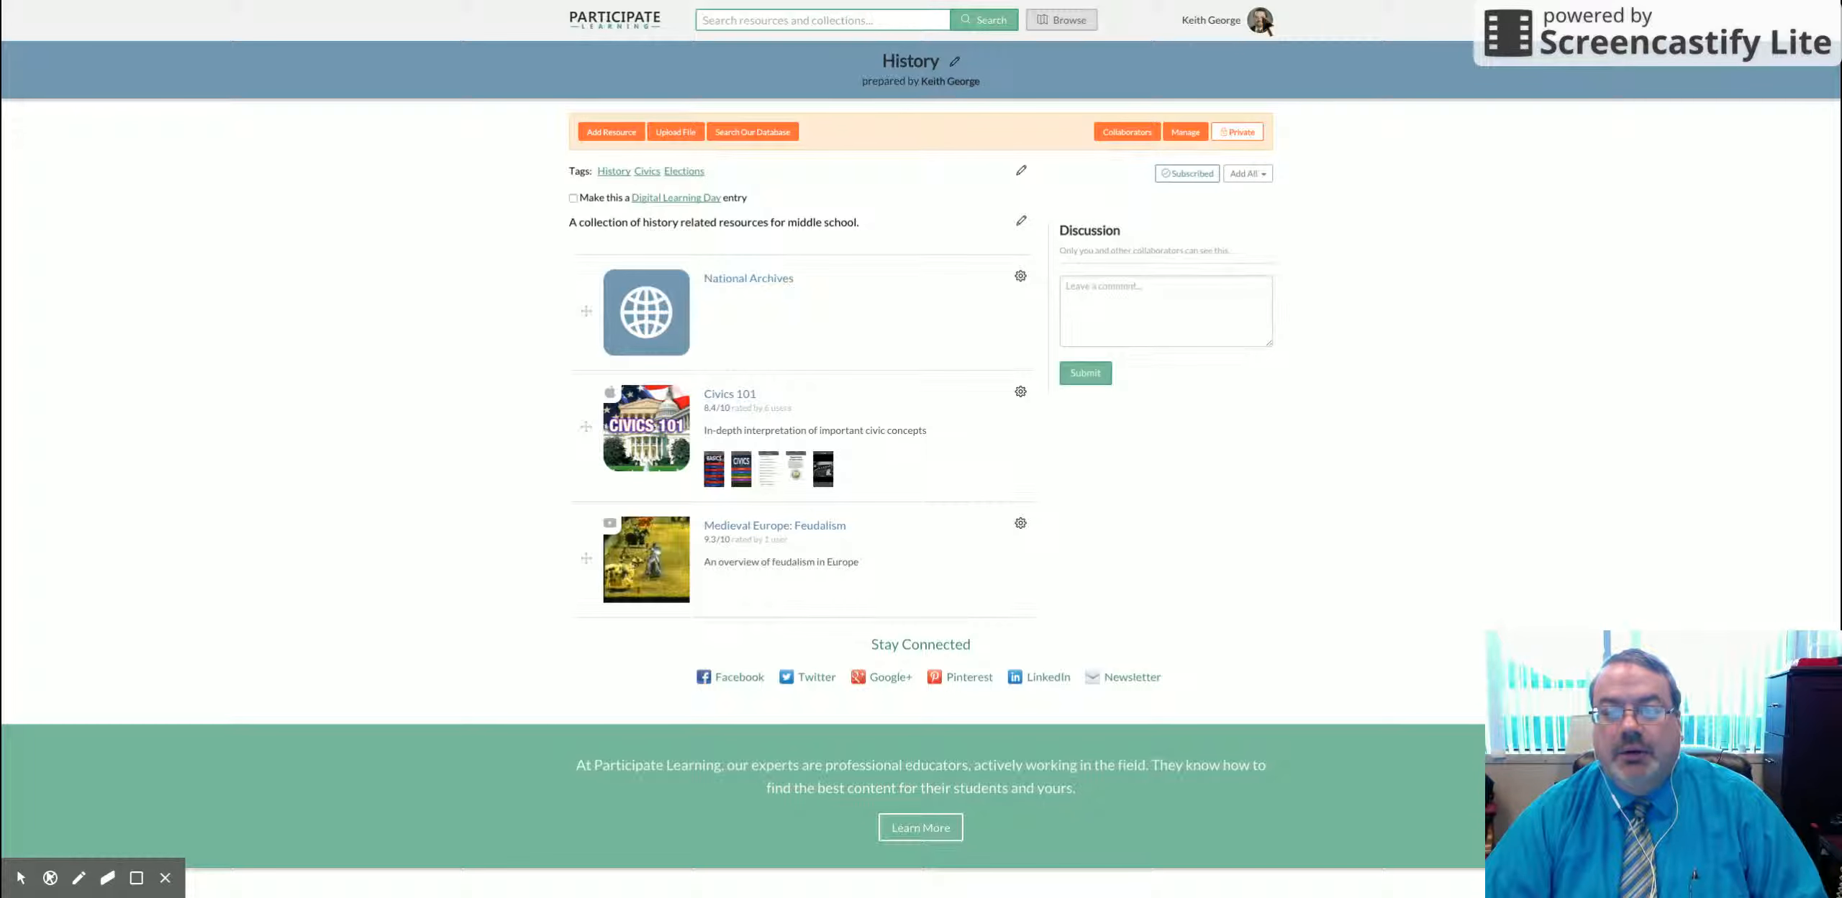
{"action": "left_click", "coordinate": [1261, 22]}
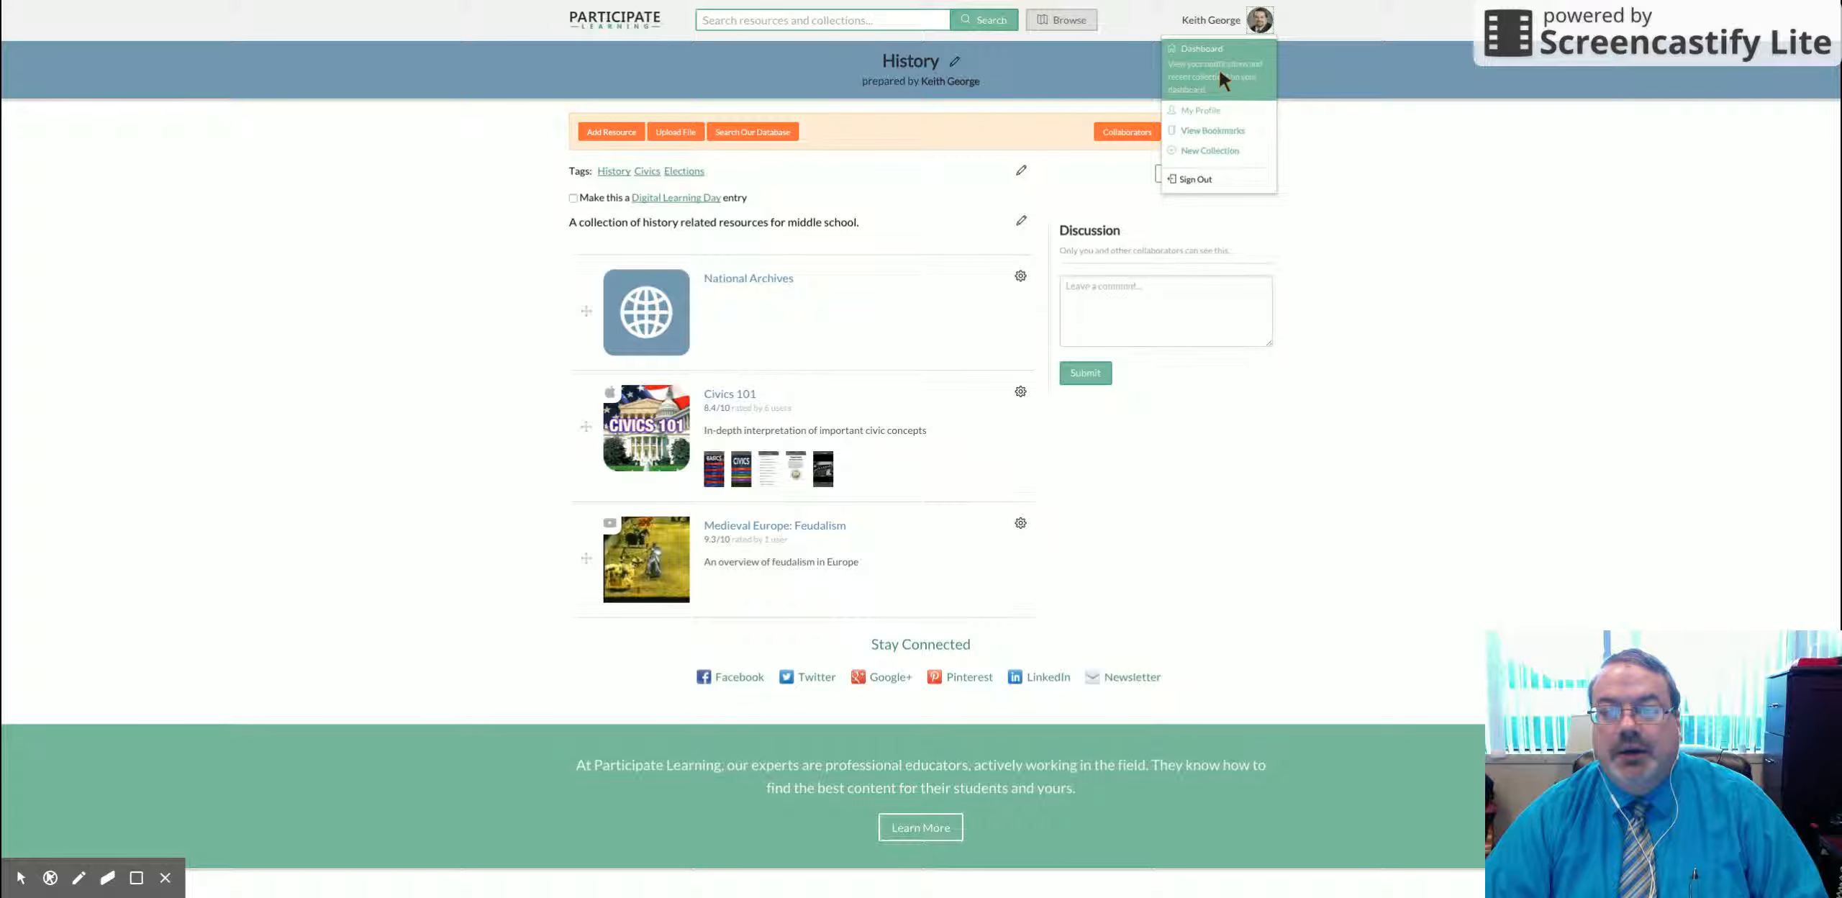
{"action": "left_click", "coordinate": [1203, 66]}
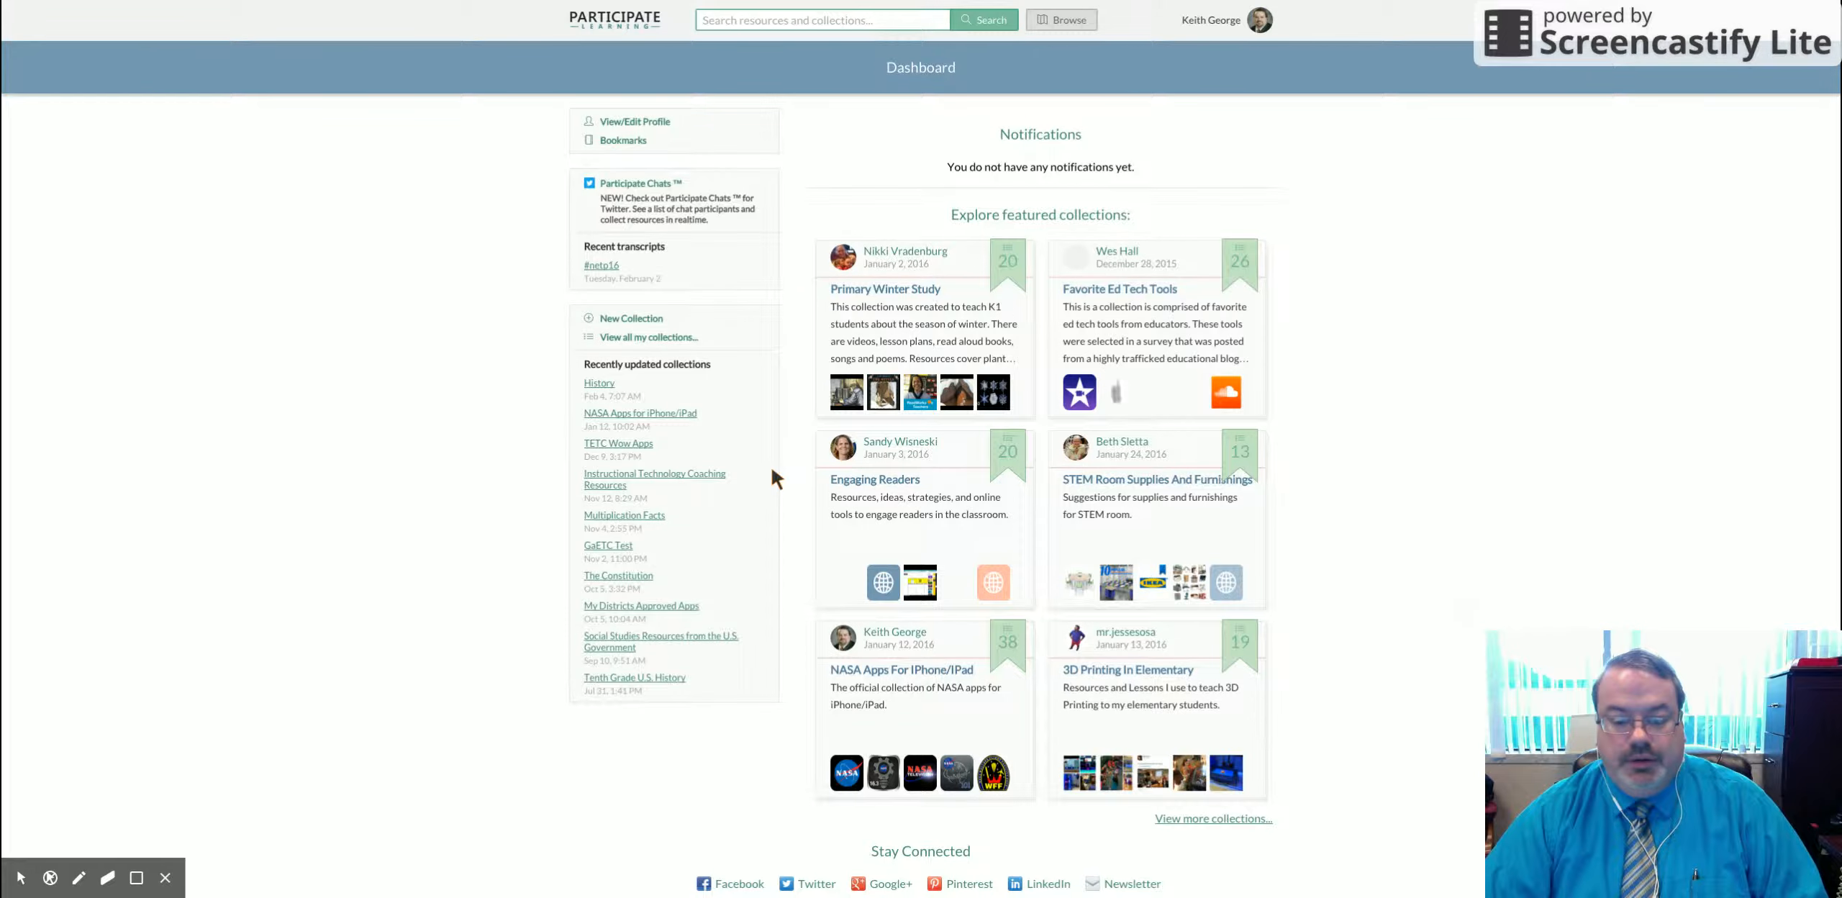
Step: From the Dashboard, open the full list of your collections
{"action": "scroll", "coordinate": [773, 475], "scroll_direction": "down", "scroll_amount": 5}
{"action": "scroll", "coordinate": [771, 469], "scroll_direction": "down", "scroll_amount": 2}
{"action": "scroll", "coordinate": [770, 466], "scroll_direction": "up", "scroll_amount": 7}
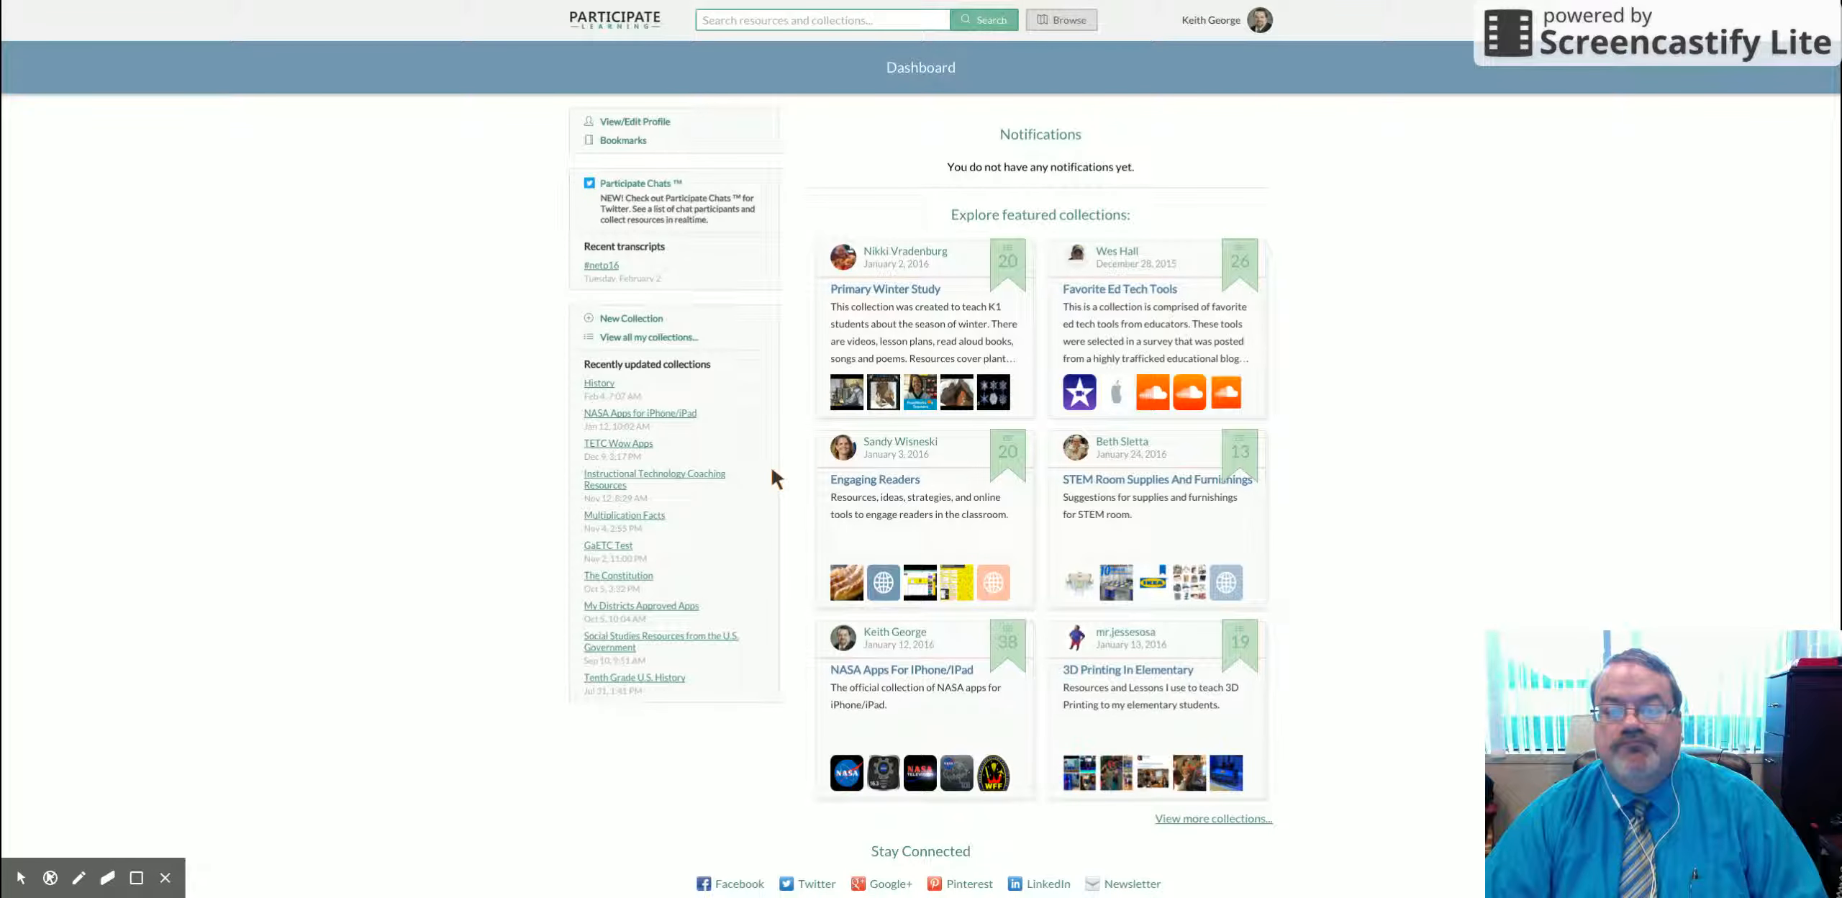
{"action": "scroll", "coordinate": [775, 476], "scroll_direction": "down", "scroll_amount": 1}
{"action": "scroll", "coordinate": [775, 477], "scroll_direction": "up", "scroll_amount": 1}
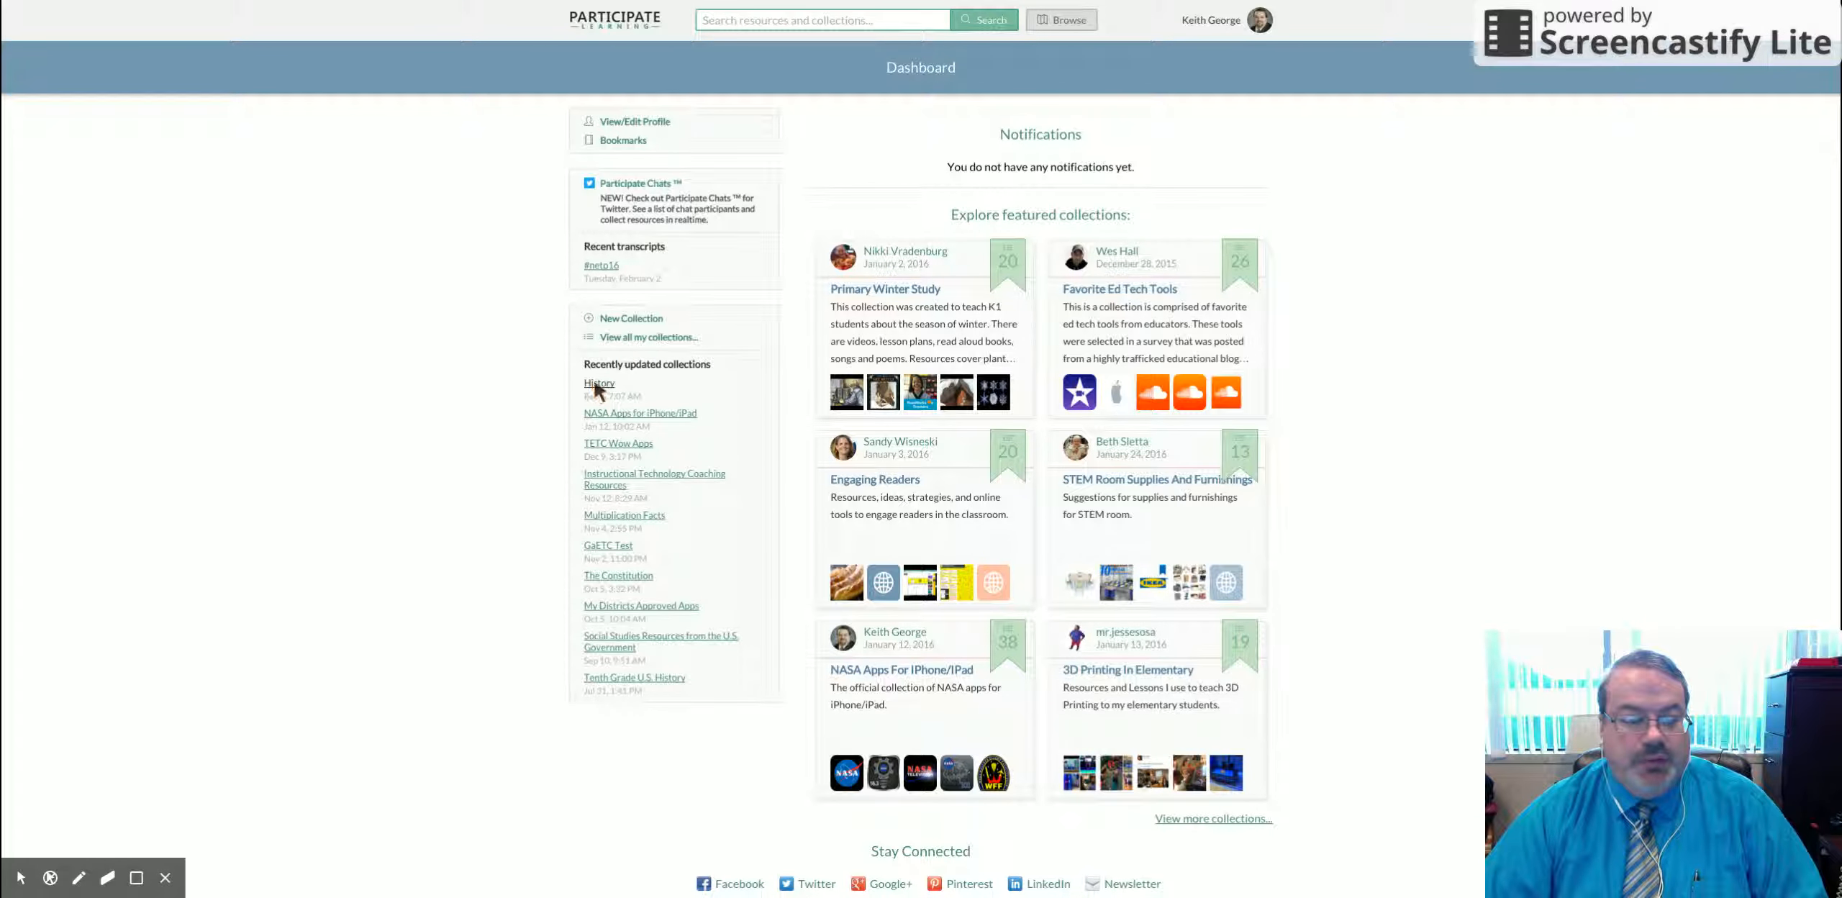
{"action": "left_click", "coordinate": [650, 337]}
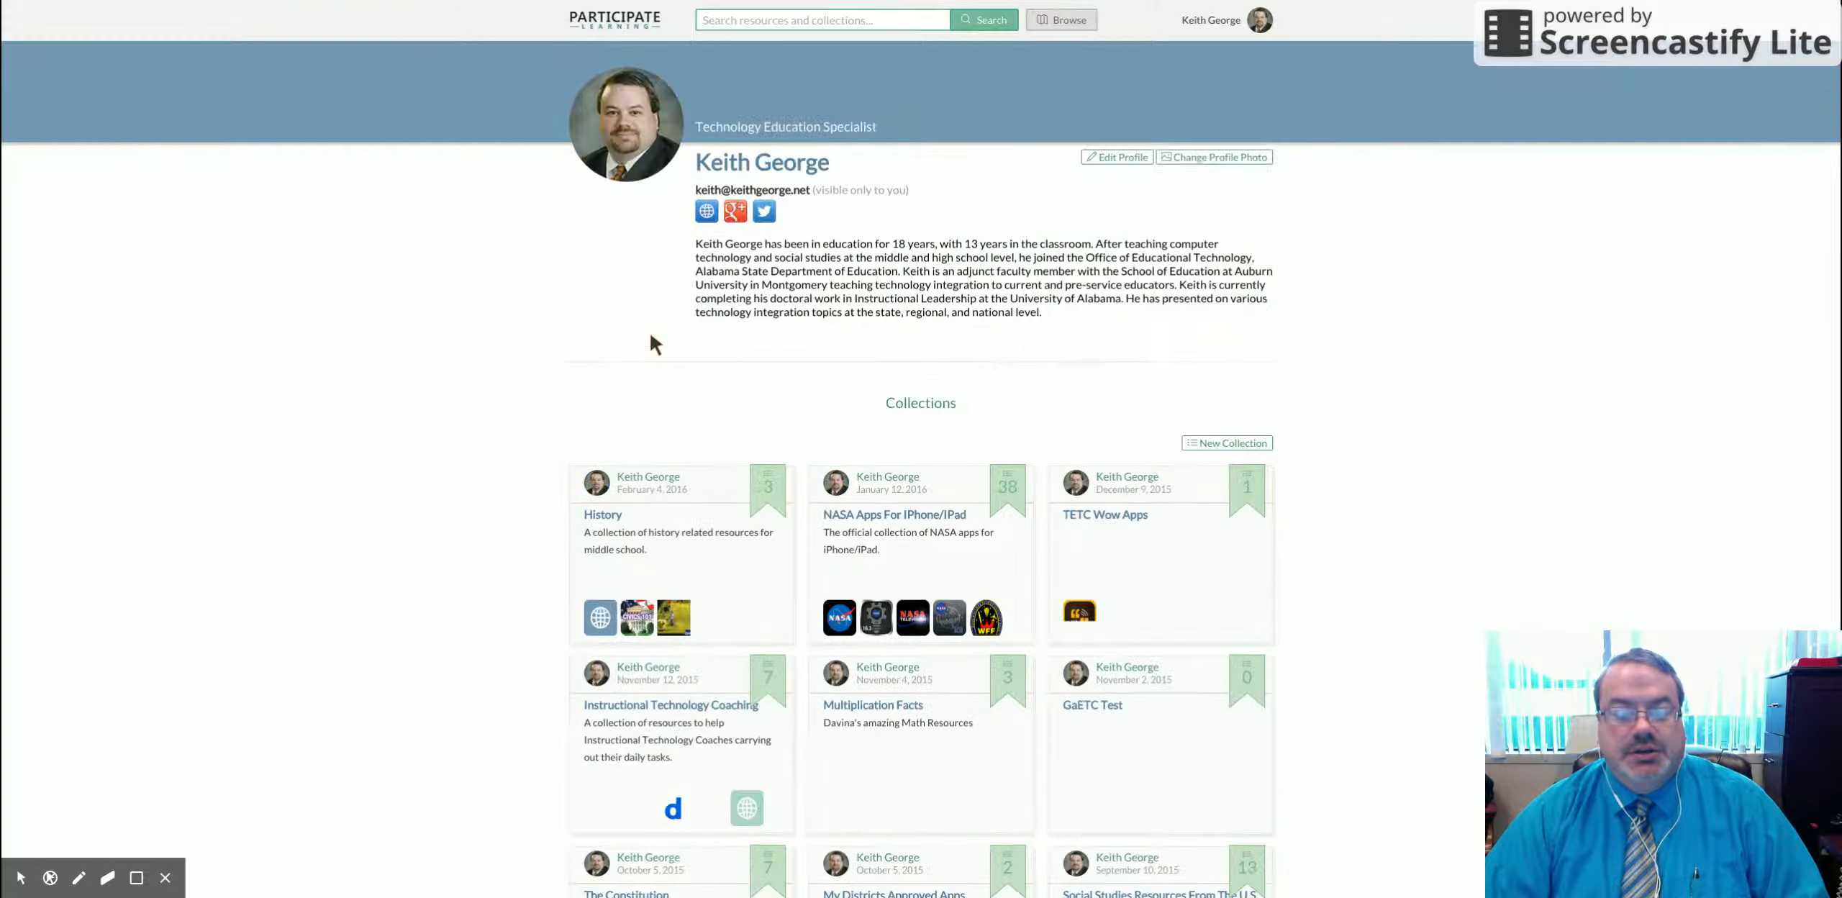
Step: Open the History collection page from the profile's collection list
{"action": "scroll", "coordinate": [1050, 396], "scroll_direction": "down", "scroll_amount": 1}
{"action": "scroll", "coordinate": [1055, 404], "scroll_direction": "down", "scroll_amount": 9}
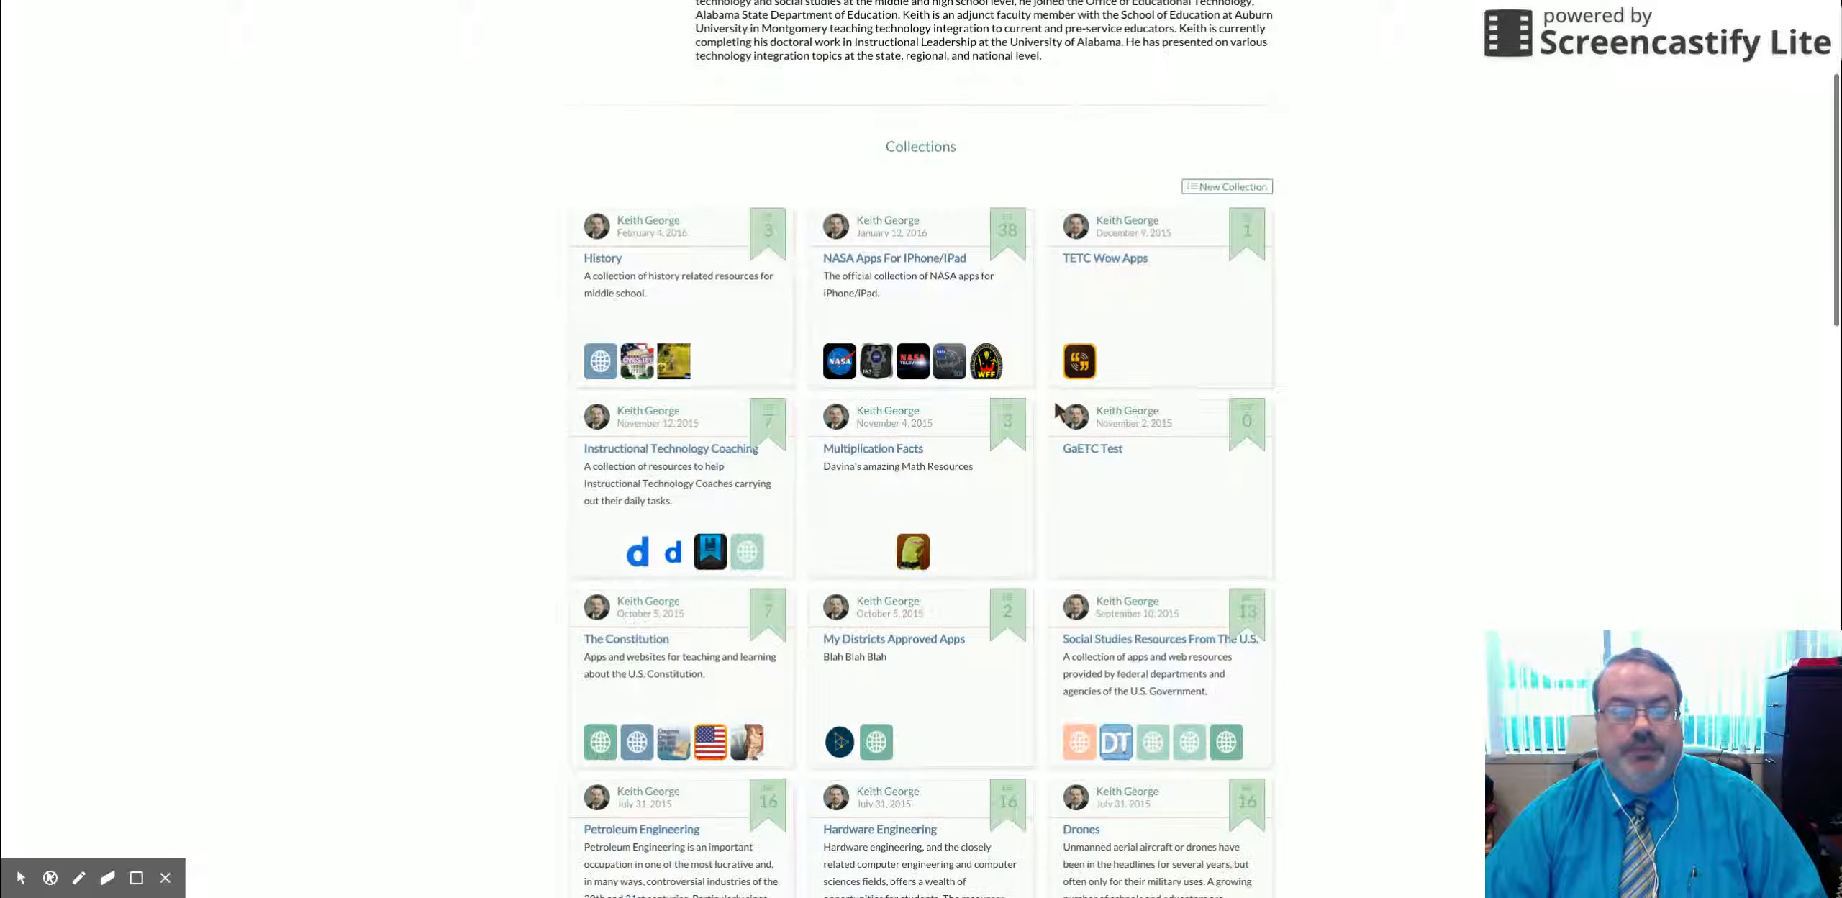
{"action": "scroll", "coordinate": [926, 278], "scroll_direction": "down", "scroll_amount": 5}
{"action": "scroll", "coordinate": [926, 278], "scroll_direction": "up", "scroll_amount": 6}
{"action": "scroll", "coordinate": [926, 277], "scroll_direction": "up", "scroll_amount": 9}
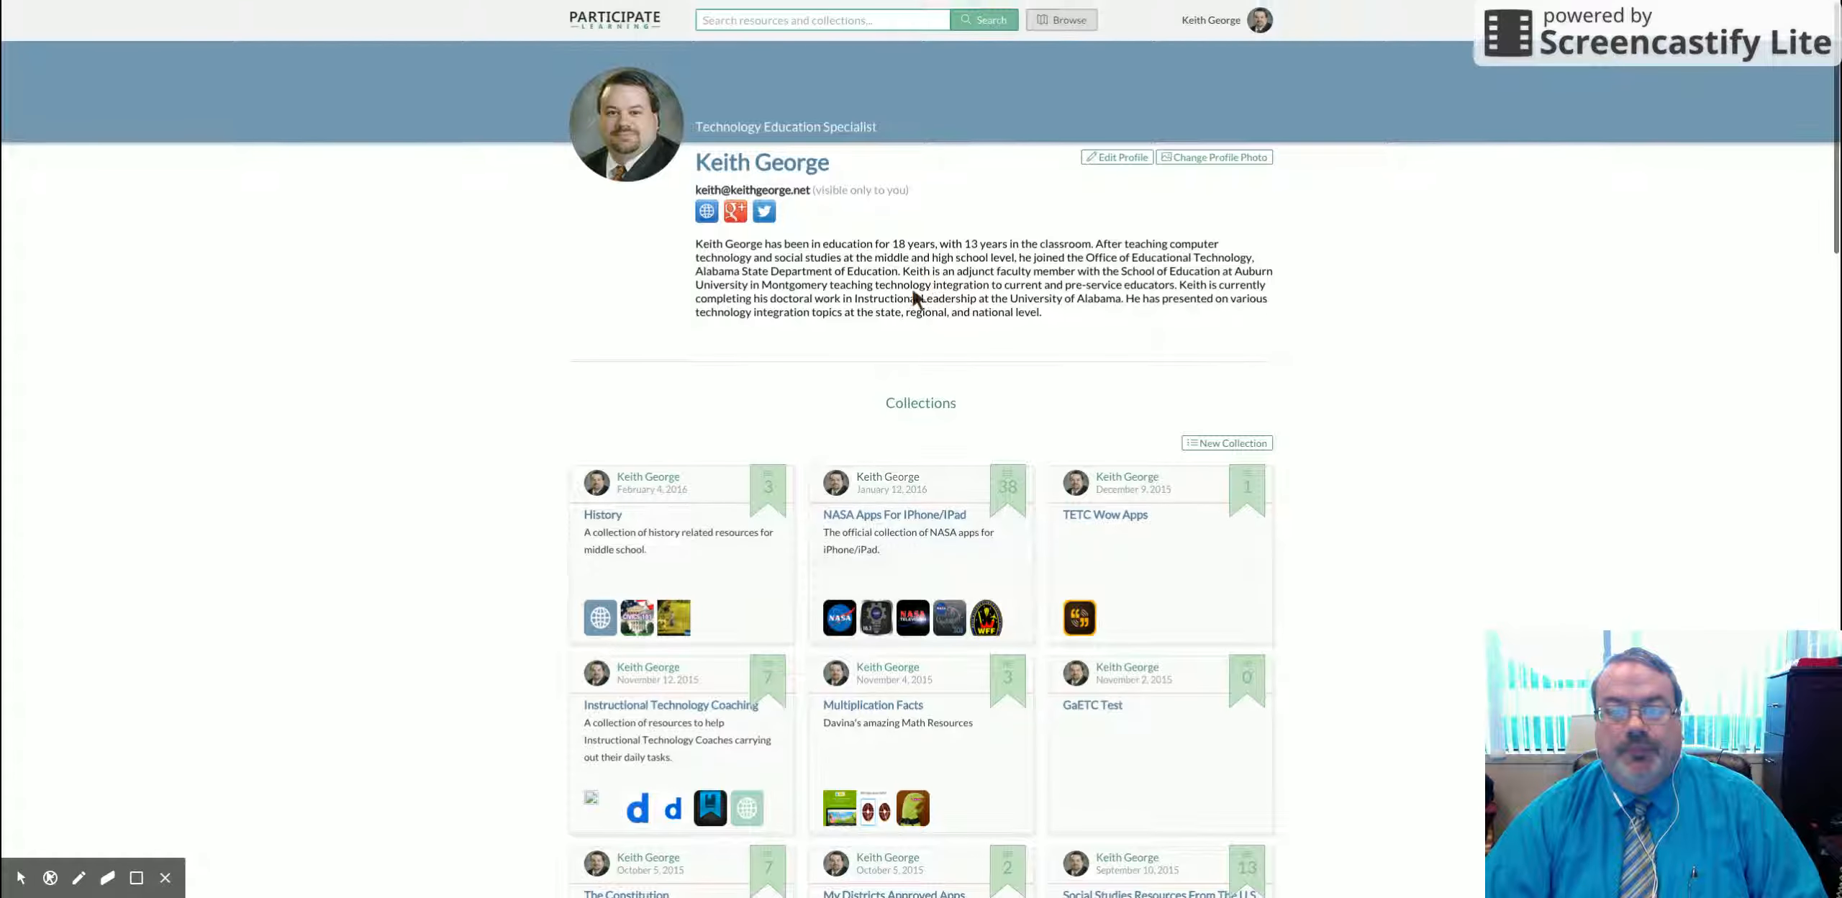
{"action": "left_click", "coordinate": [609, 511]}
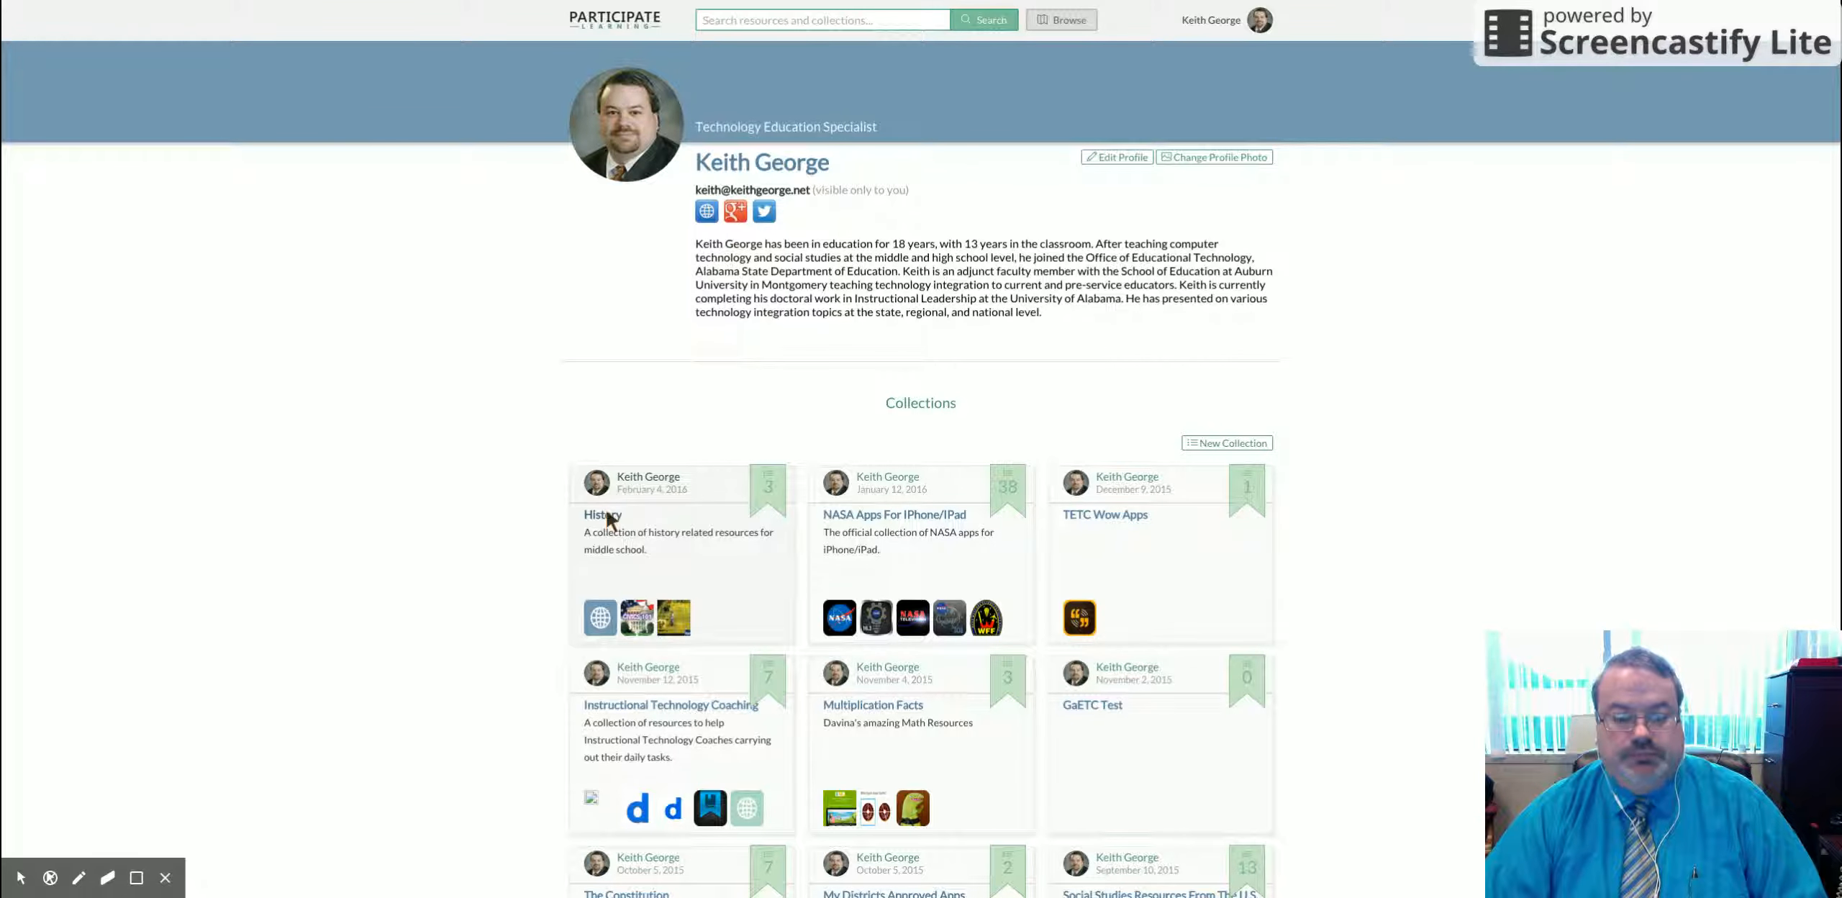
{"action": "left_click", "coordinate": [605, 515]}
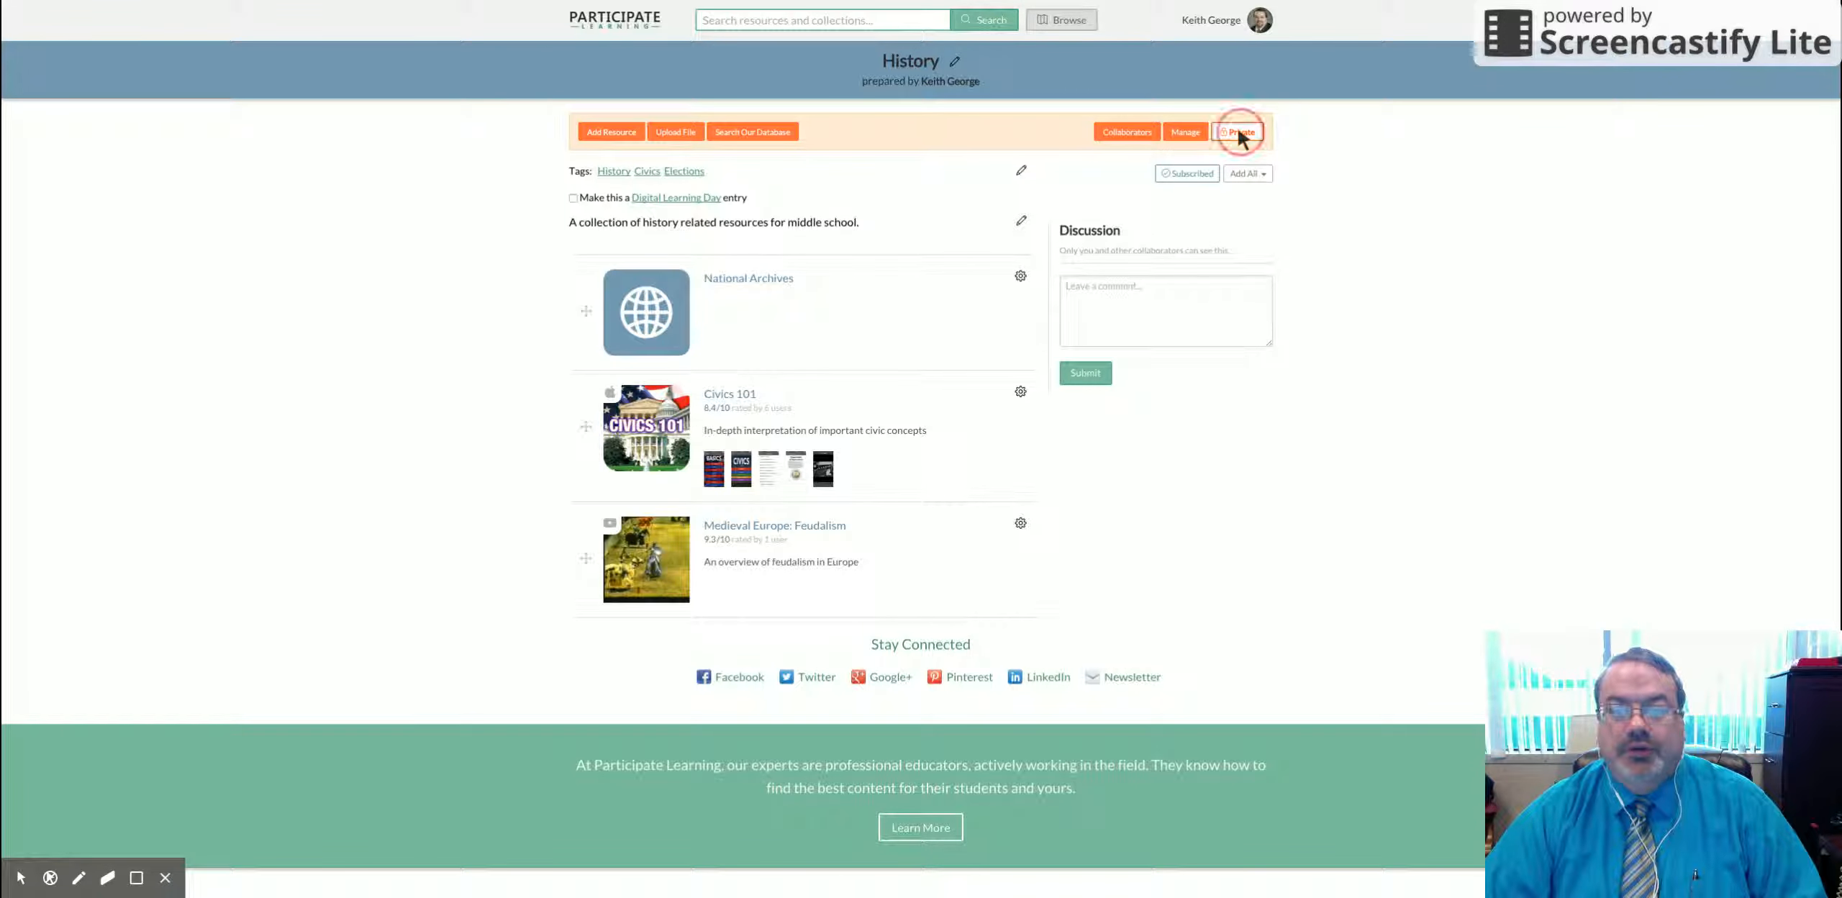
Step: Set History's visibility to 'Anyone with a link can view', then bring up its Share options
{"action": "left_click", "coordinate": [1239, 134]}
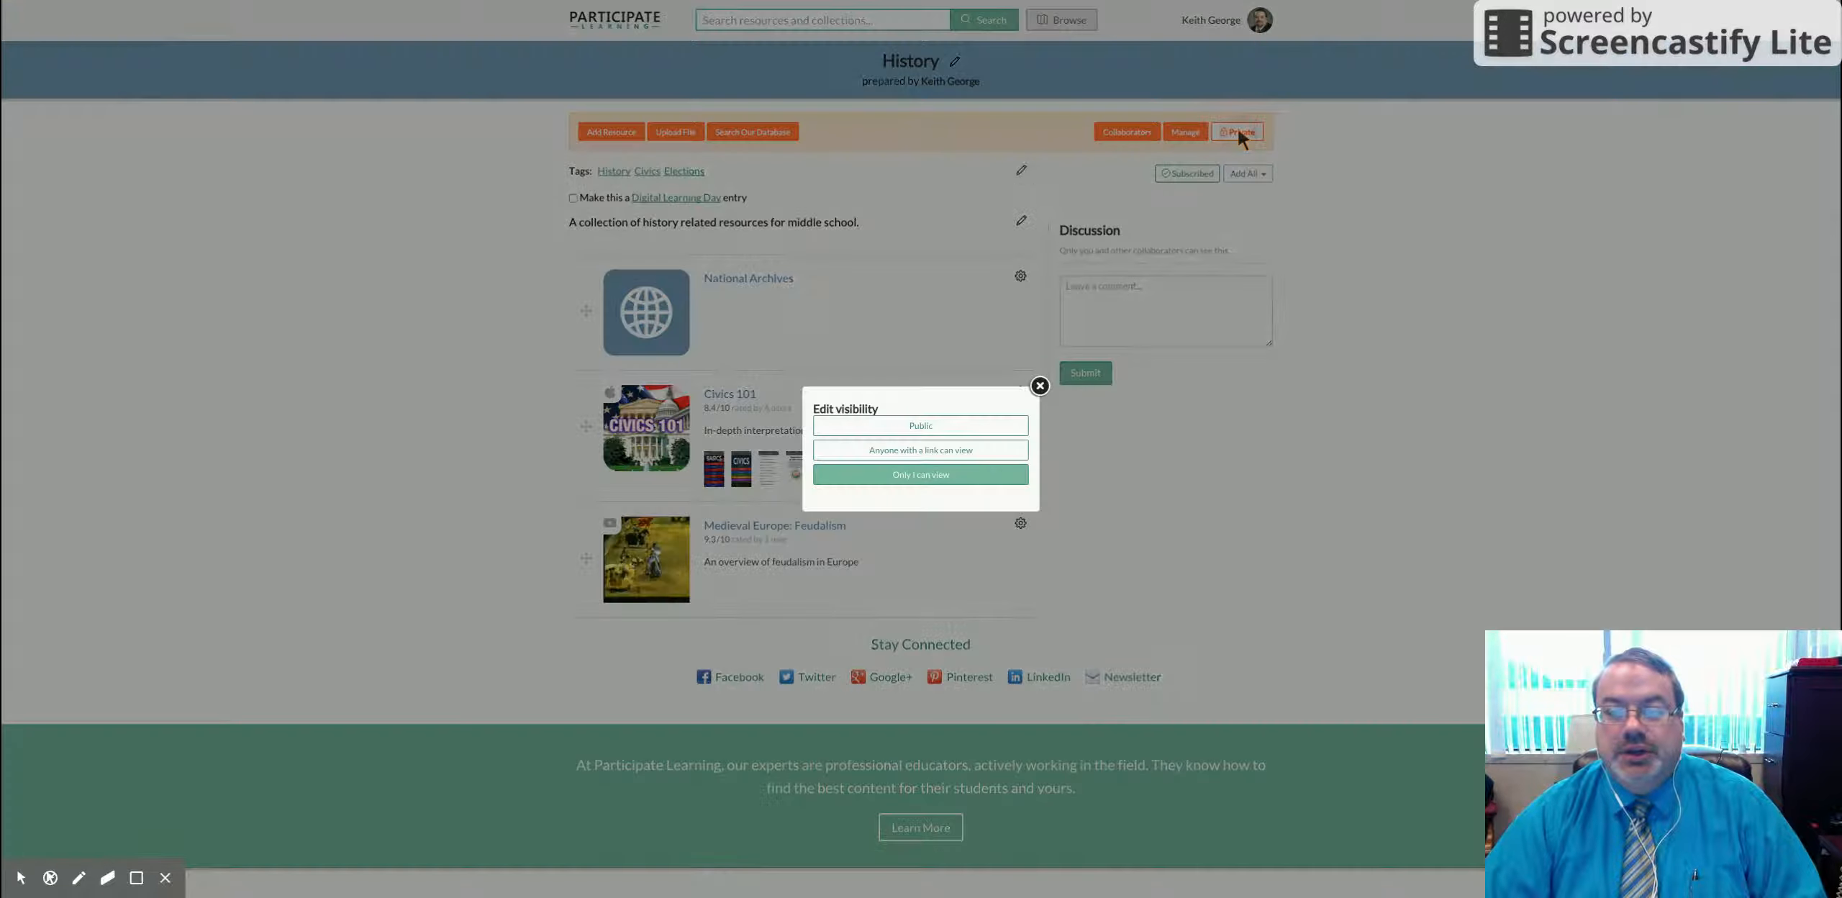
{"action": "left_click", "coordinate": [939, 454]}
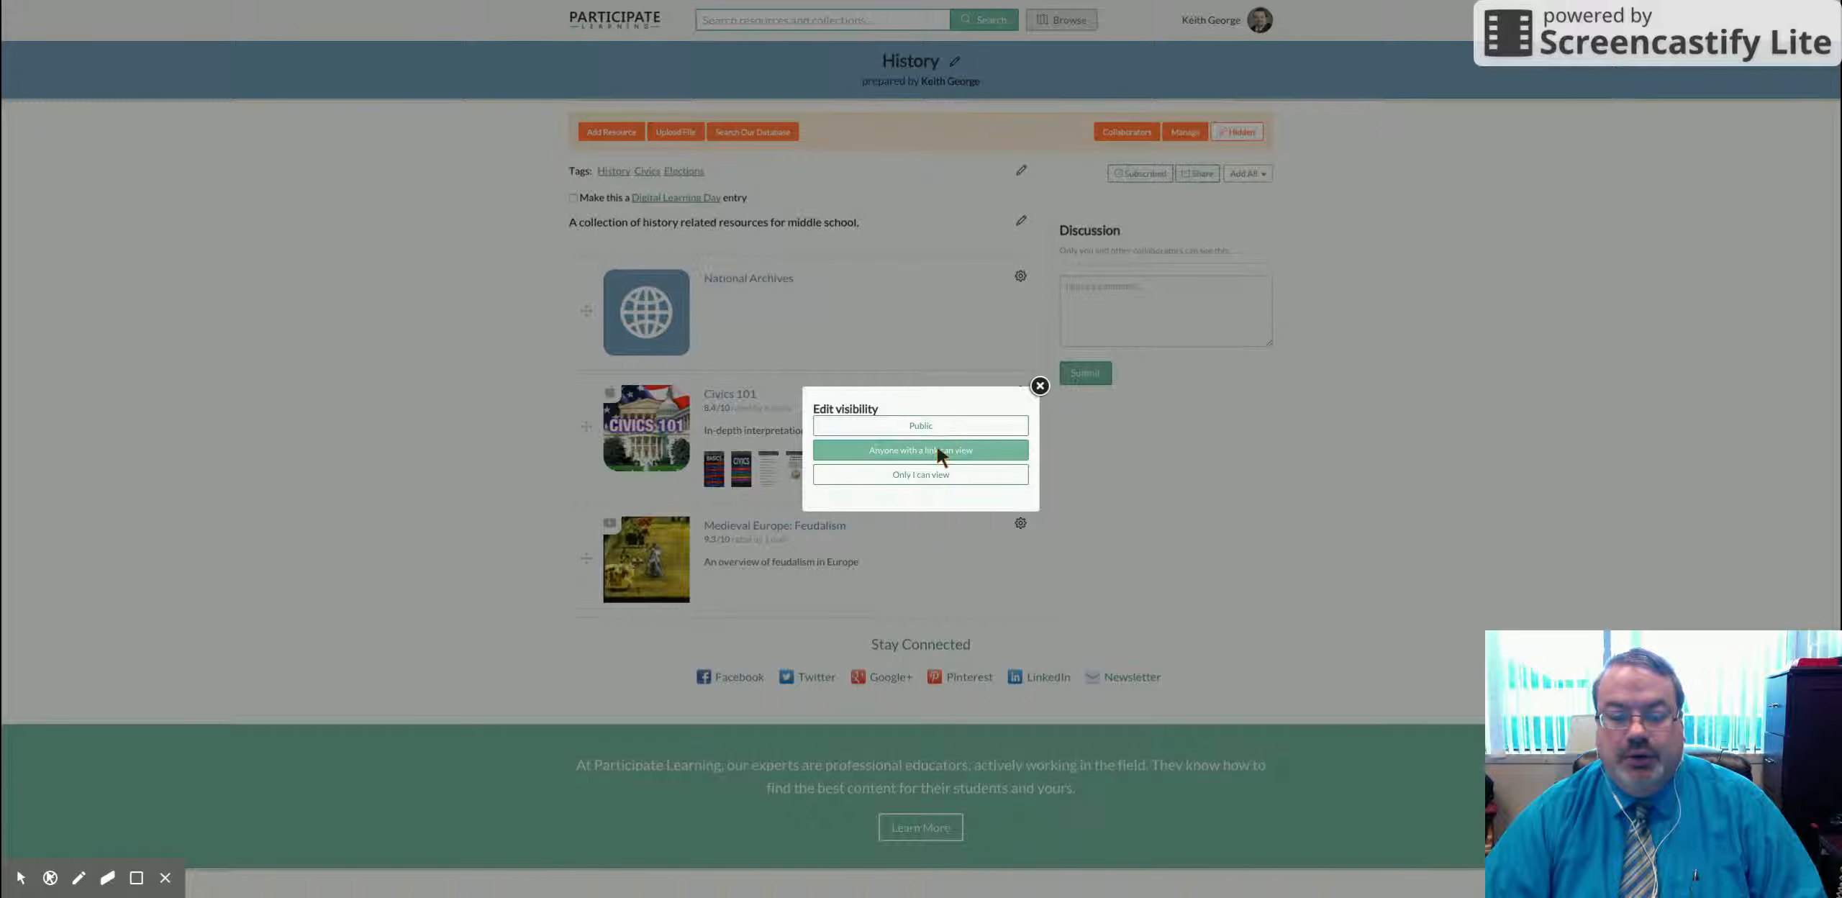
{"action": "left_click", "coordinate": [1040, 386]}
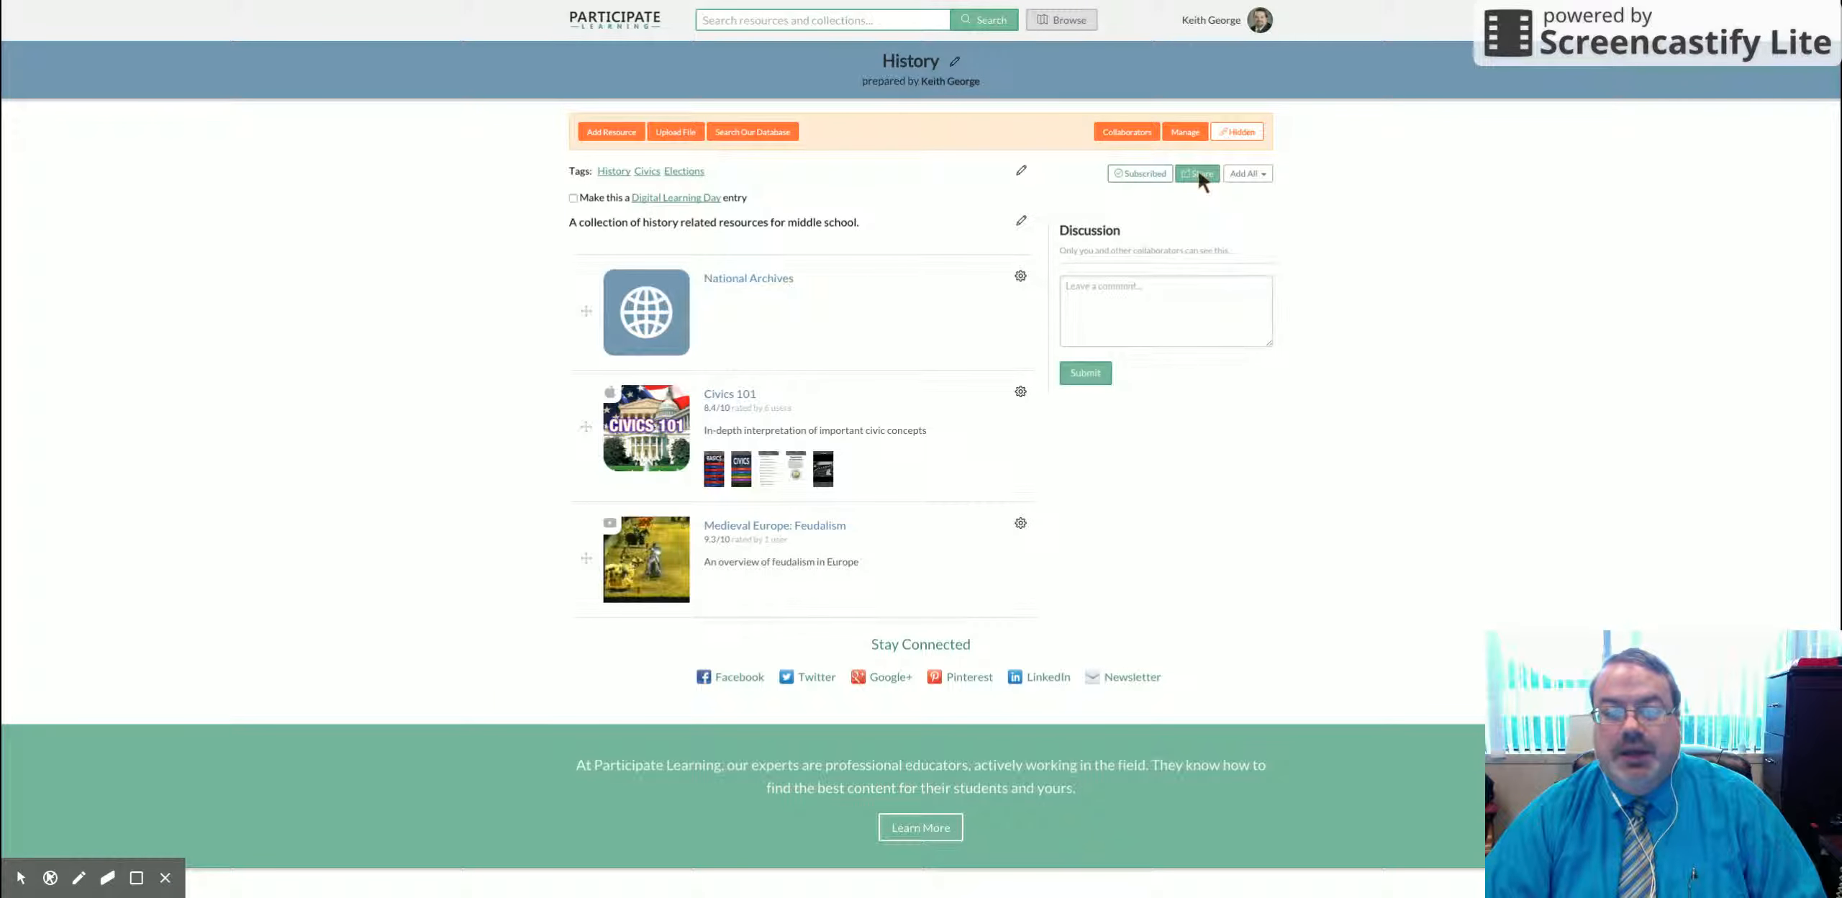
{"action": "left_click", "coordinate": [1200, 175]}
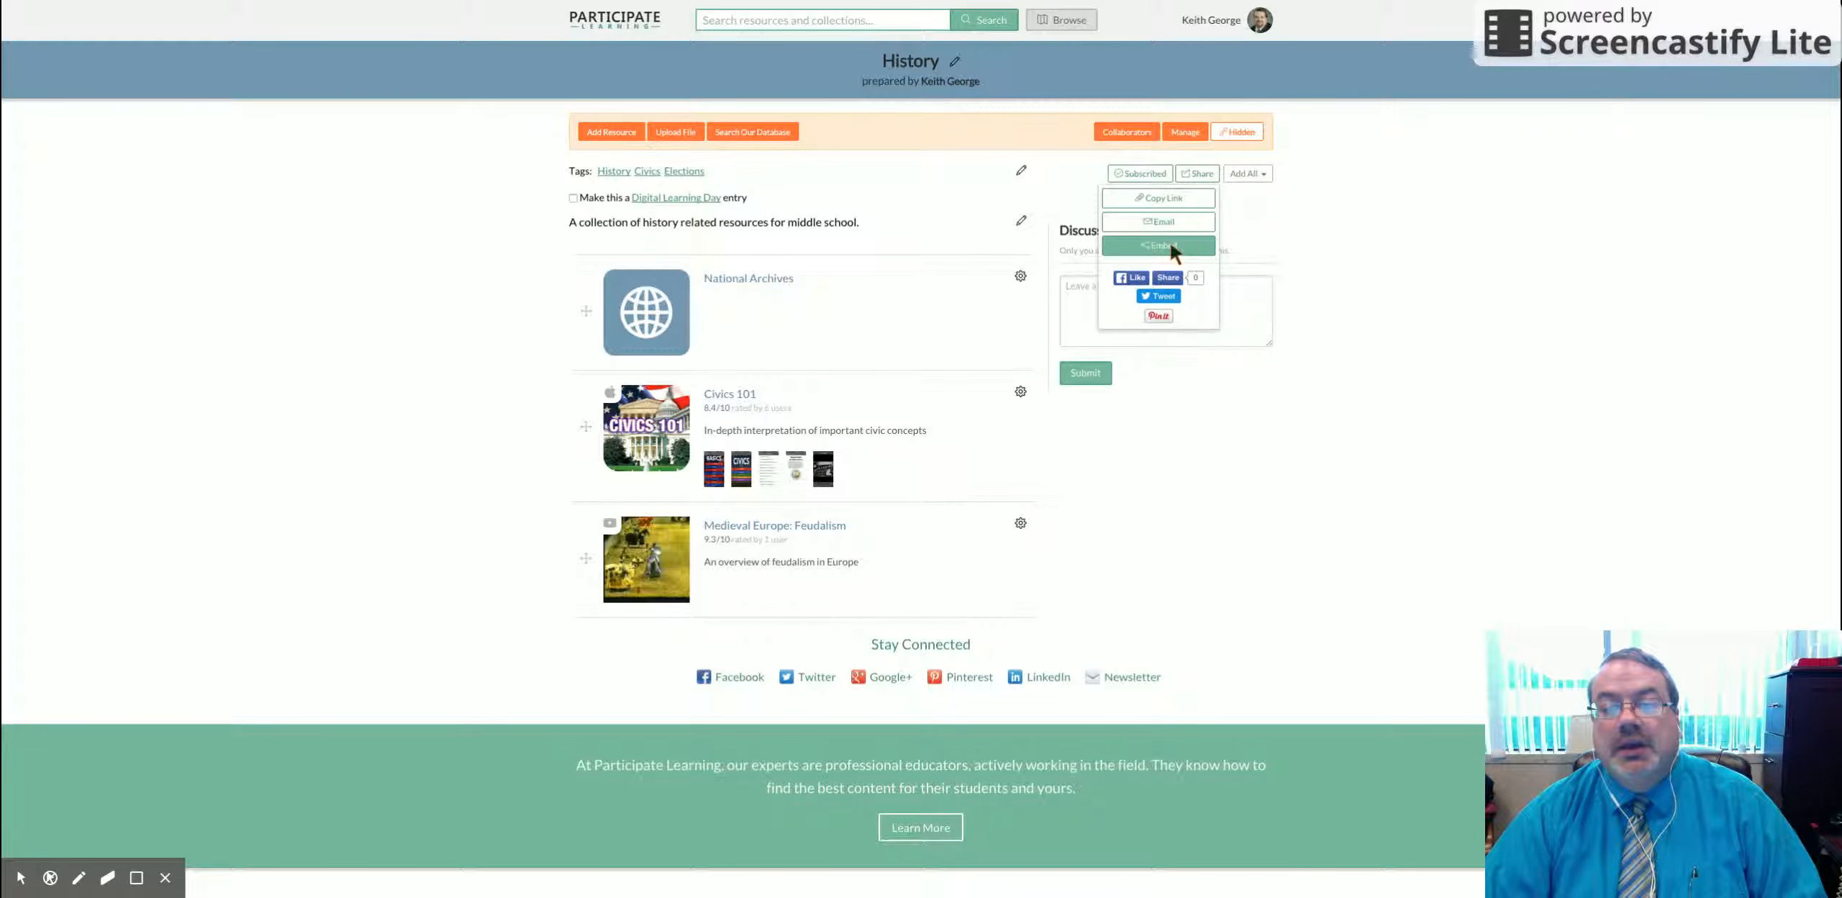
{"action": "left_click", "coordinate": [1171, 245]}
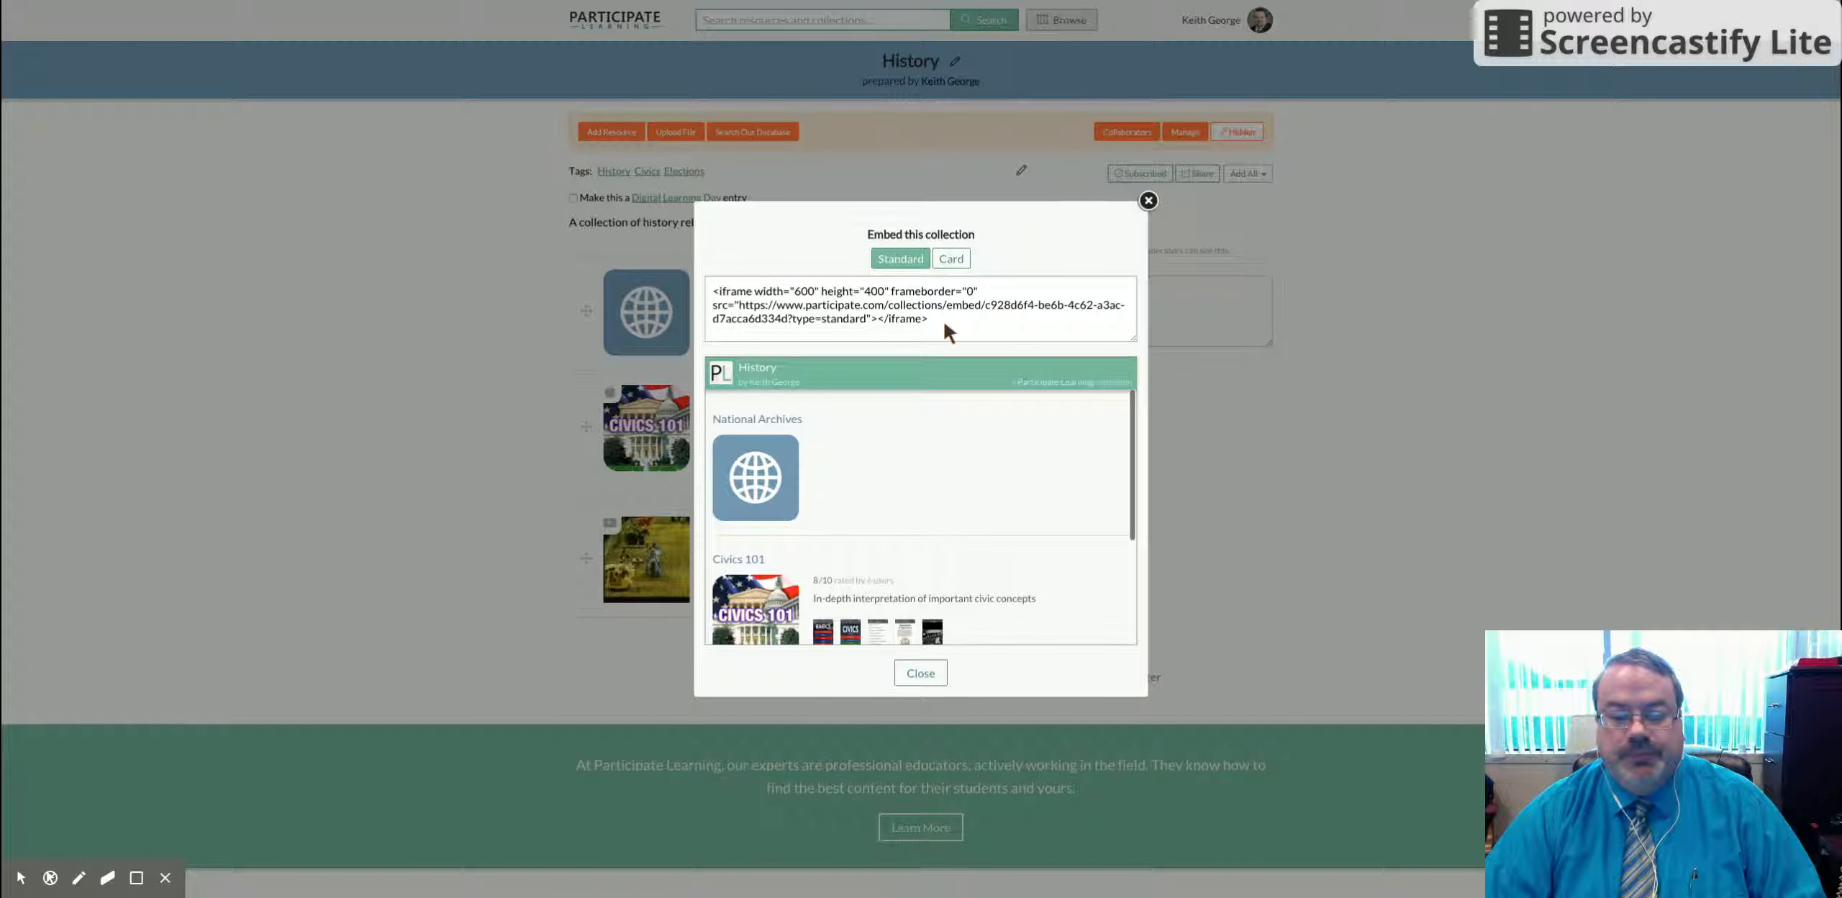
Step: Switch the History embed to the Card layout, select its iframe code, and close the window
{"action": "scroll", "coordinate": [927, 481], "scroll_direction": "down", "scroll_amount": 3}
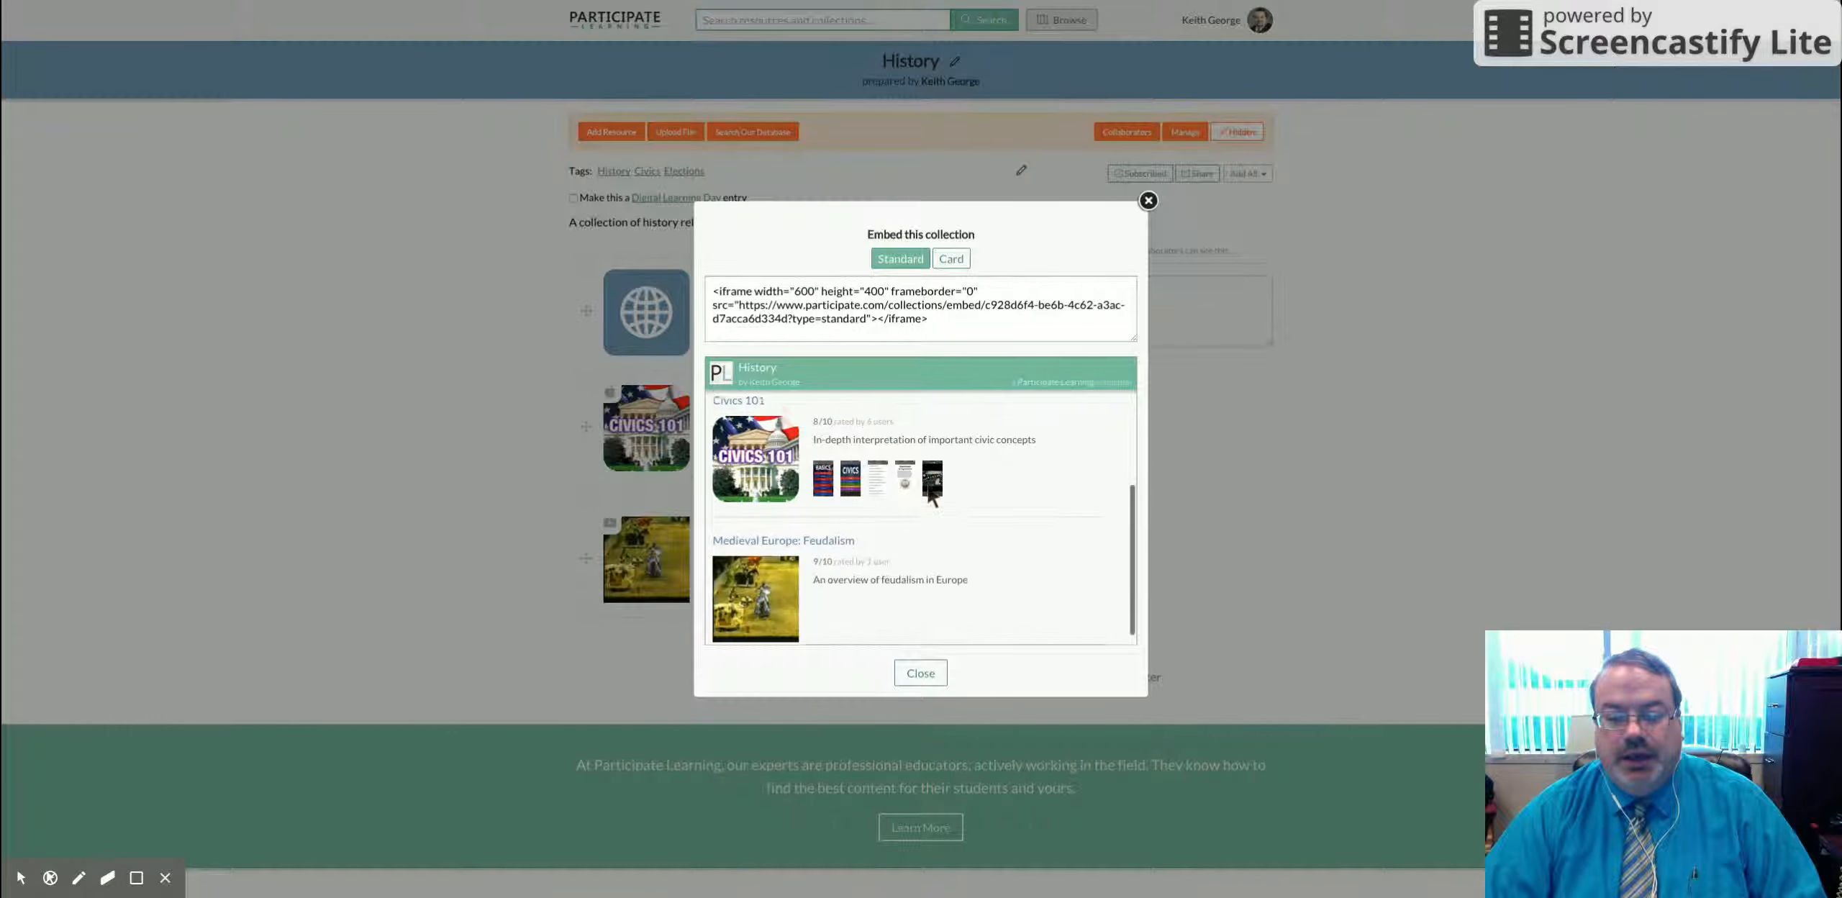
{"action": "scroll", "coordinate": [928, 489], "scroll_direction": "down", "scroll_amount": 2}
{"action": "scroll", "coordinate": [928, 489], "scroll_direction": "up", "scroll_amount": 3}
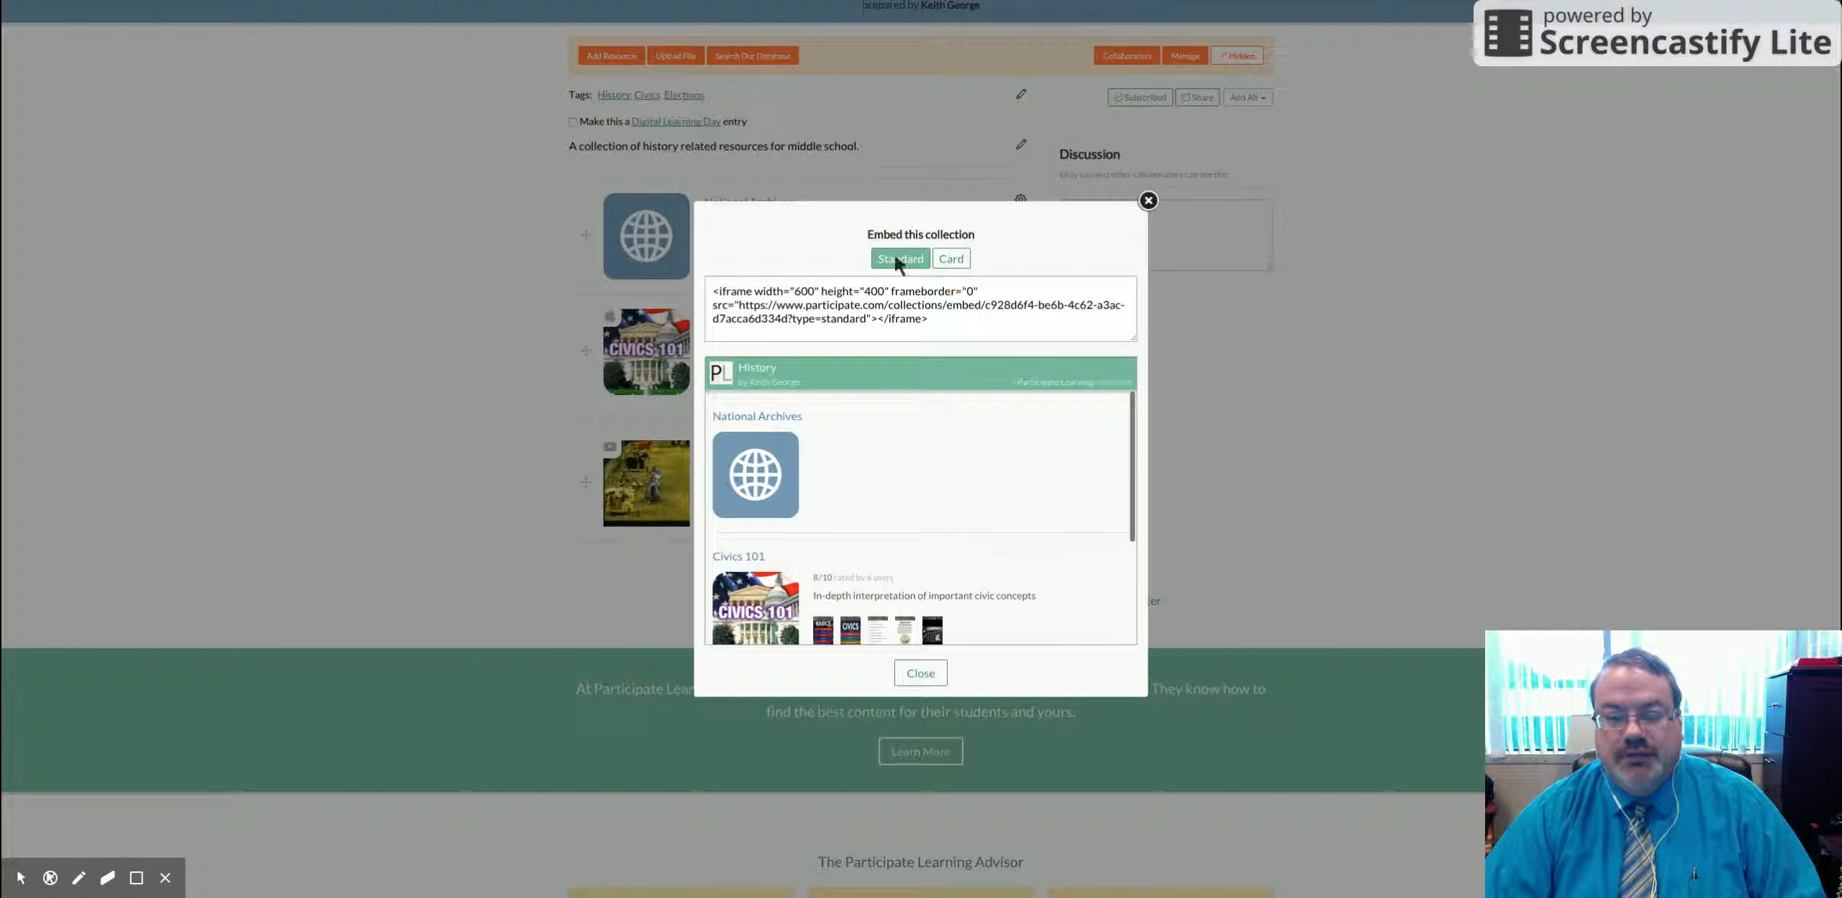
{"action": "left_click", "coordinate": [961, 262]}
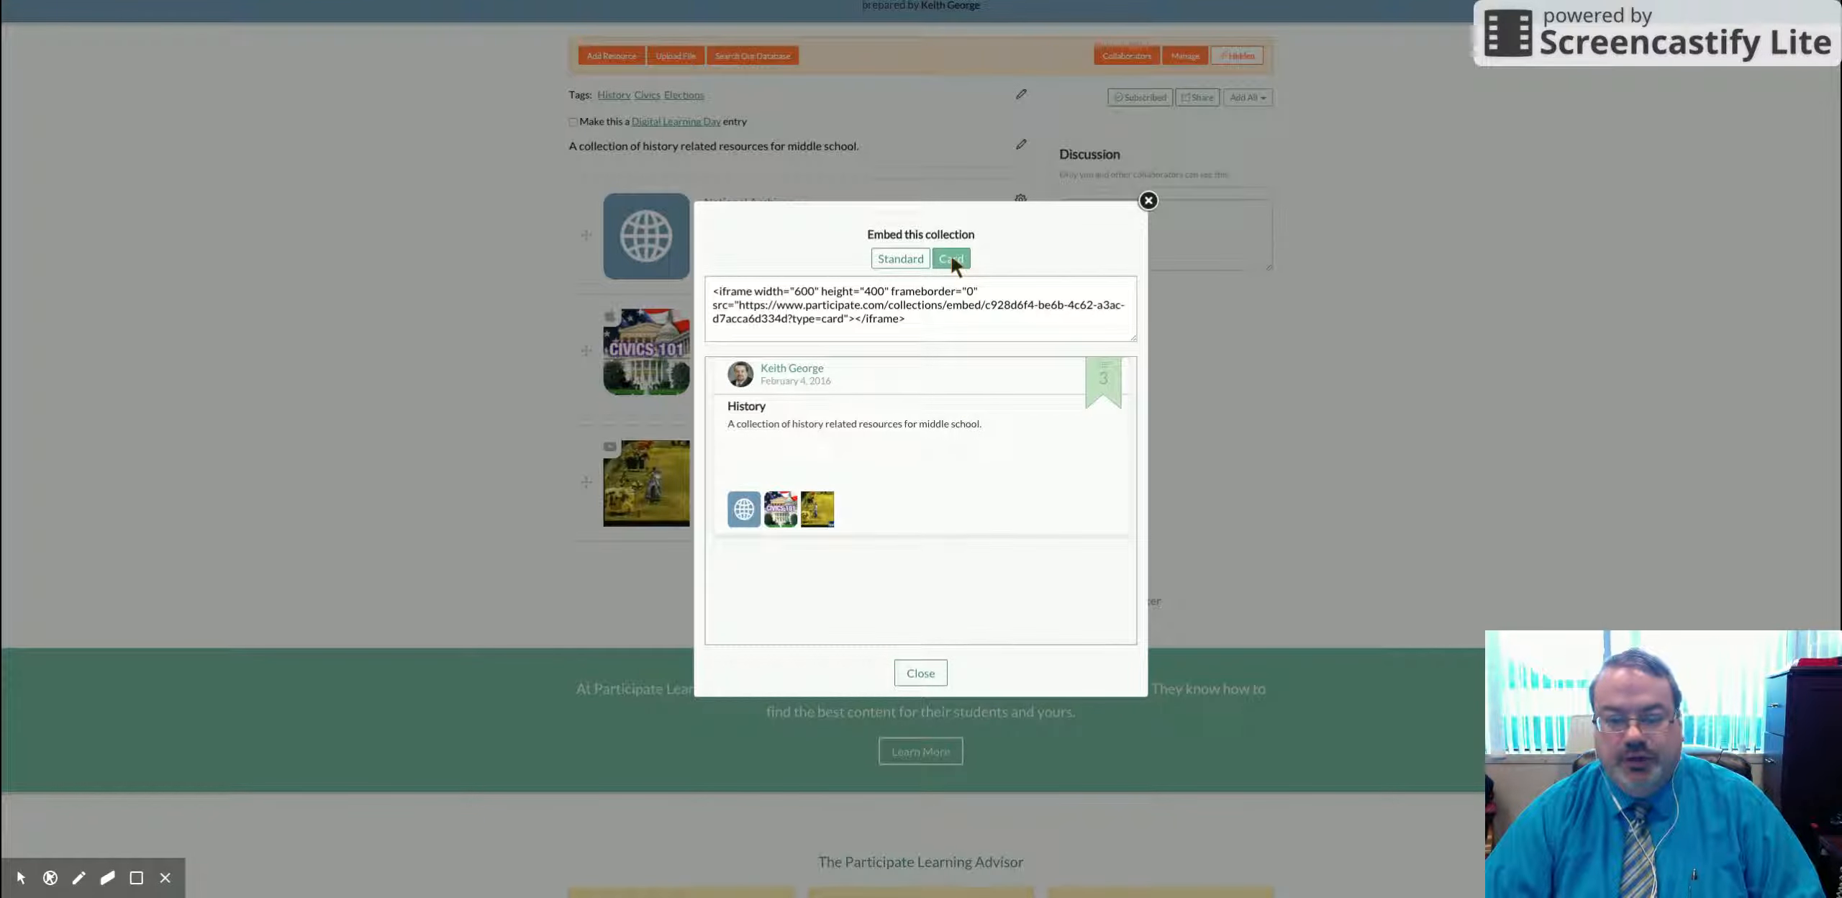
{"action": "left_click_drag", "start_coordinate": [911, 322], "coordinate": [715, 295]}
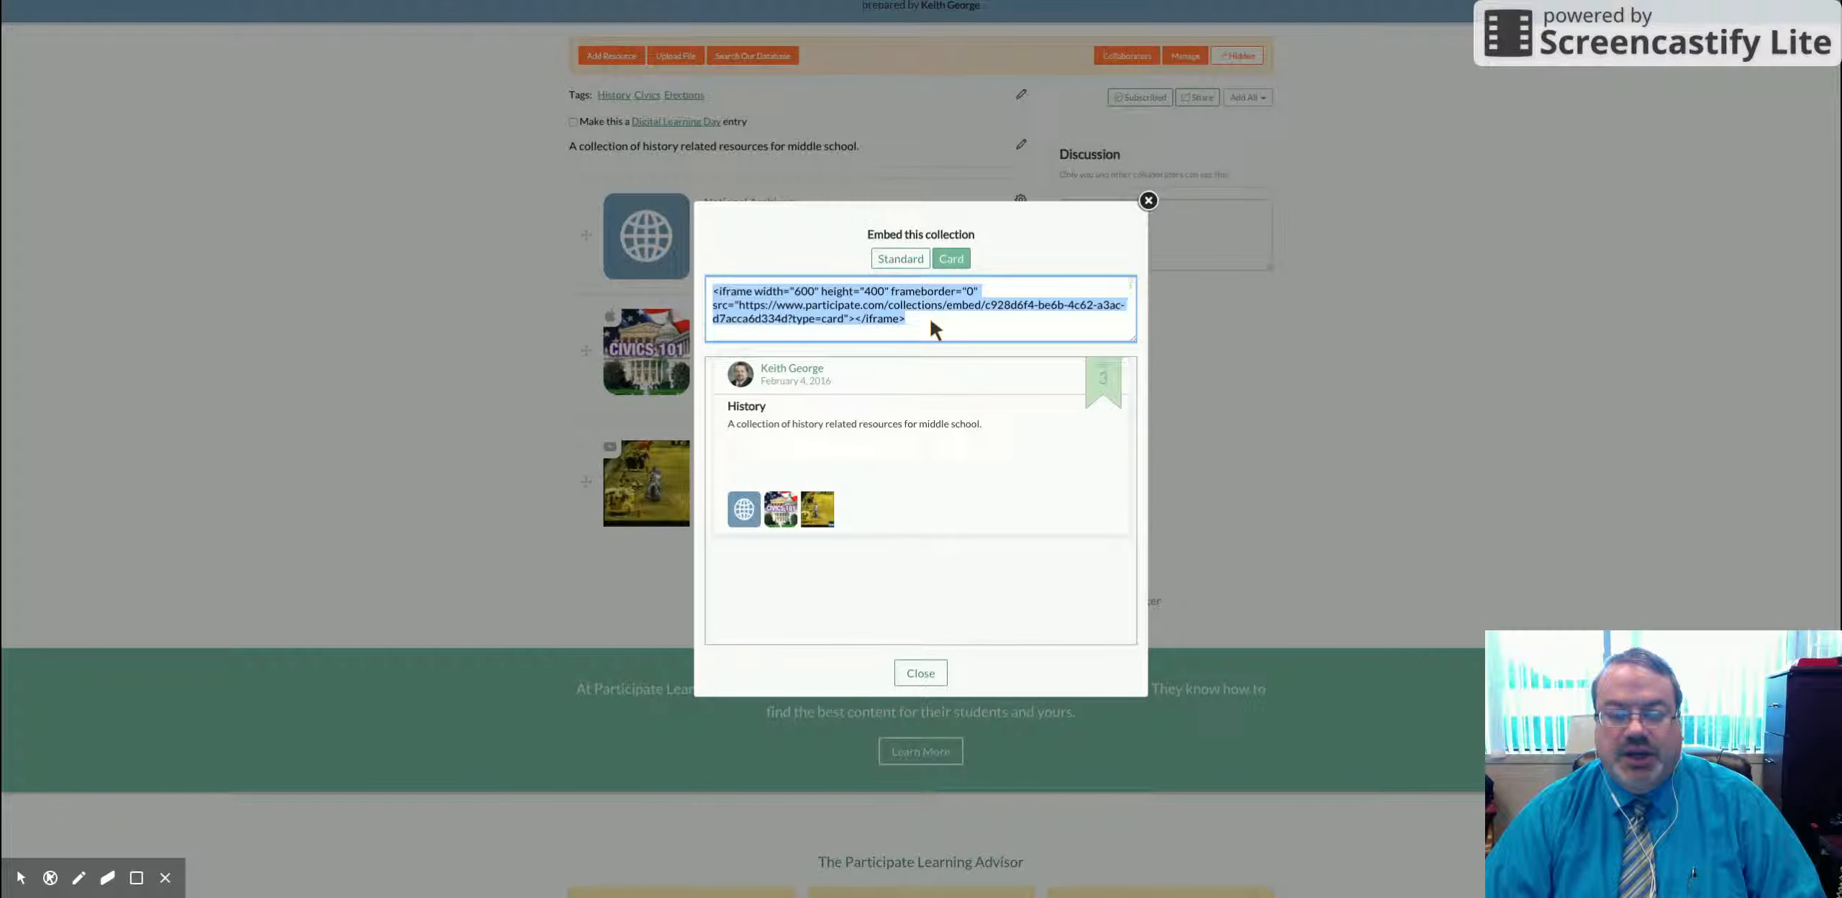
{"action": "left_click", "coordinate": [927, 673]}
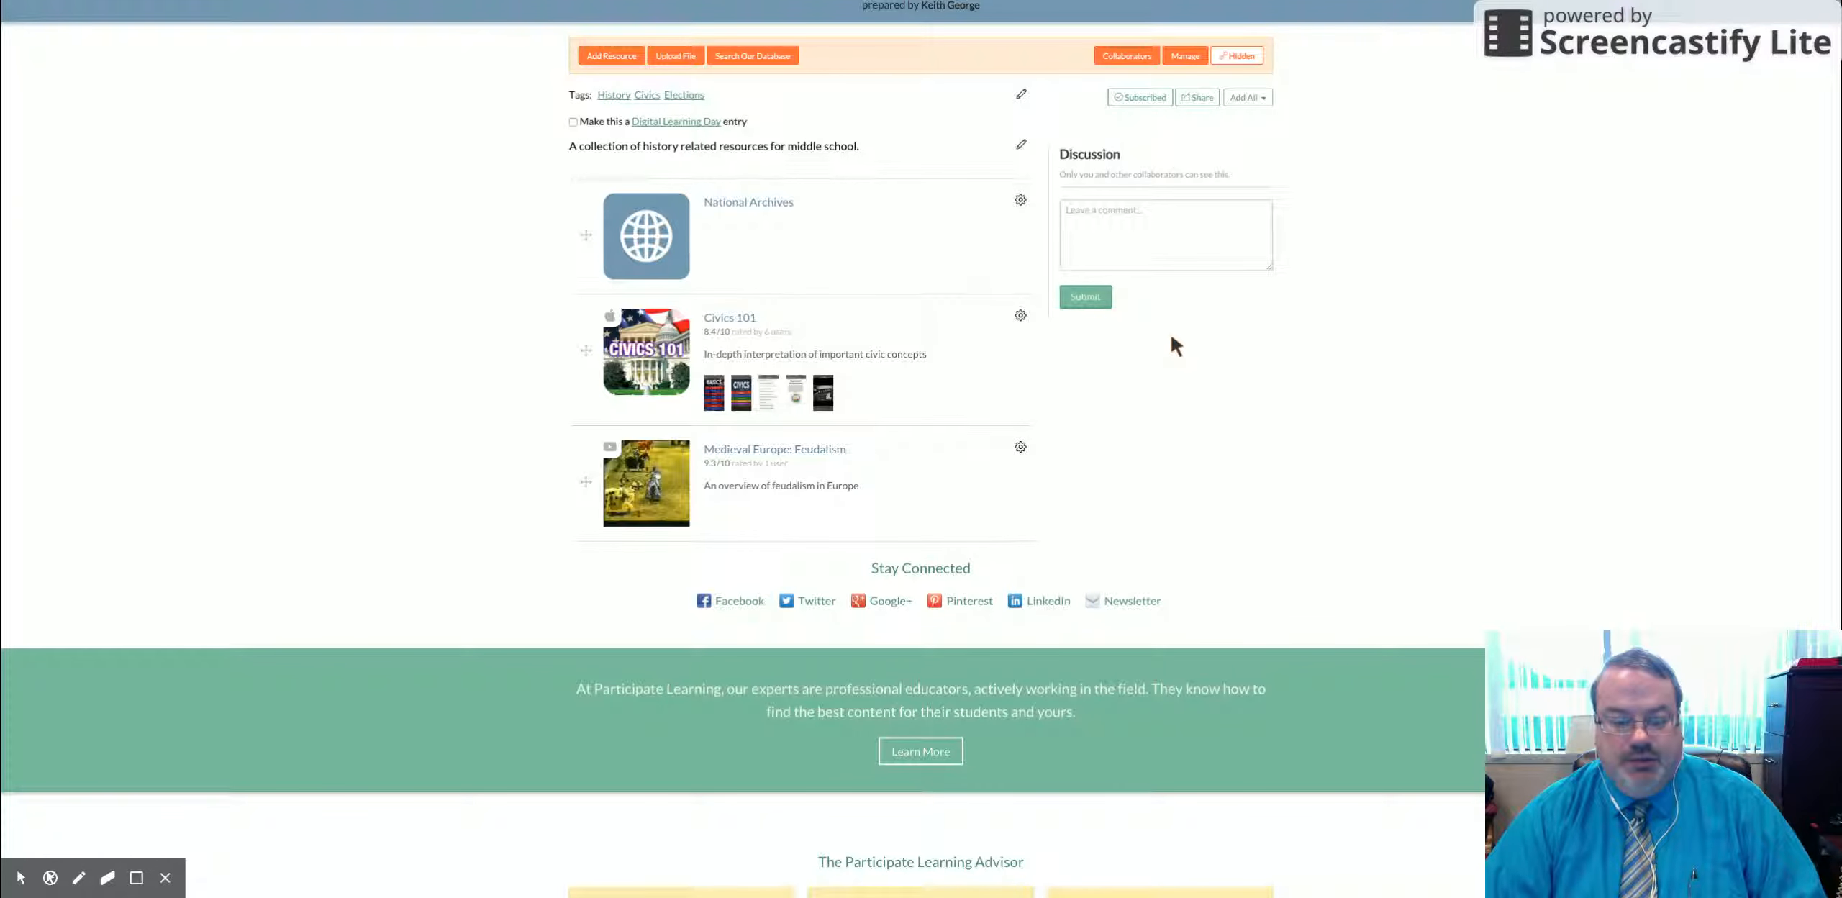
Step: Return to the Dashboard using the Participate Learning logo at the top
{"action": "scroll", "coordinate": [1173, 341], "scroll_direction": "up", "scroll_amount": 1}
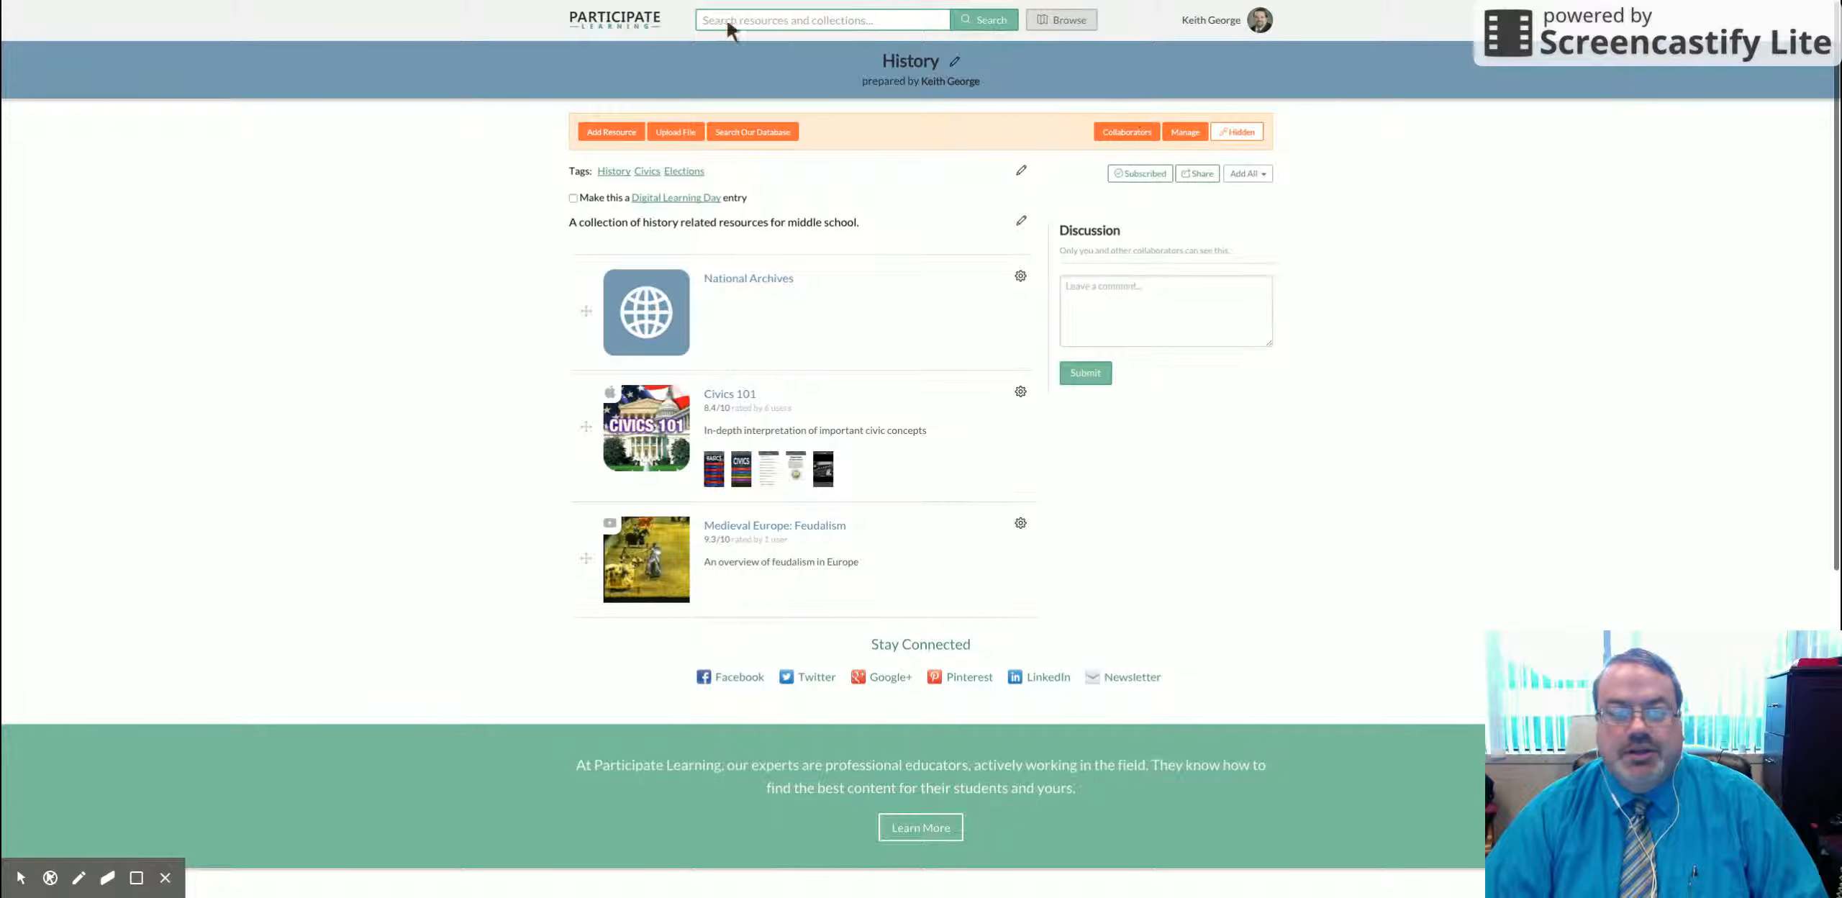
{"action": "left_click", "coordinate": [603, 26]}
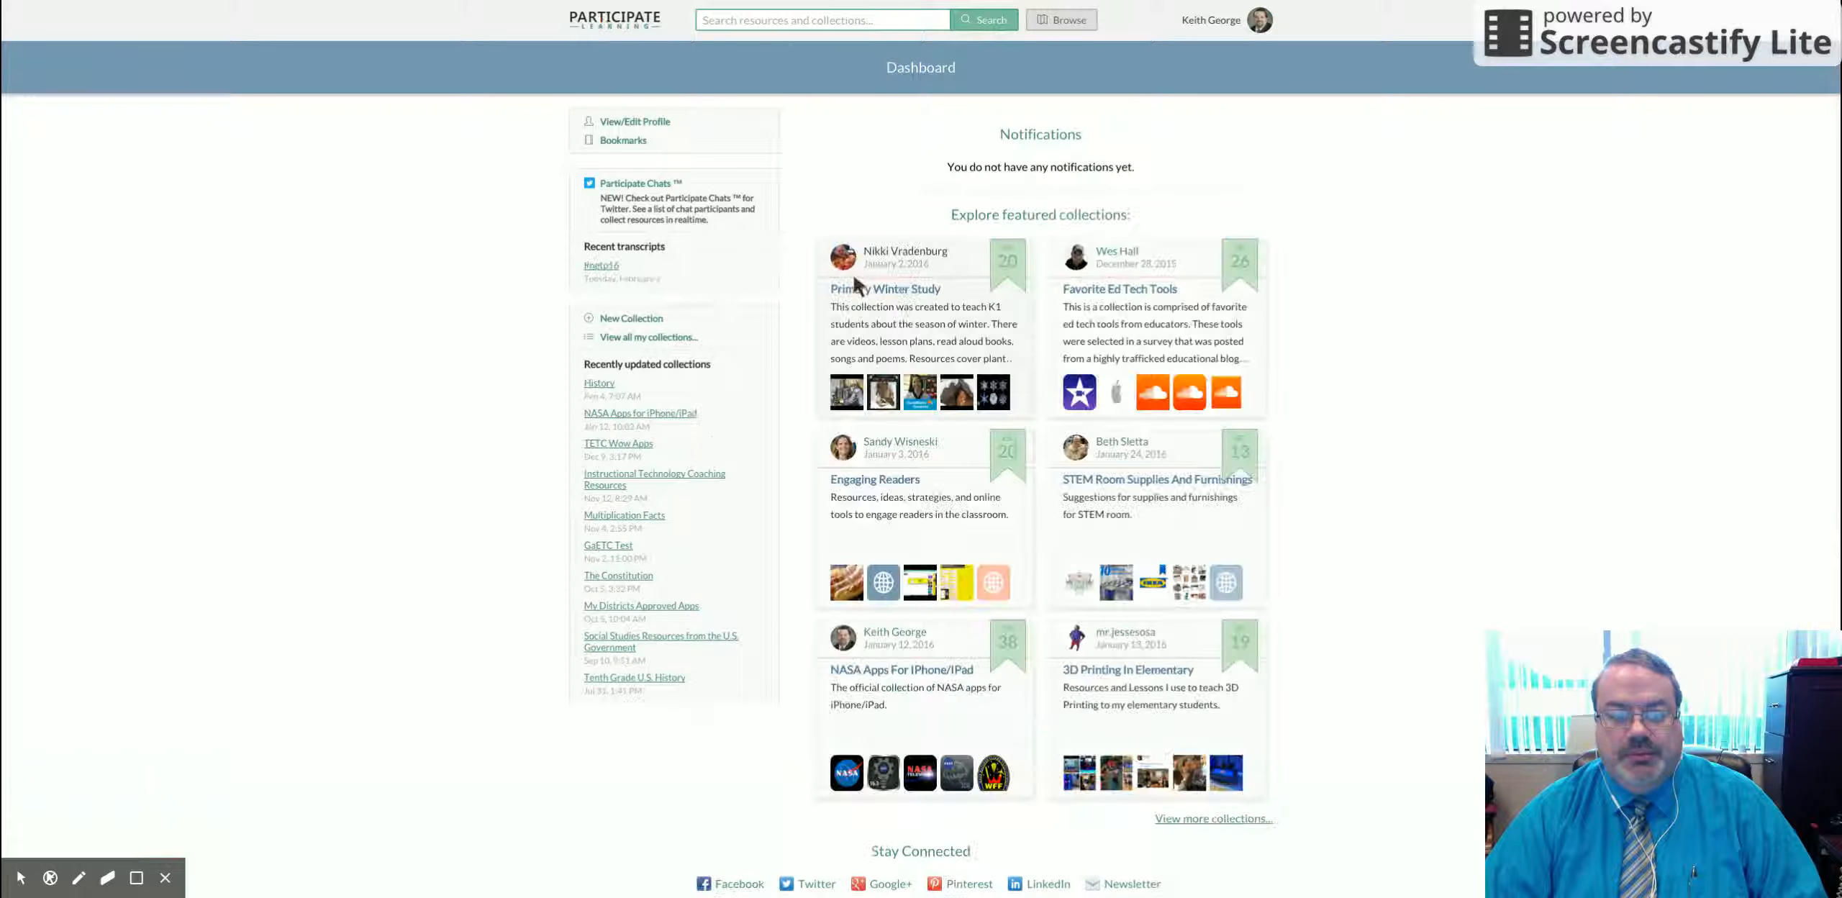